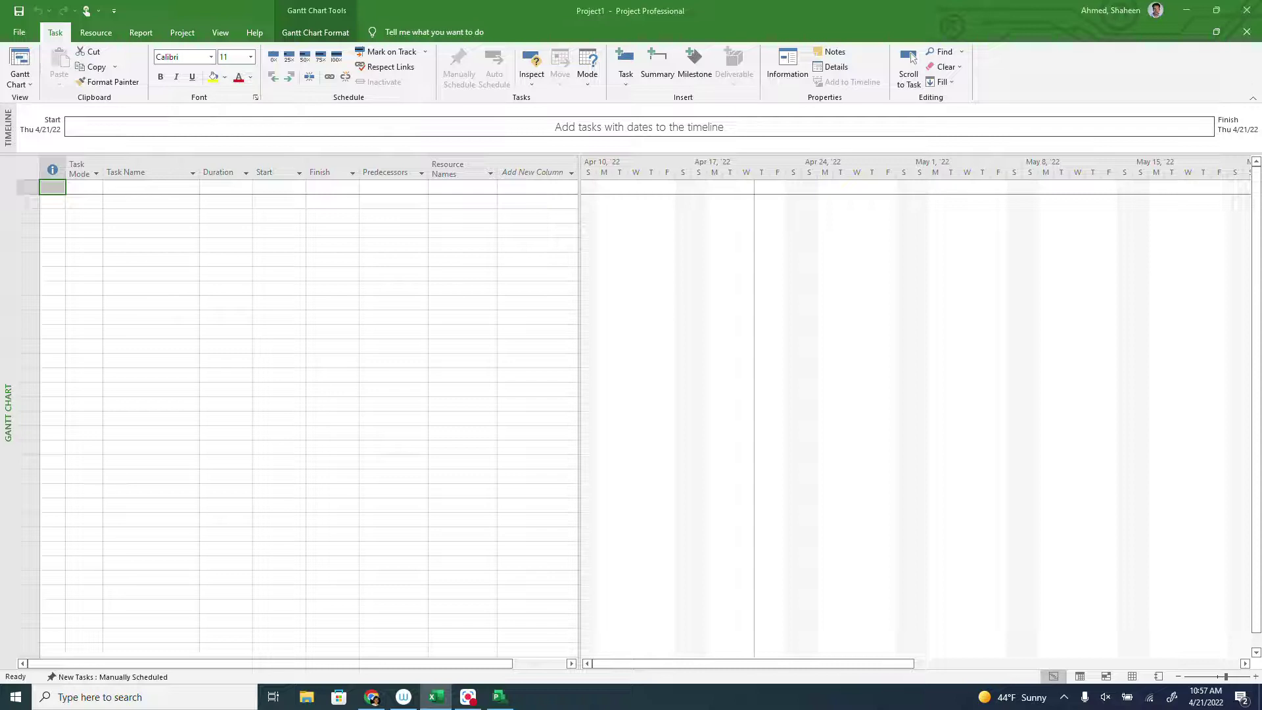
Enter the tasks Requirements Analysis, Design Software, Design Hardware, Build & Test Software, Build & Test Hardware and Integrate Systems in rows 1 to 6.
{"action": "left_click", "coordinate": [246, 260]}
{"action": "left_click", "coordinate": [169, 190]}
{"action": "type", "text": "Requirements Analysis Design Software Design Hardware Build & Test Software Build & Test Hardware Integrate Systems"}
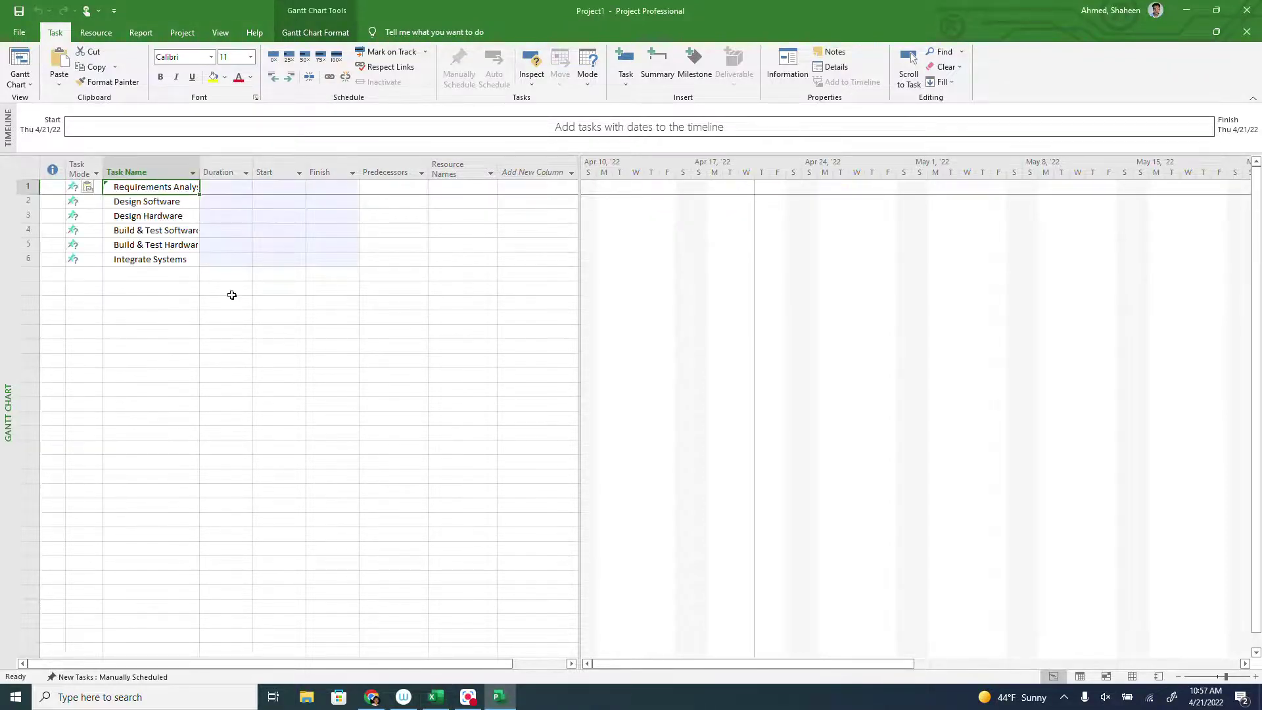
{"action": "left_click", "coordinate": [152, 343]}
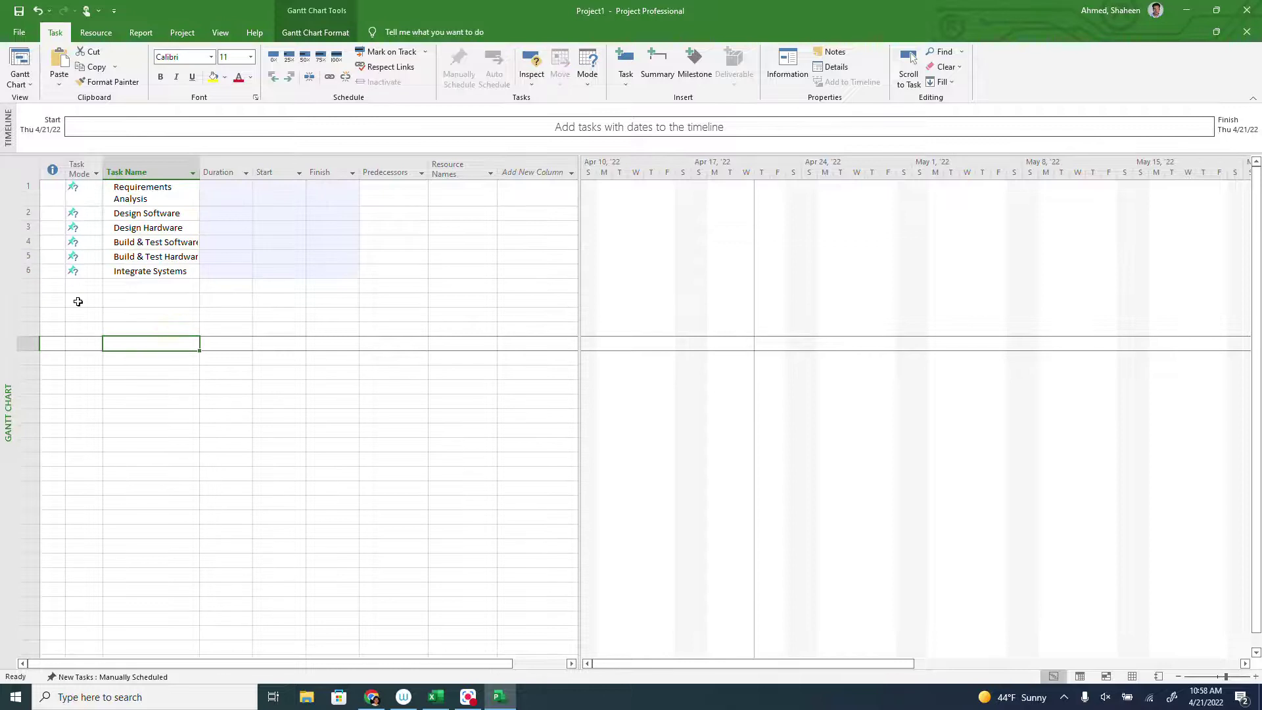
Set the six task durations to 20, 10, 30, 40, 50 and 20 days in order, and fit the Task Name column to its contents.
{"action": "key", "text": "alt+Tab"}
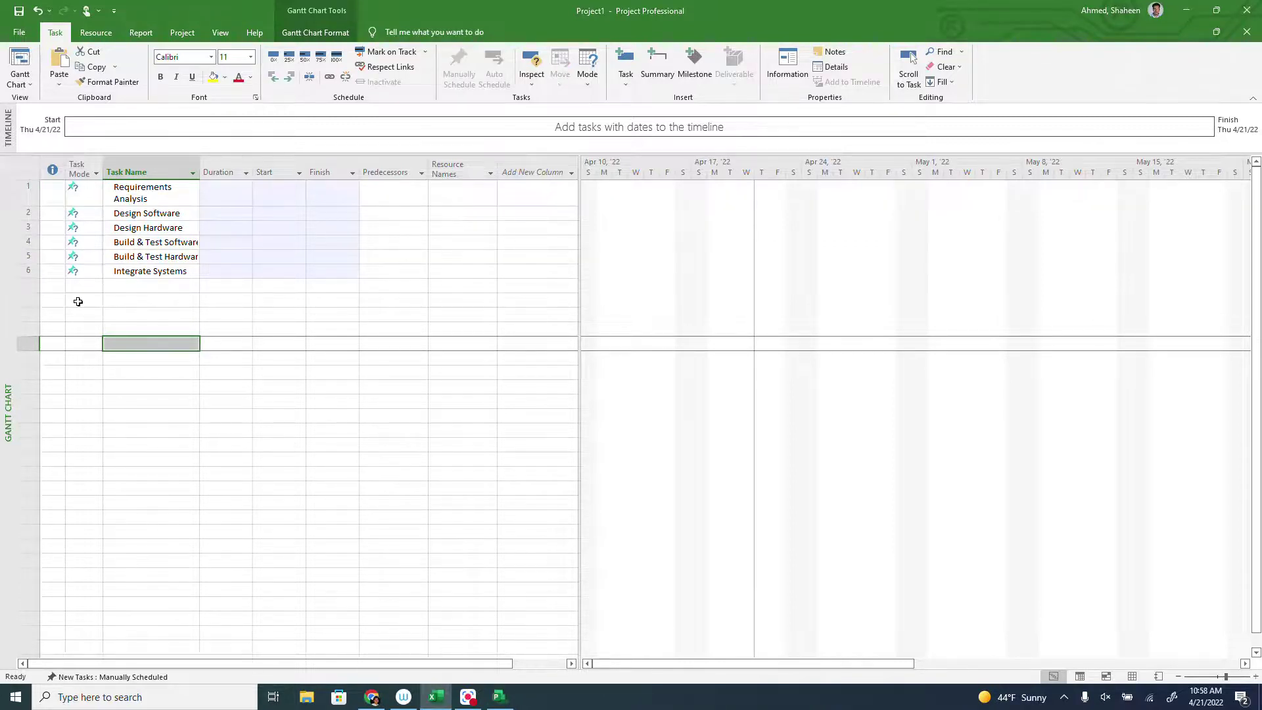
{"action": "left_click", "coordinate": [223, 271]}
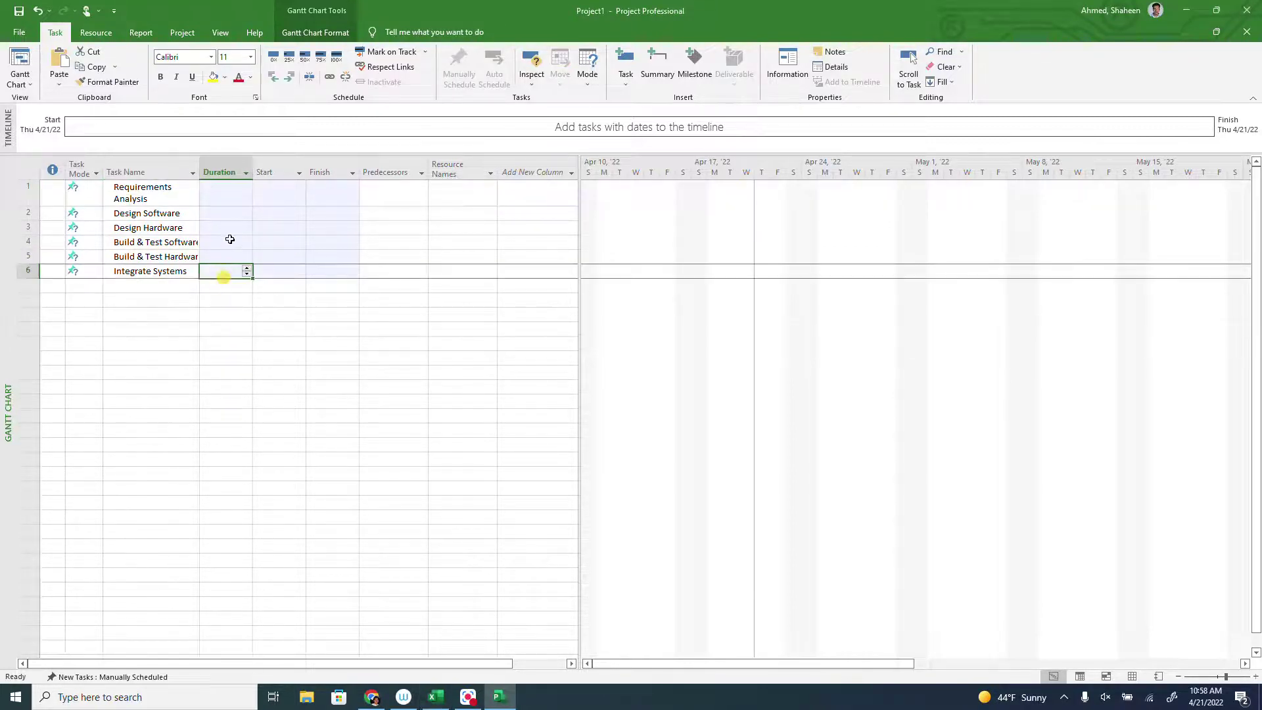
{"action": "left_click", "coordinate": [224, 194]}
{"action": "type", "text": "20 days 10 days 30 days 40 days 50 days 20 days"}
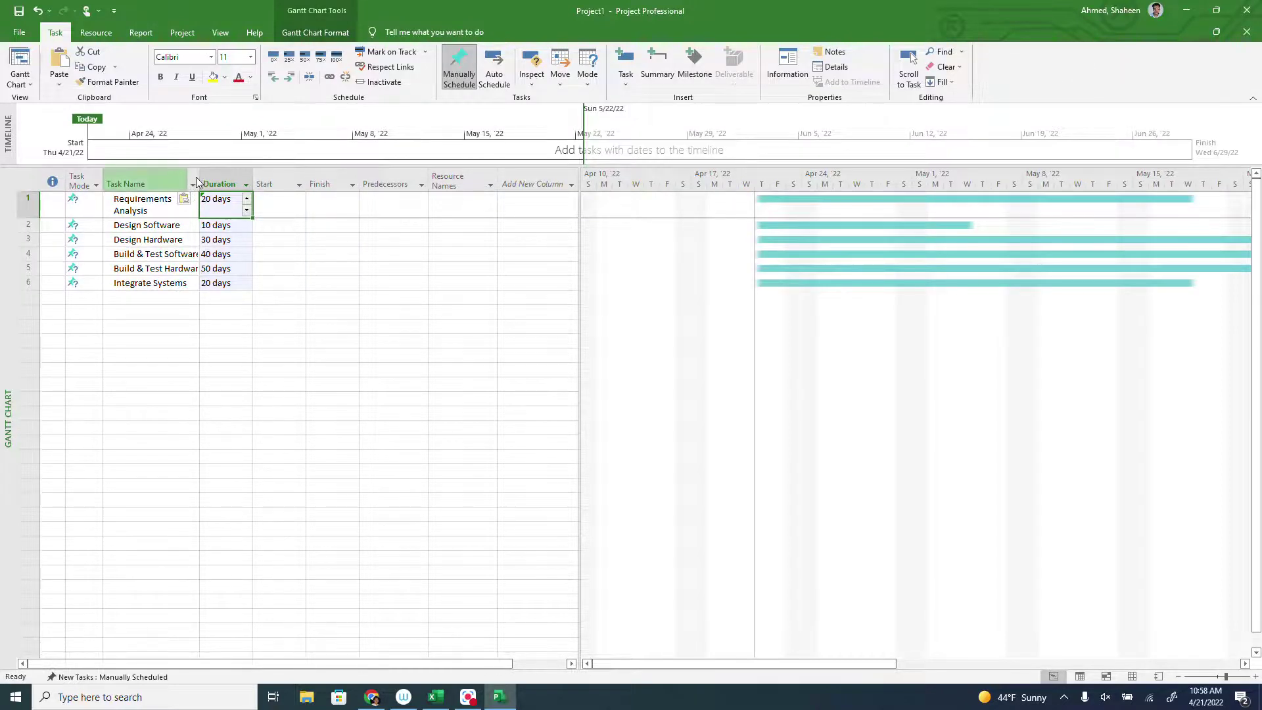
{"action": "double_click", "coordinate": [199, 183]}
{"action": "left_click", "coordinate": [299, 269]}
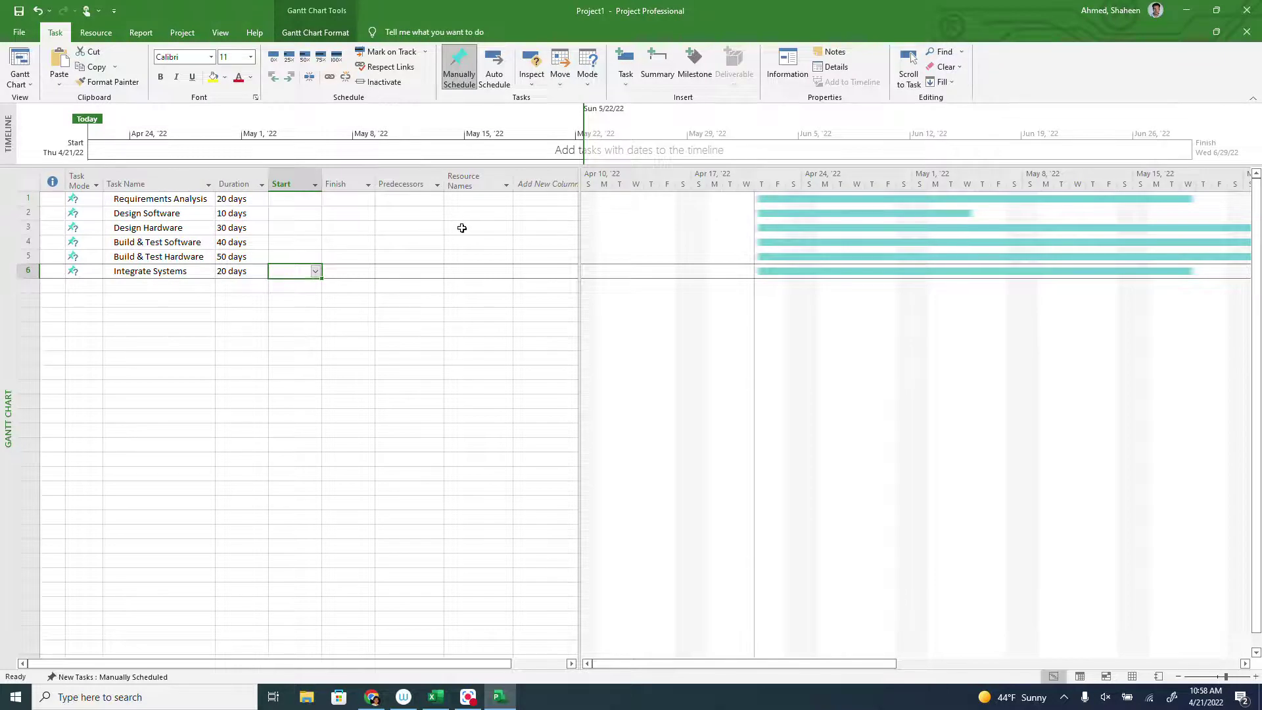
Make Requirements Analysis the predecessor of the Design Software task.
{"action": "left_click", "coordinate": [398, 203]}
{"action": "left_click", "coordinate": [415, 215]}
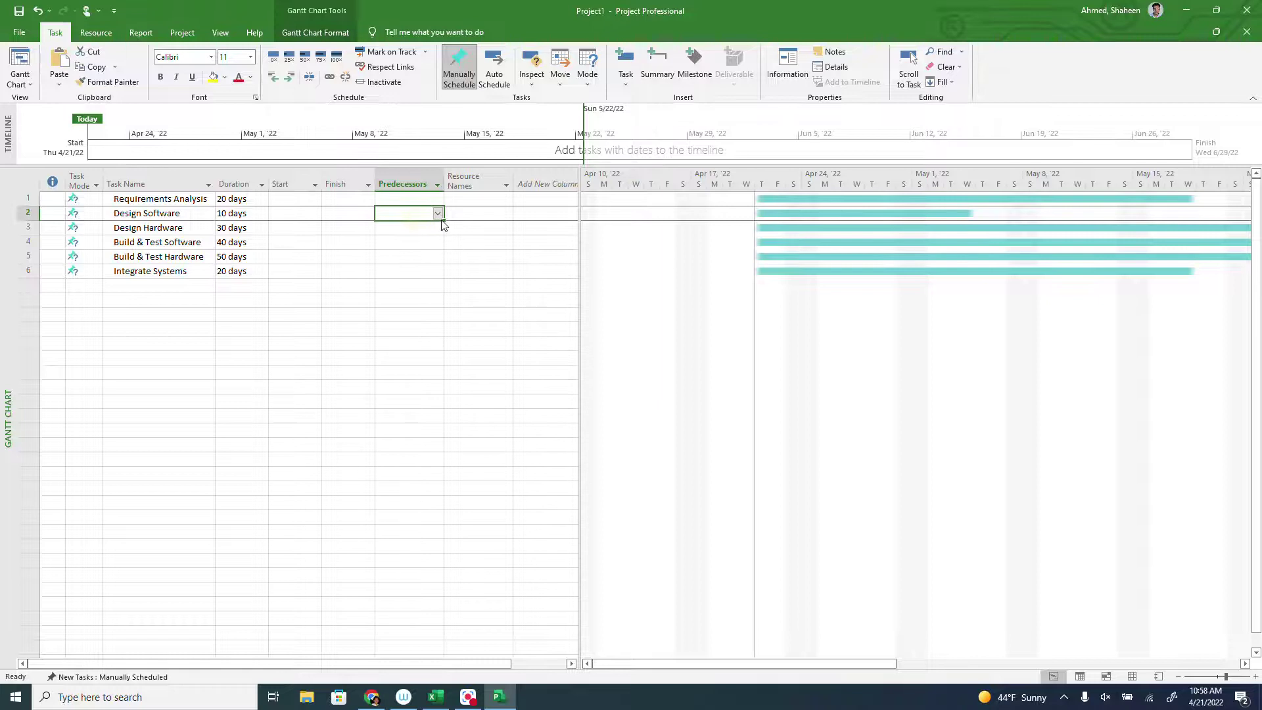
{"action": "left_click", "coordinate": [438, 214]}
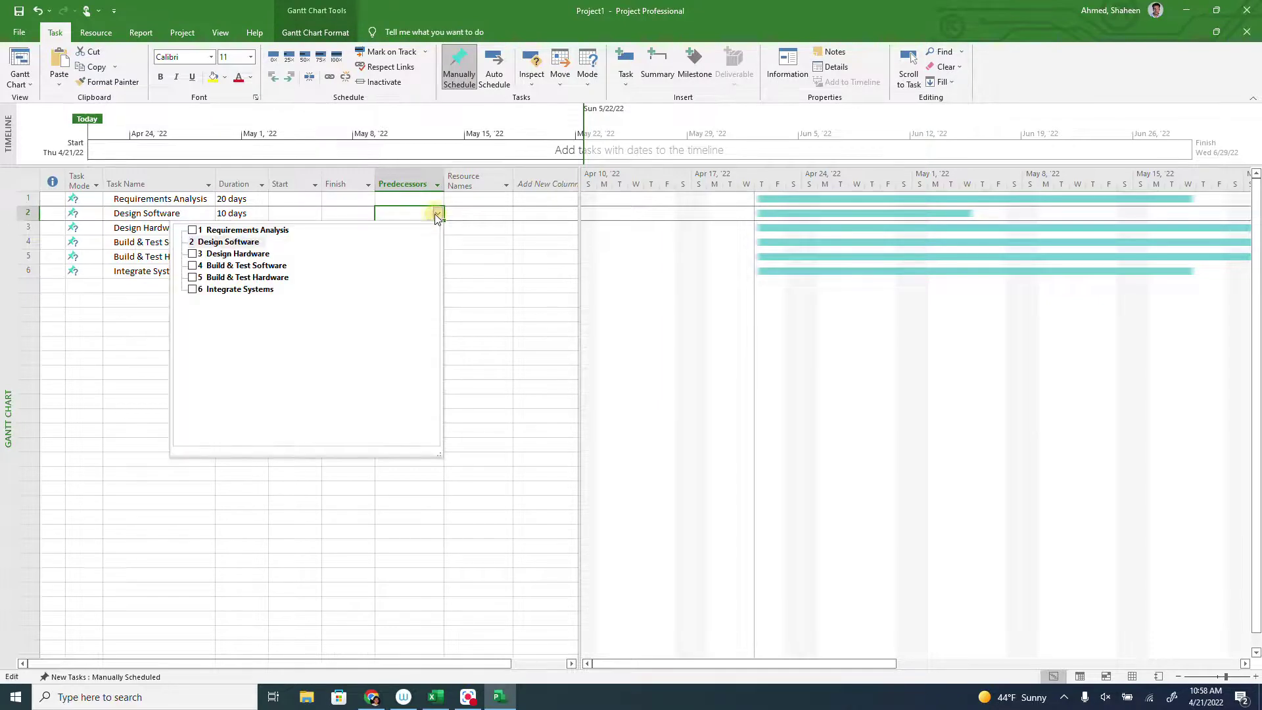
{"action": "left_click", "coordinate": [193, 230]}
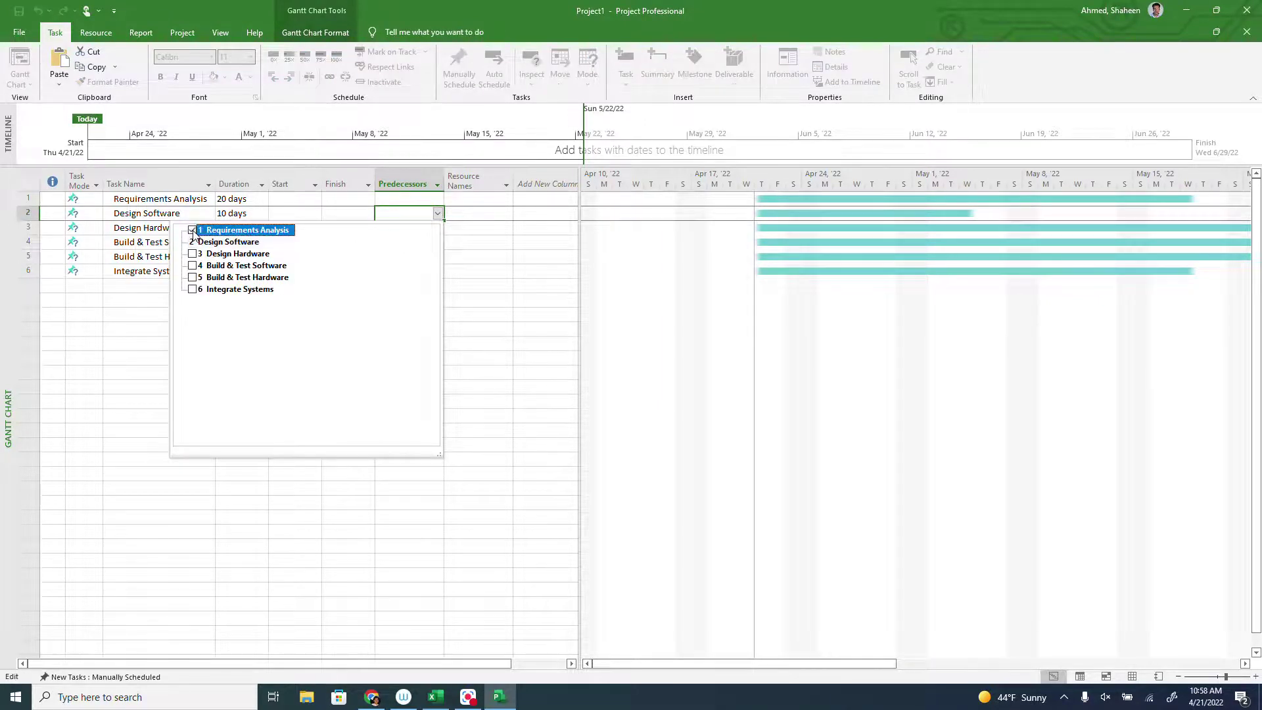
{"action": "left_click", "coordinate": [505, 235]}
Make Requirements Analysis the predecessor of the Design Hardware task.
{"action": "left_click", "coordinate": [417, 230]}
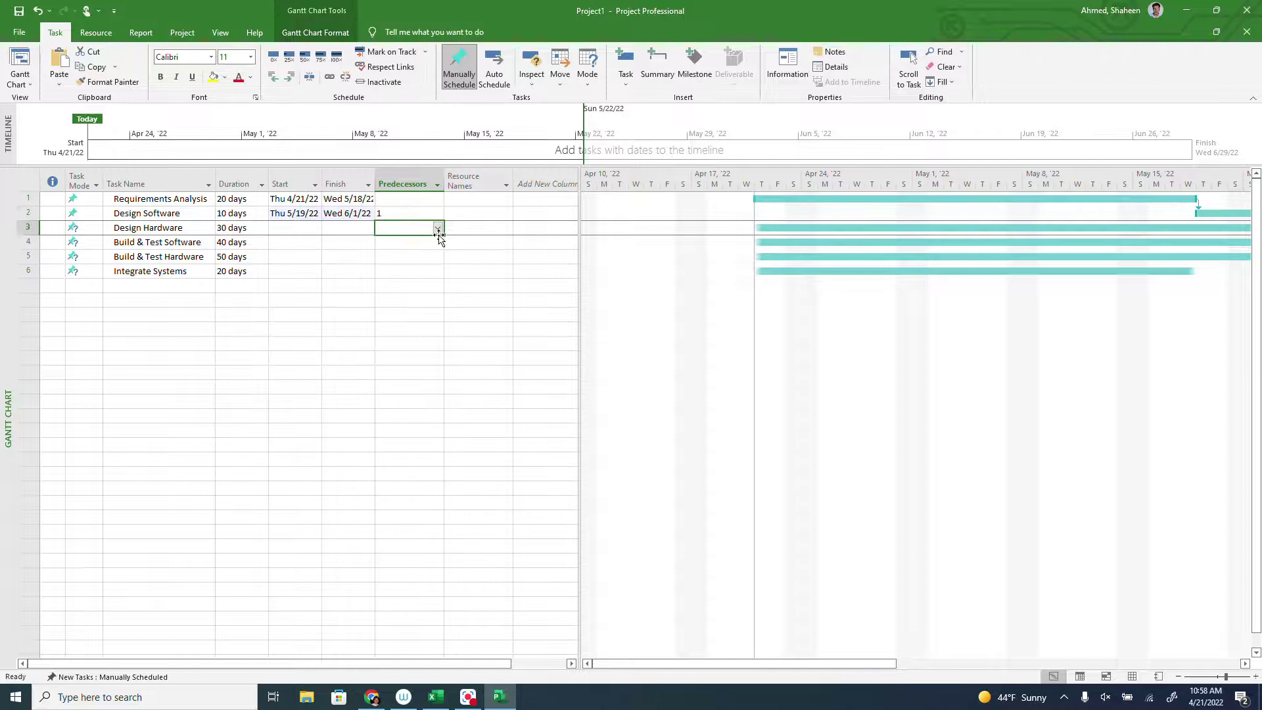
{"action": "left_click", "coordinate": [437, 228]}
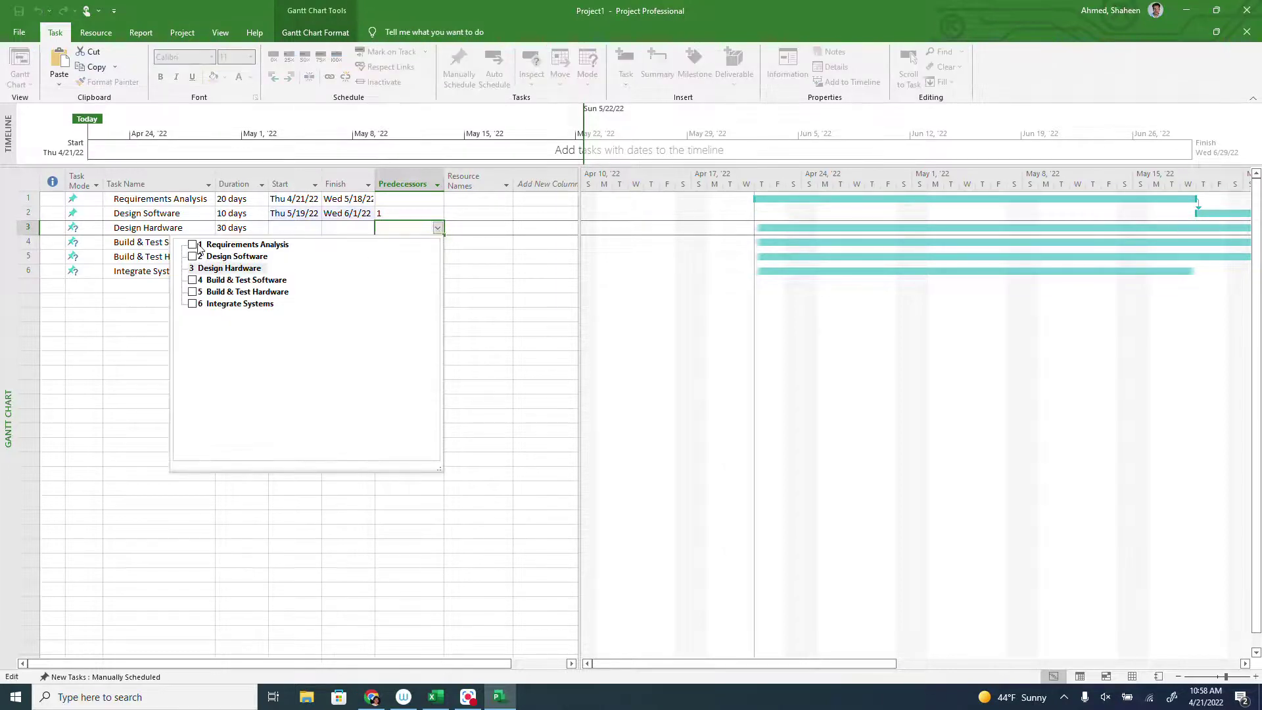
{"action": "left_click", "coordinate": [193, 245]}
{"action": "left_click", "coordinate": [516, 250]}
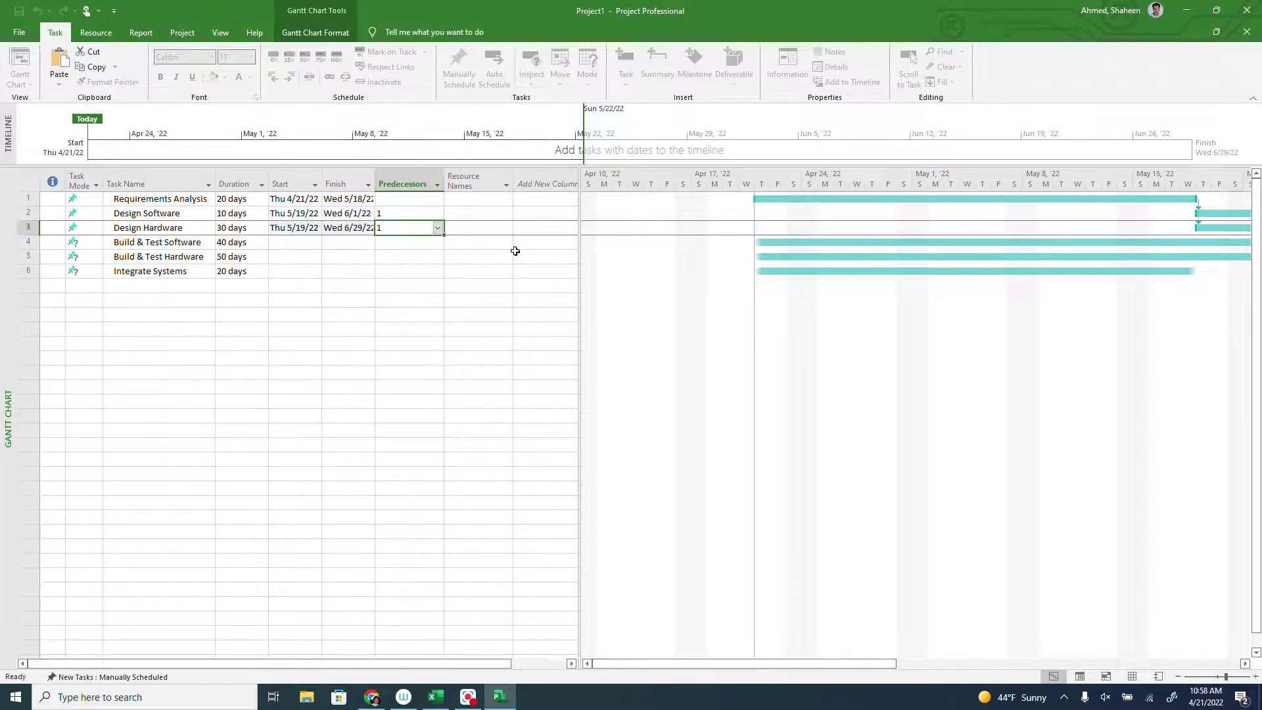
Make Design Software the predecessor of the Build & Test Software task.
{"action": "left_click", "coordinate": [421, 243]}
{"action": "left_click", "coordinate": [437, 243]}
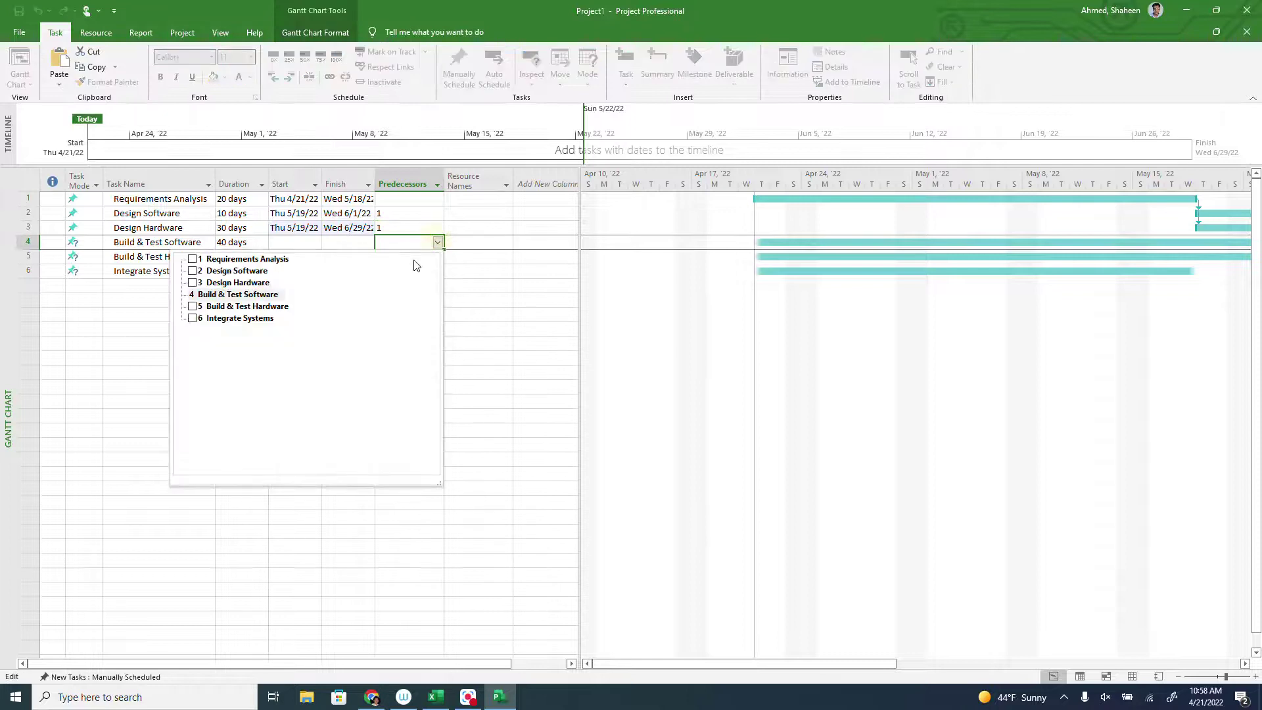
{"action": "left_click", "coordinate": [193, 271]}
{"action": "key", "text": "Return"}
Make Design Hardware the predecessor of the Build & Test Hardware task.
{"action": "left_click", "coordinate": [431, 256]}
{"action": "left_click", "coordinate": [438, 258]}
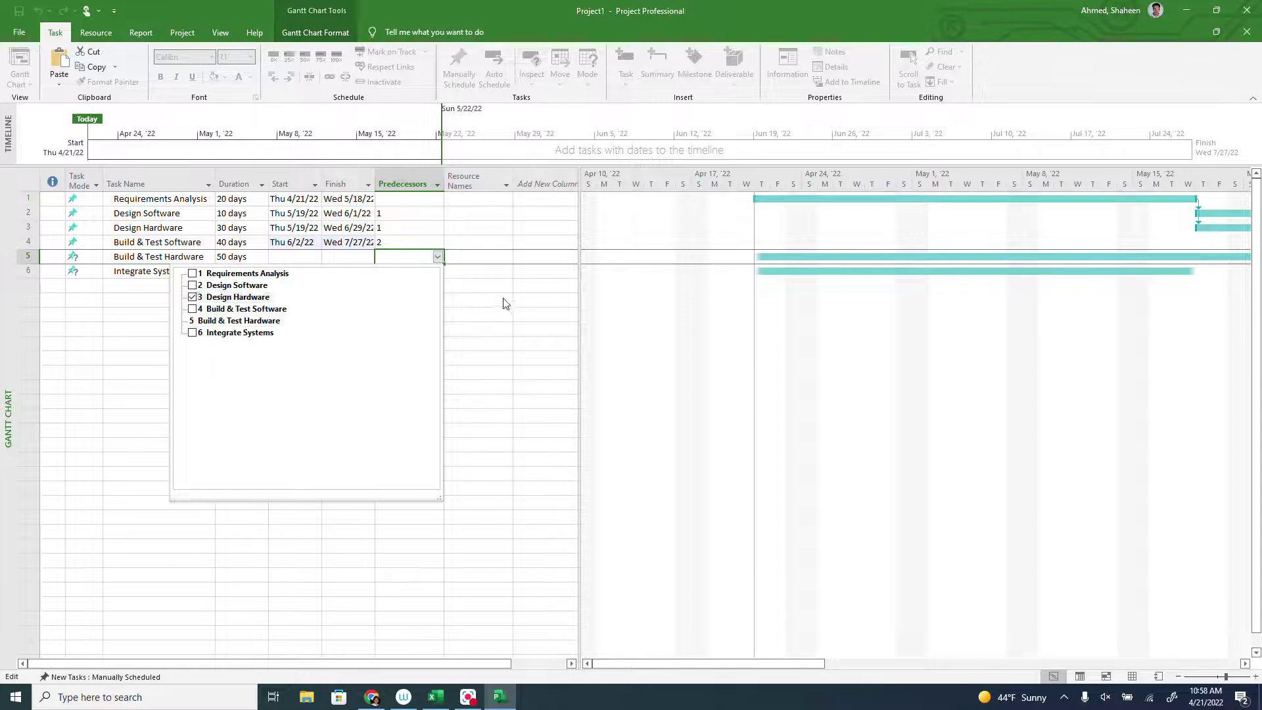
{"action": "key", "text": "Return"}
Make Build & Test Software and Build & Test Hardware the predecessors of the Integrate Systems task.
{"action": "left_click", "coordinate": [437, 272]}
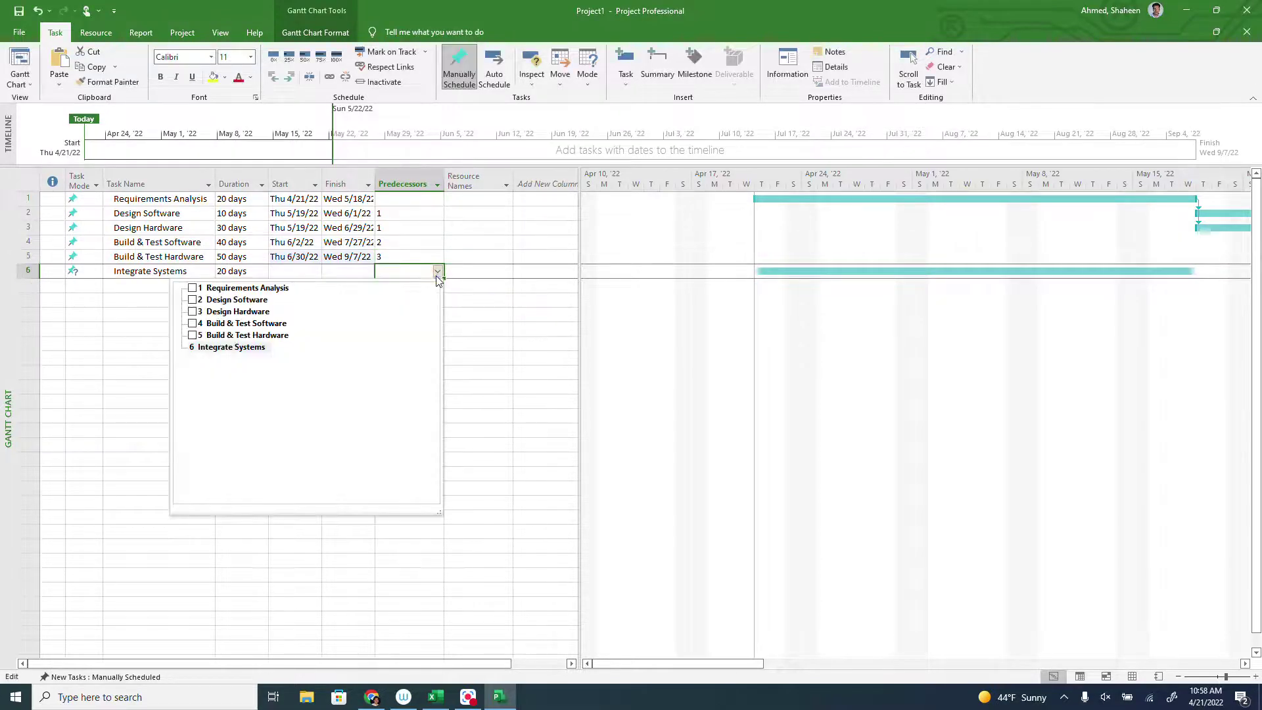
{"action": "left_click", "coordinate": [192, 323]}
{"action": "left_click", "coordinate": [192, 334]}
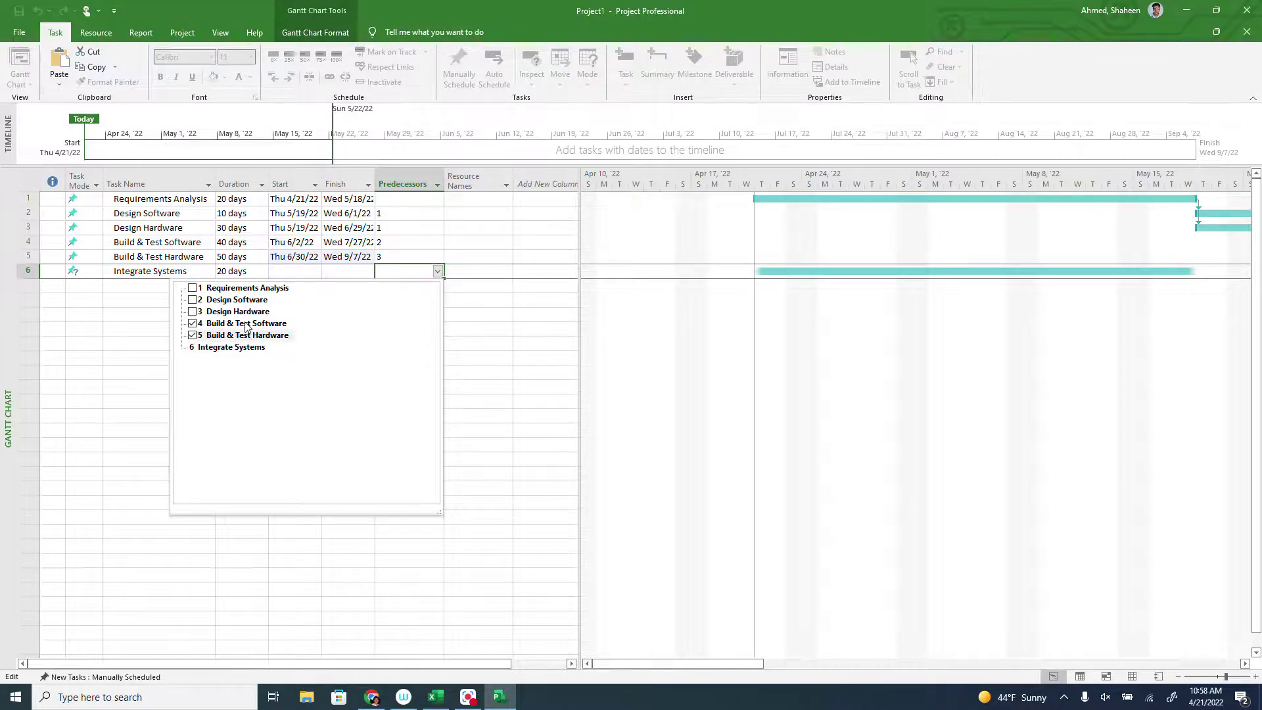
{"action": "left_click", "coordinate": [471, 329]}
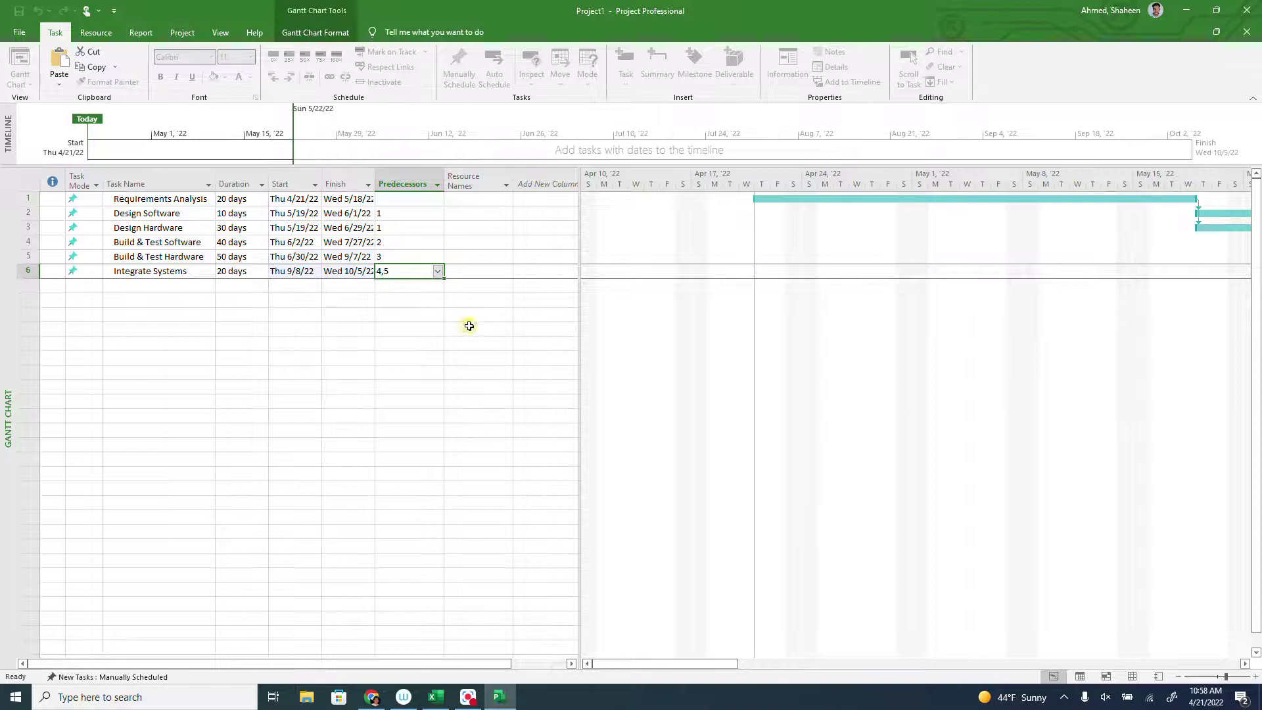
{"action": "left_click", "coordinate": [380, 328]}
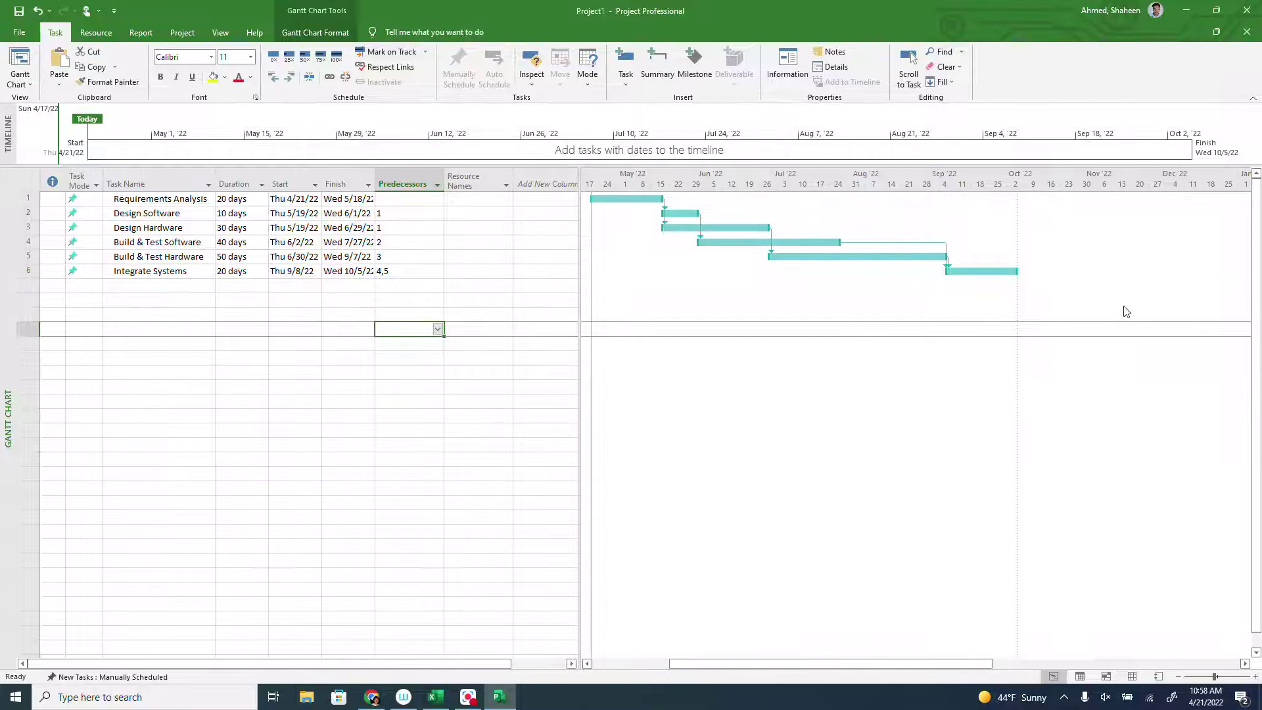
Assign resource R to Requirements Analysis, S to Design Software and H to Design Hardware.
{"action": "left_click", "coordinate": [478, 200]}
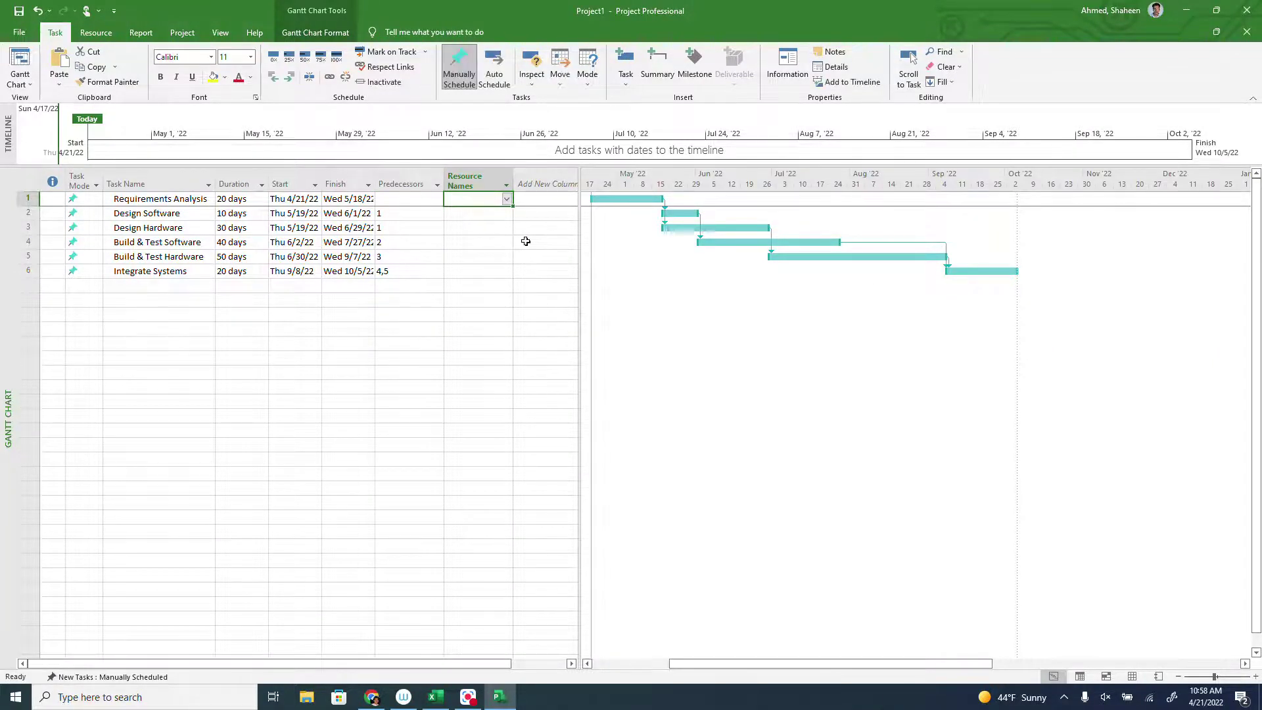
{"action": "key", "text": "Caps_Lock"}
{"action": "type", "text": "R"}
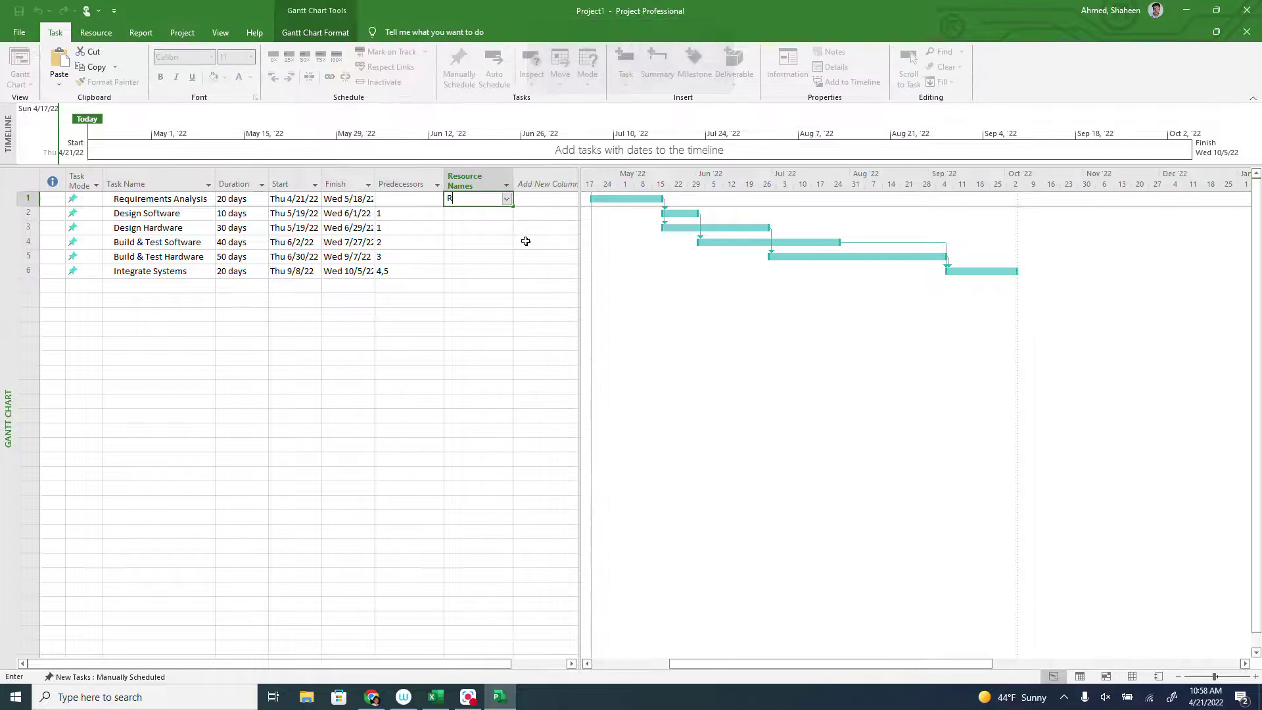
{"action": "key", "text": "Return"}
{"action": "type", "text": "S"}
{"action": "key", "text": "Return"}
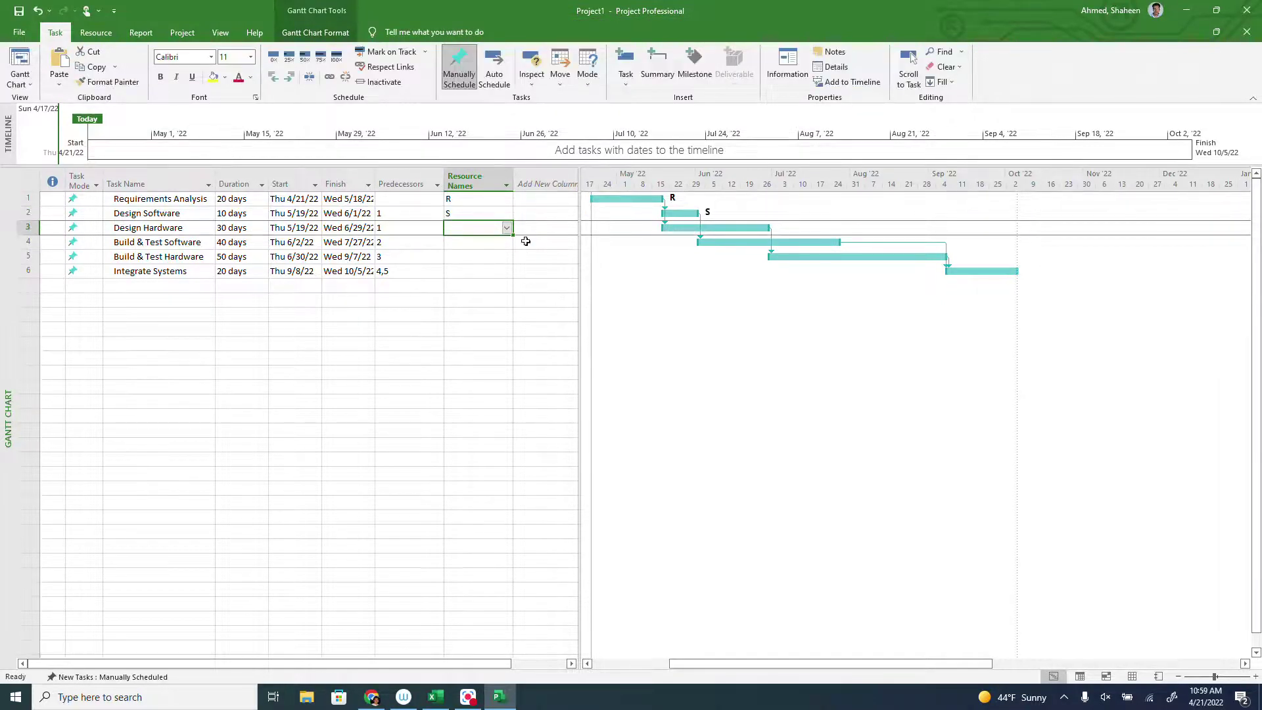
{"action": "type", "text": "H"}
{"action": "key", "text": "Return"}
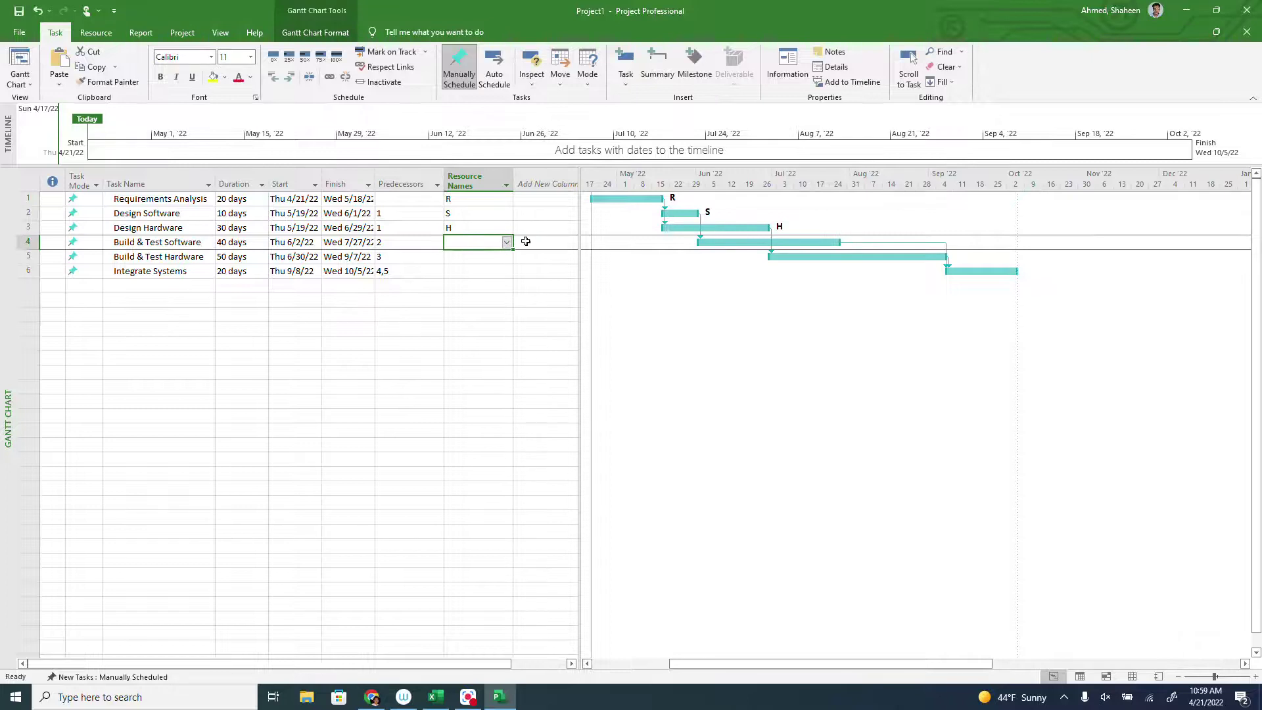
Assign resource BS to Build & Test Software, BH to Build & Test Hardware and IS to Integrate Systems.
{"action": "type", "text": "B"}
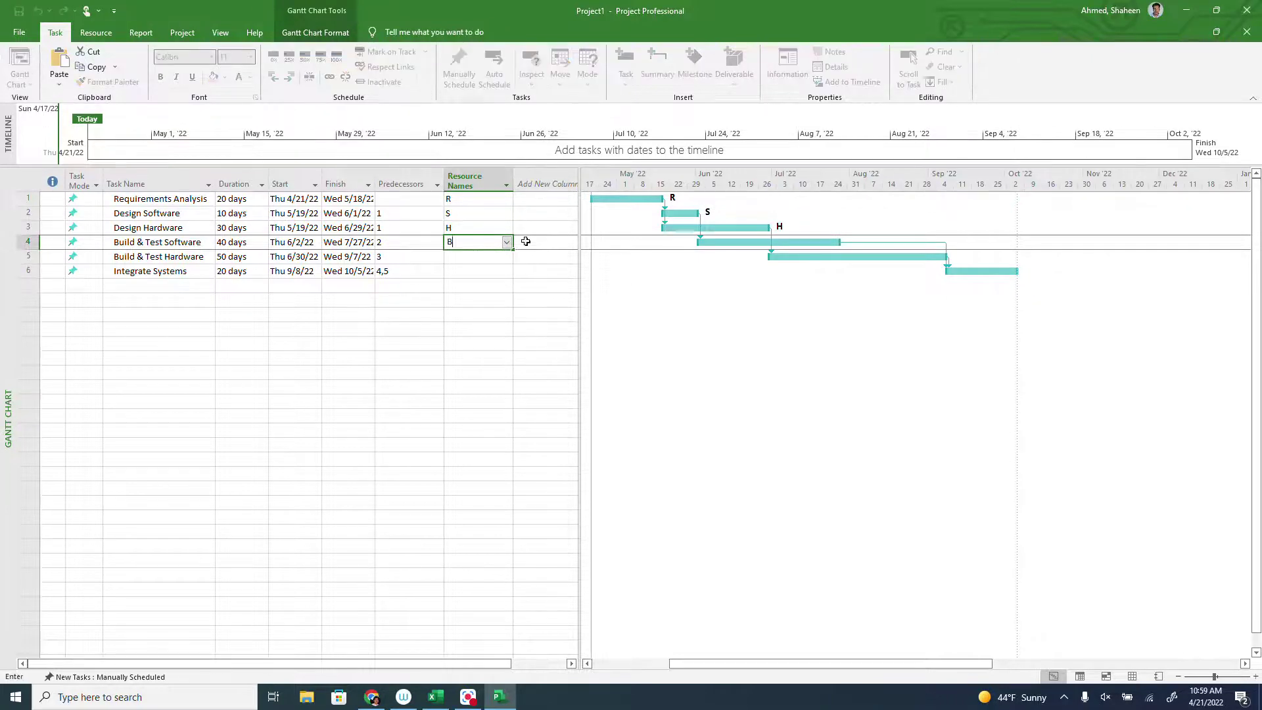
{"action": "type", "text": "S"}
{"action": "key", "text": "Return"}
{"action": "type", "text": "BH"}
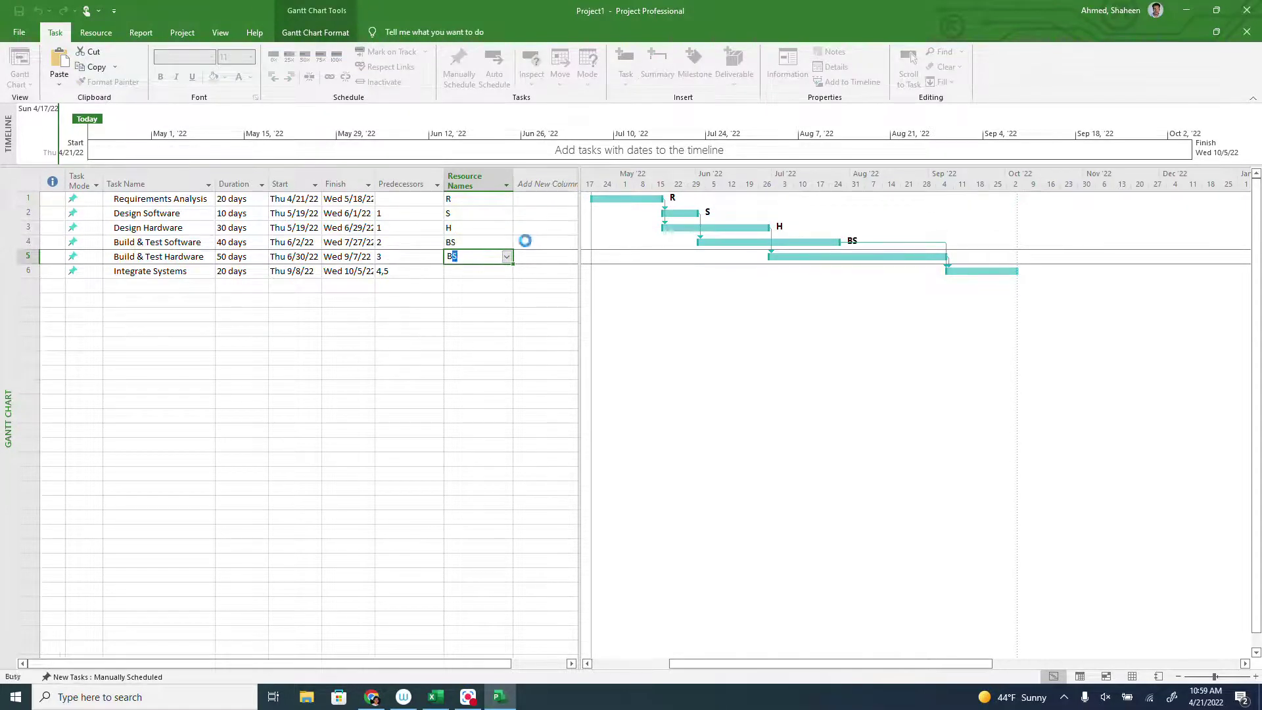
{"action": "key", "text": "Return"}
{"action": "type", "text": "IS"}
{"action": "key", "text": "Return"}
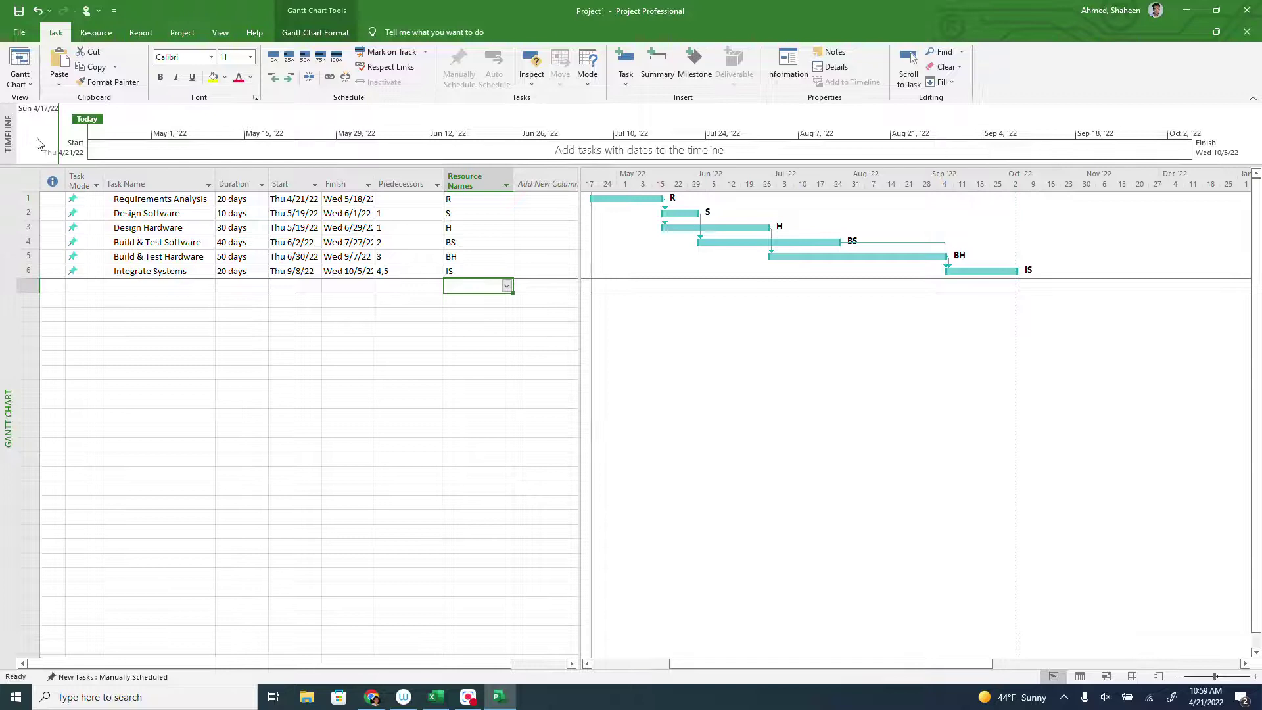
In the Resource Sheet view, set the standard hourly rates to $50 for R, $40 for S and $30 for H.
{"action": "left_click", "coordinate": [30, 88]}
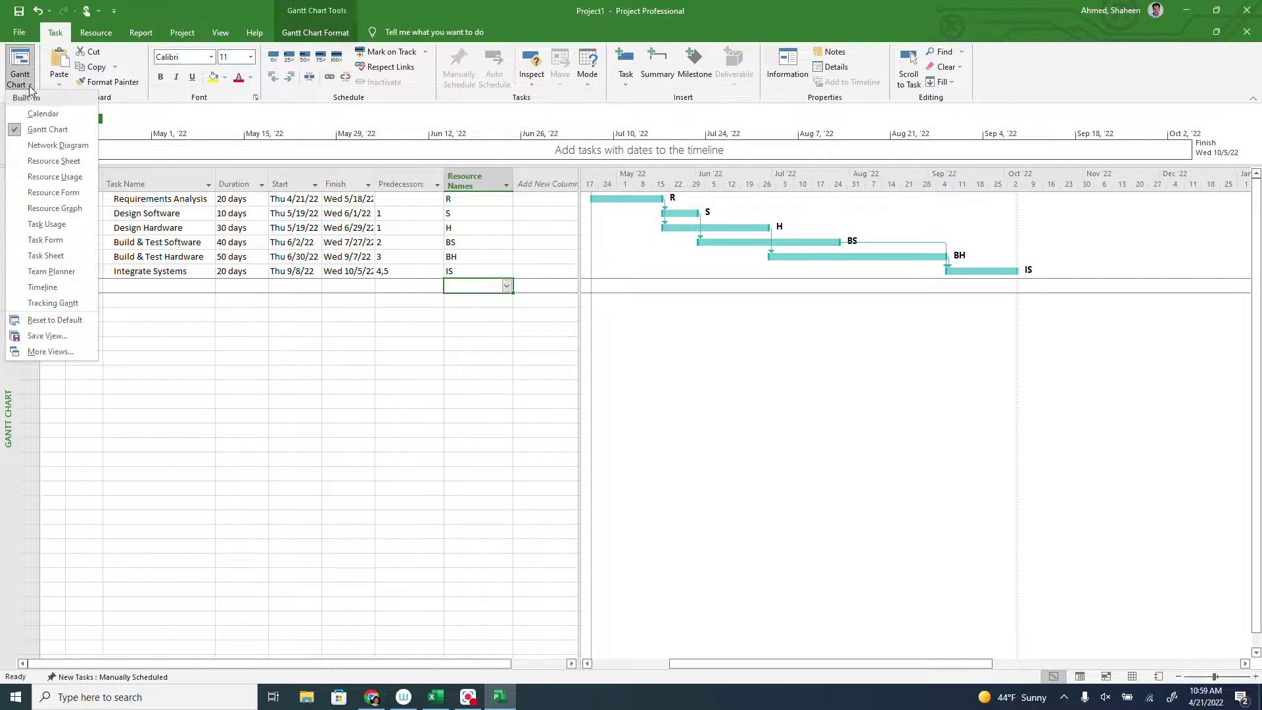
{"action": "left_click", "coordinate": [38, 162]}
{"action": "left_click", "coordinate": [417, 189]}
{"action": "type", "text": "50"}
{"action": "key", "text": "Return"}
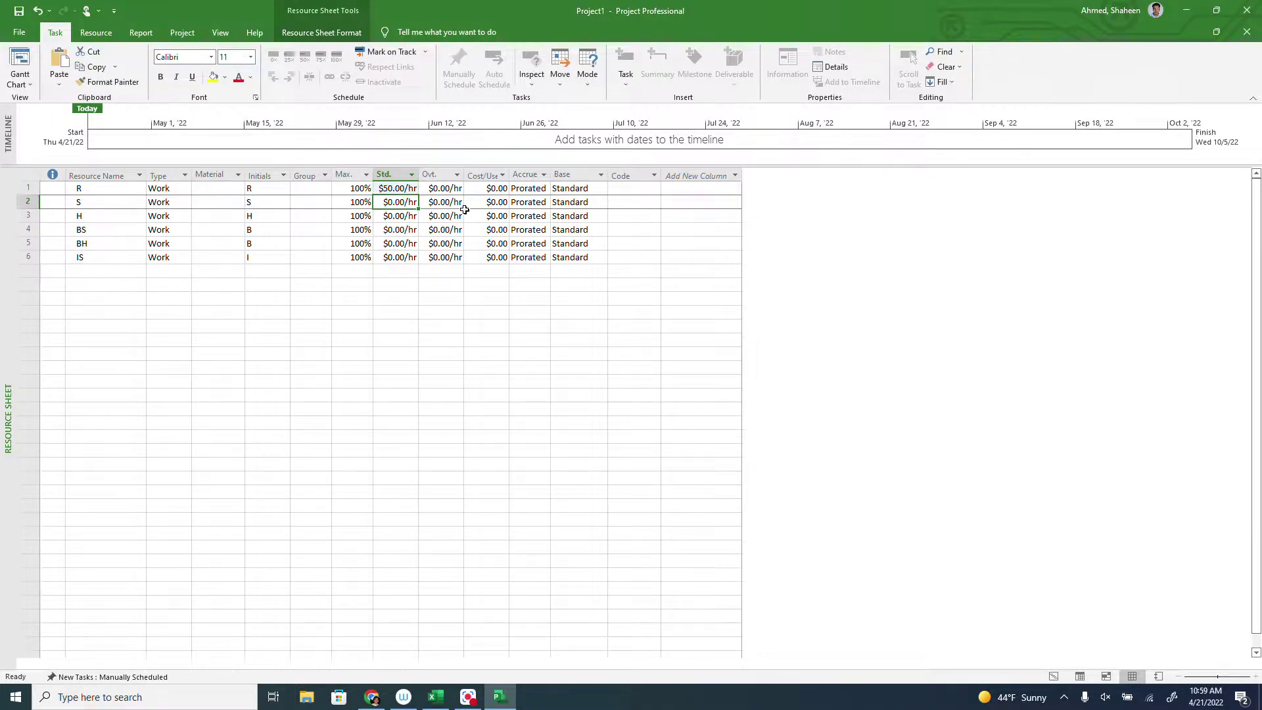
{"action": "type", "text": "40"}
{"action": "key", "text": "Return"}
{"action": "type", "text": "30"}
{"action": "key", "text": "Return"}
Set the standard hourly rates to $80 for BS, $90 for BH and $100 for IS.
{"action": "type", "text": "80"}
{"action": "key", "text": "Return"}
{"action": "type", "text": "90"}
{"action": "key", "text": "Return"}
{"action": "type", "text": "100"}
{"action": "key", "text": "Return"}
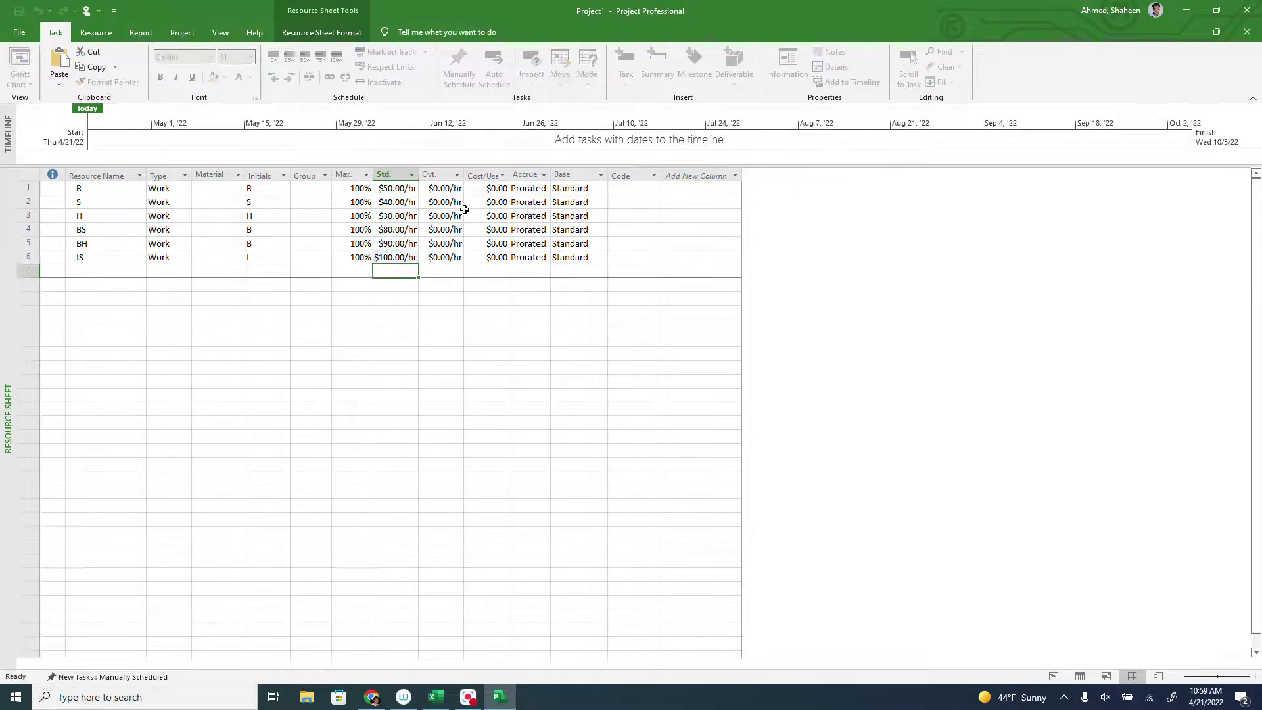
Add a resource named Machine in row 7 of the resource sheet and set its type to Material.
{"action": "left_click", "coordinate": [102, 272]}
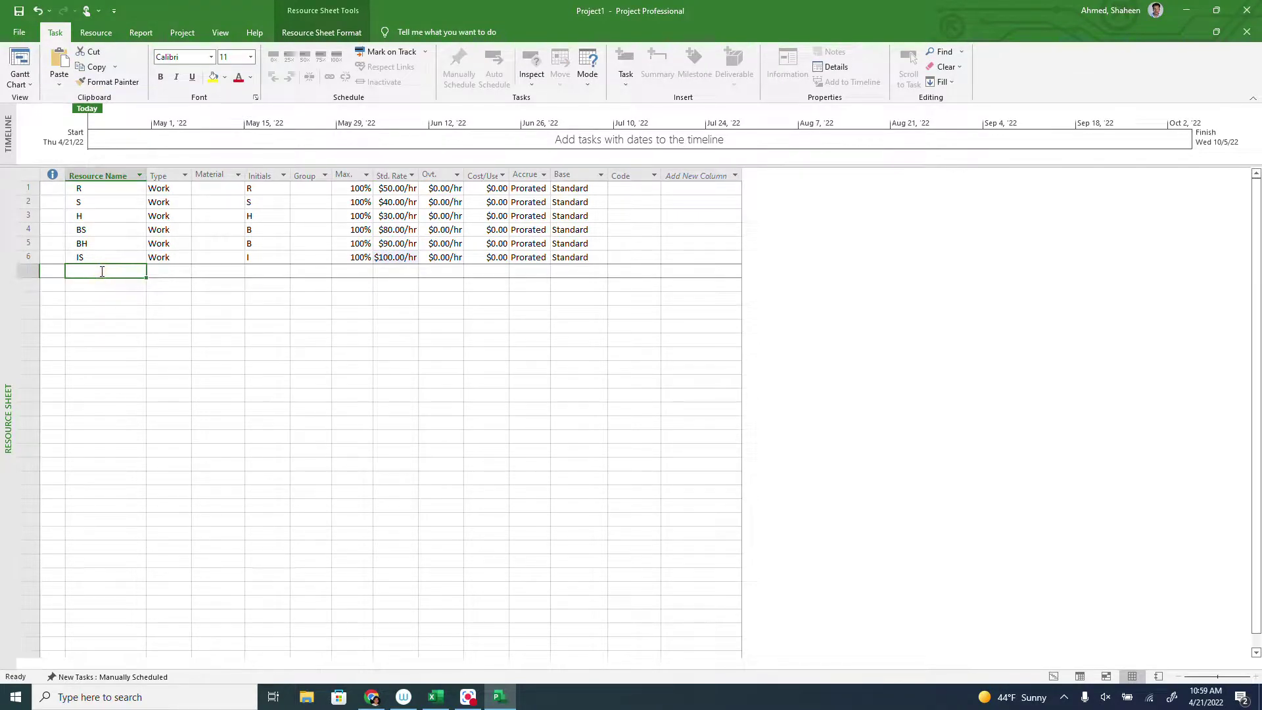
{"action": "type", "text": "m"}
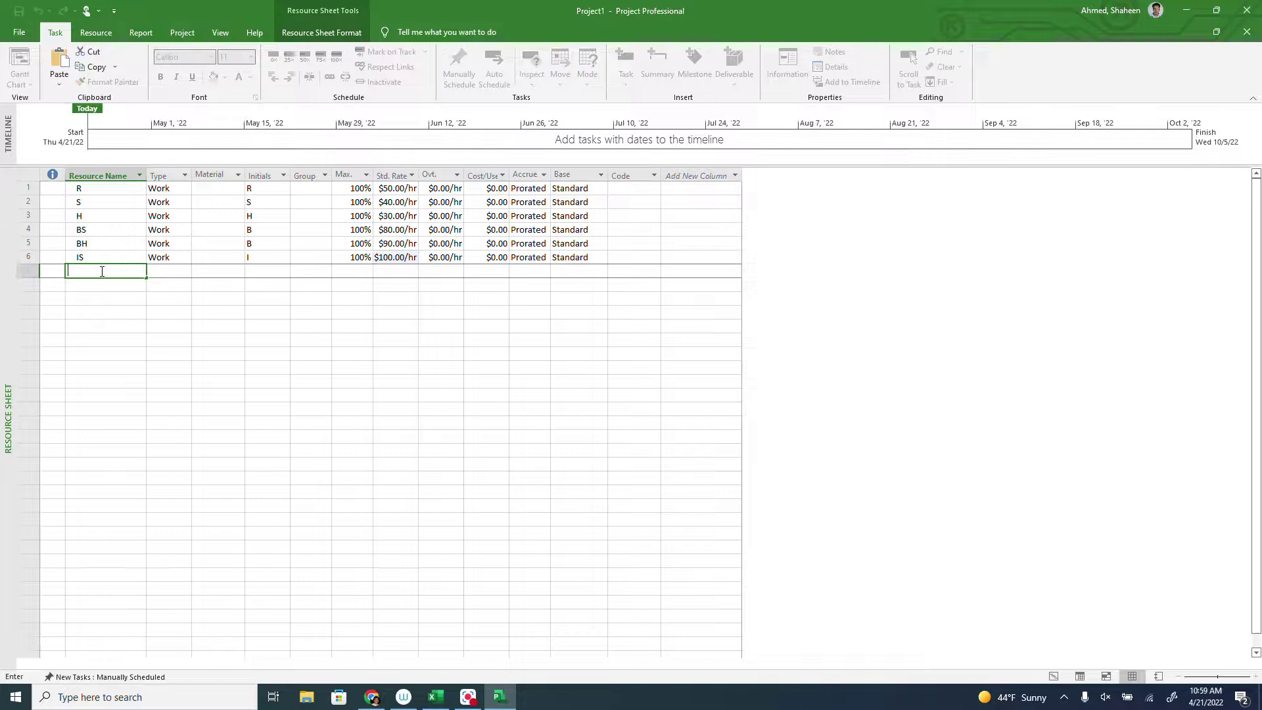
{"action": "key", "text": "Caps_Lock"}
{"action": "type", "text": "A"}
{"action": "key", "text": "BackSpace"}
{"action": "type", "text": "achine"}
{"action": "key", "text": "Tab"}
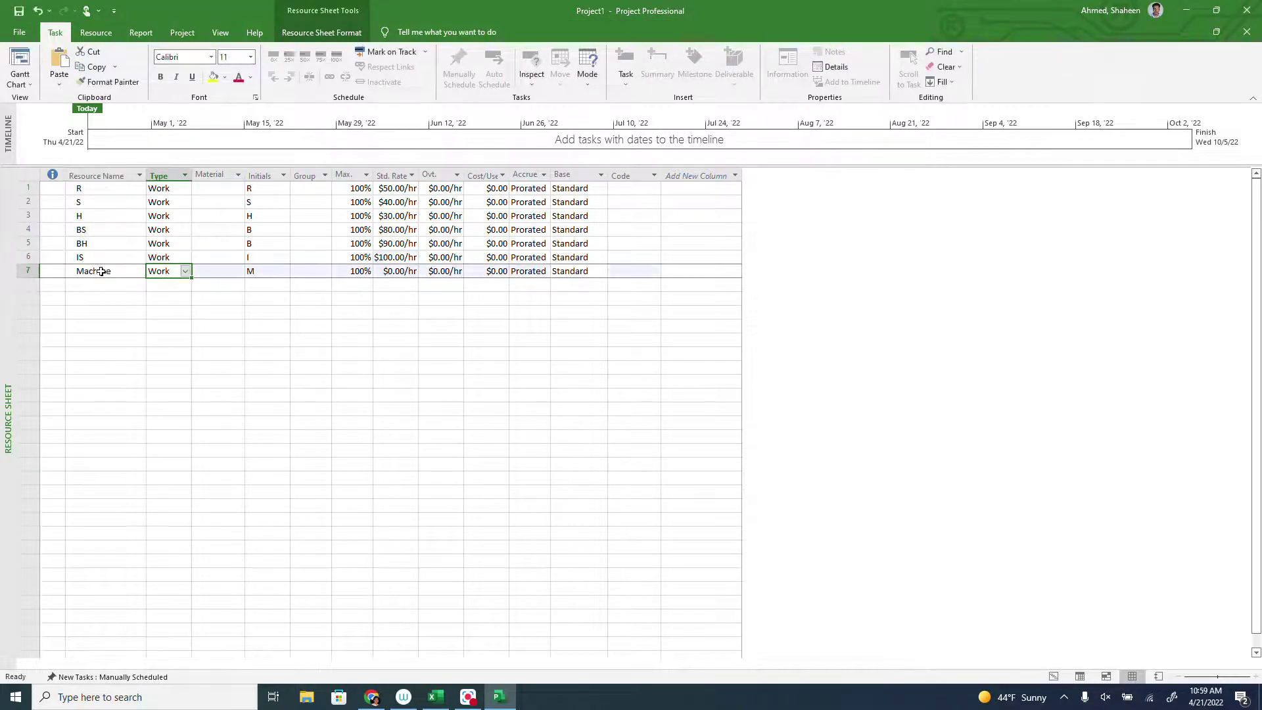
{"action": "left_click", "coordinate": [185, 273]}
{"action": "left_click", "coordinate": [183, 293]}
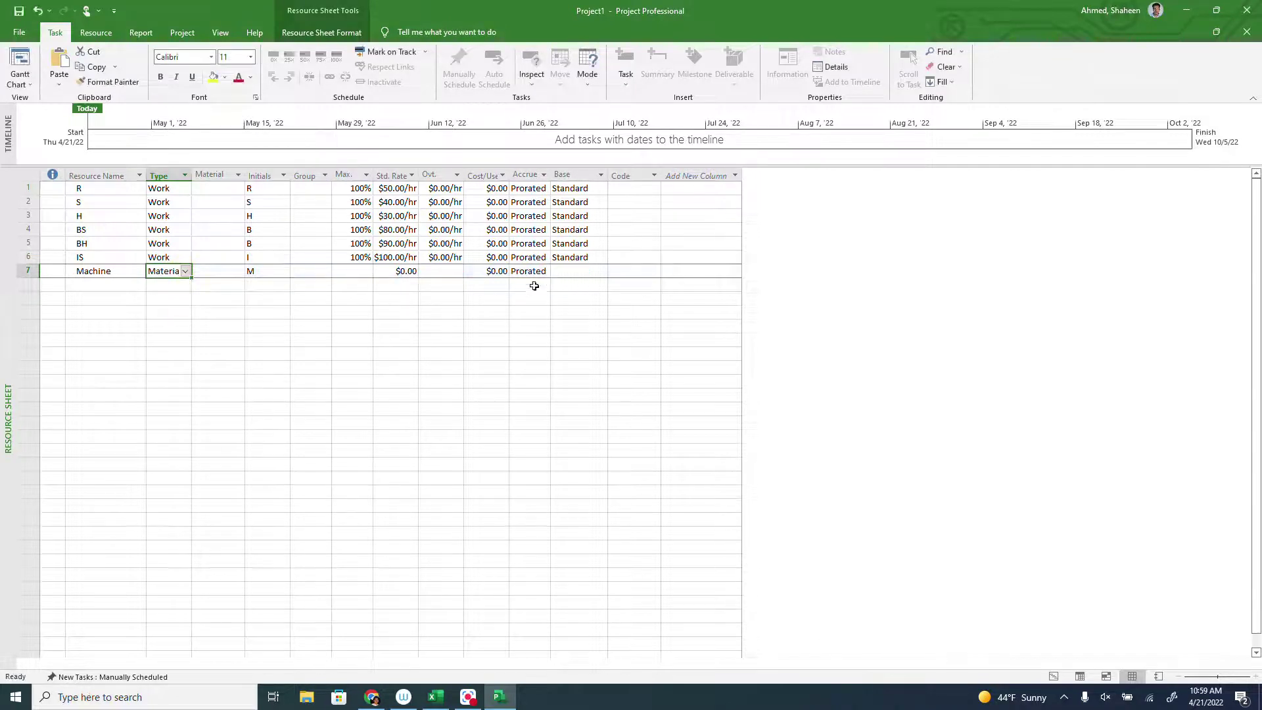
Set the standard rate of the Machine resource to $20,000.
{"action": "left_click", "coordinate": [397, 271]}
{"action": "type", "text": "20000"}
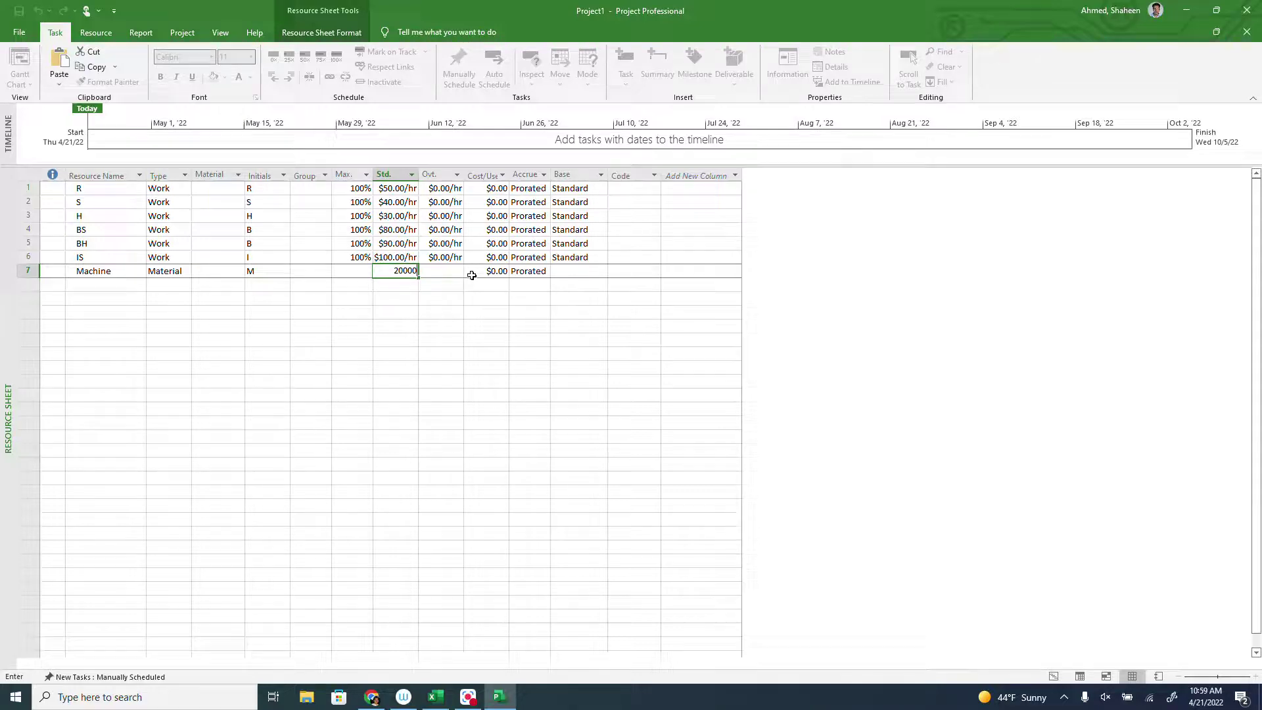
{"action": "key", "text": "Return"}
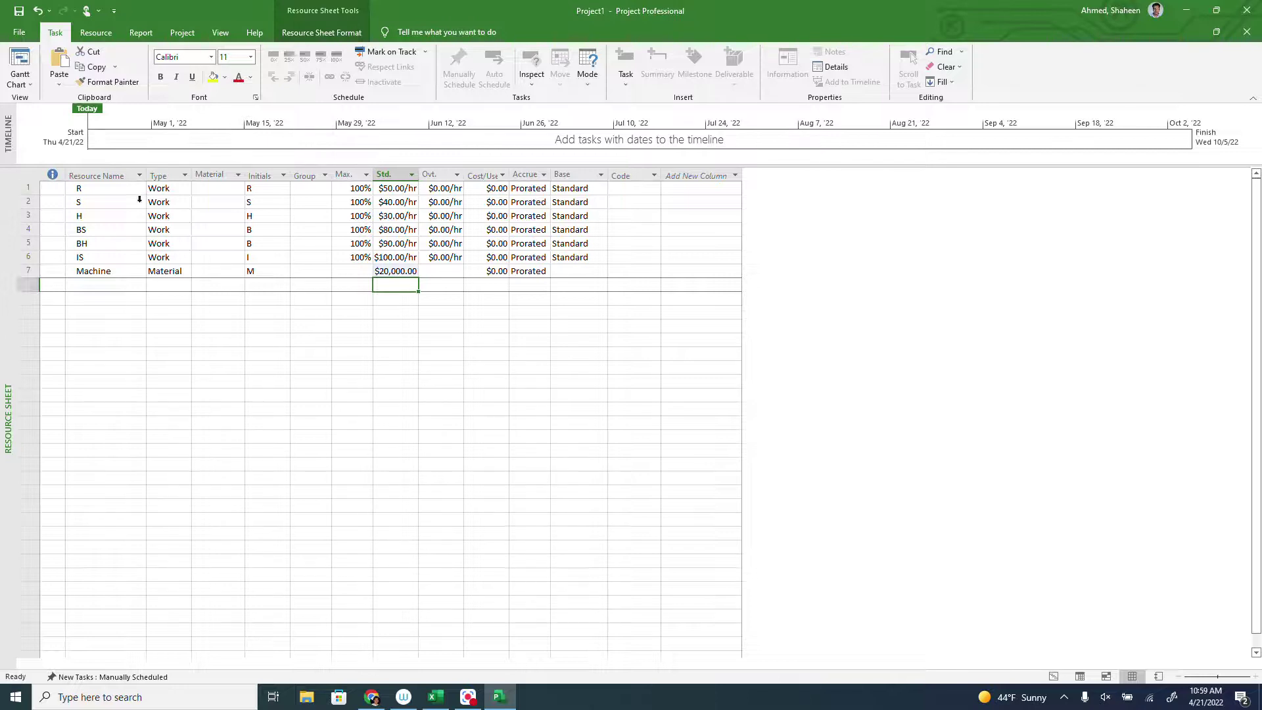
Switch from the resource sheet to the Gantt Chart view and display the Cost table for the tasks.
{"action": "right_click", "coordinate": [23, 175]}
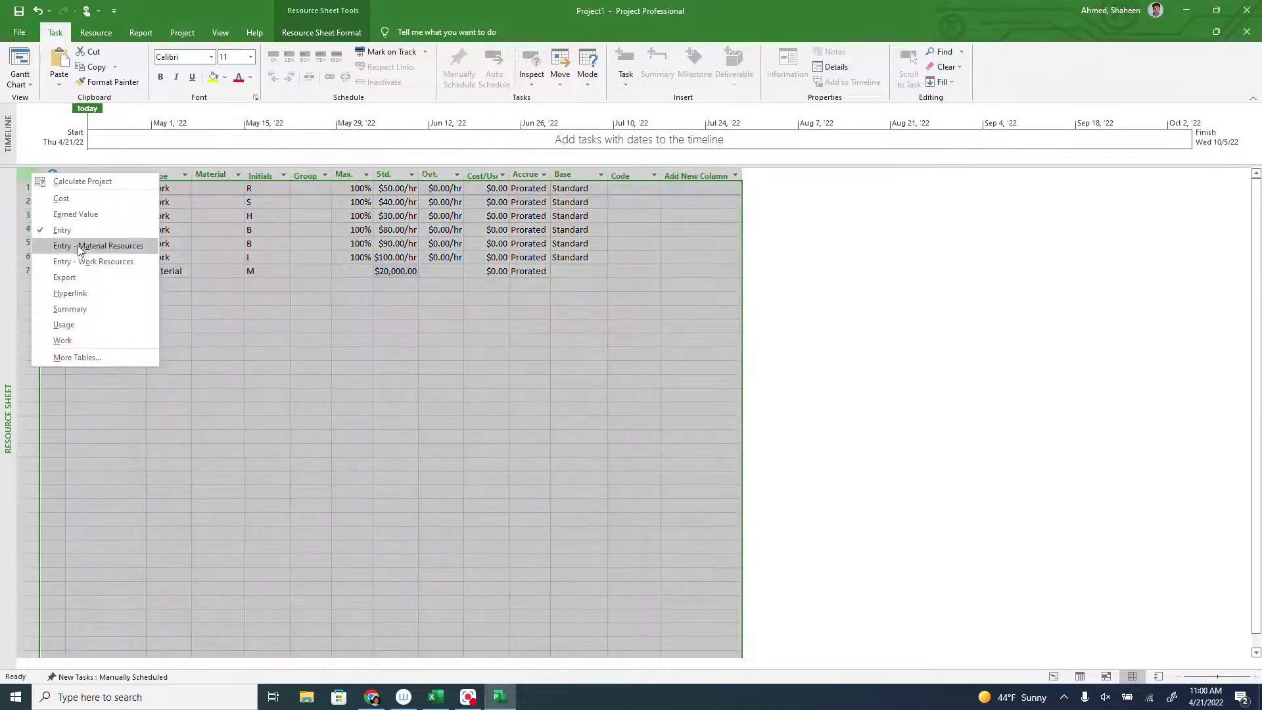
{"action": "key", "text": "Escape"}
{"action": "left_click", "coordinate": [20, 82]}
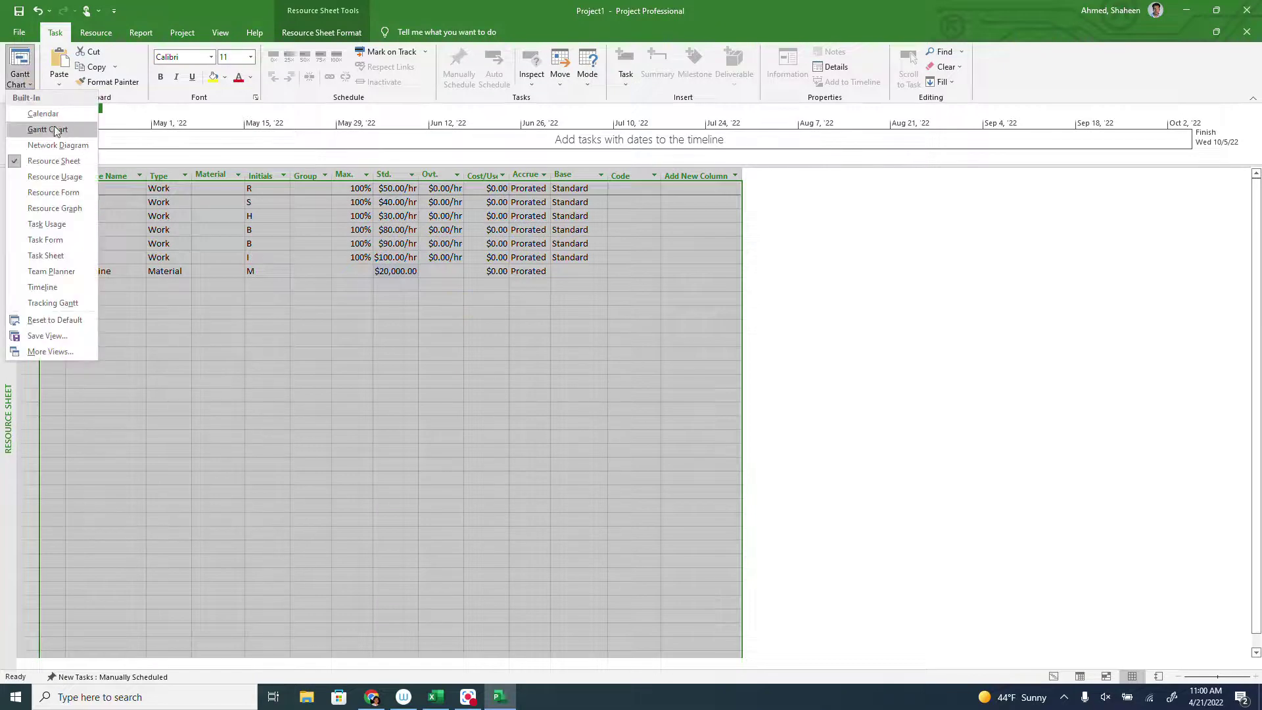
{"action": "left_click", "coordinate": [52, 130]}
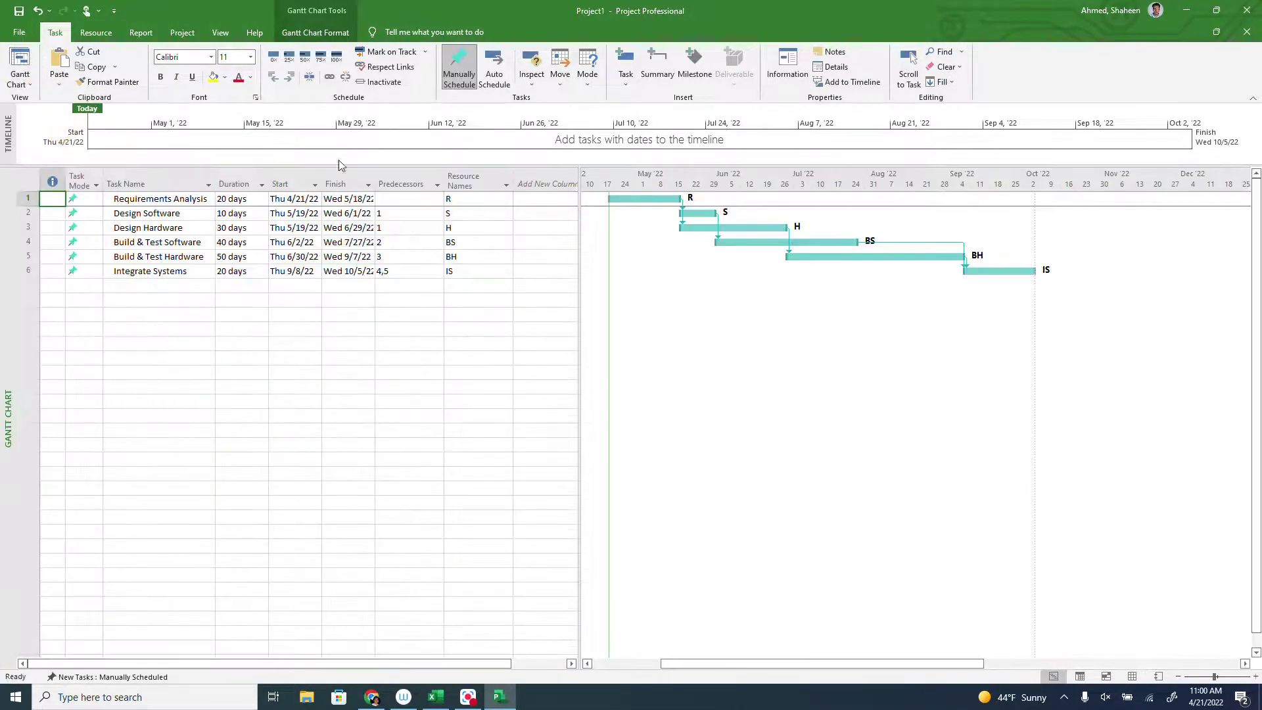
{"action": "right_click", "coordinate": [27, 173]}
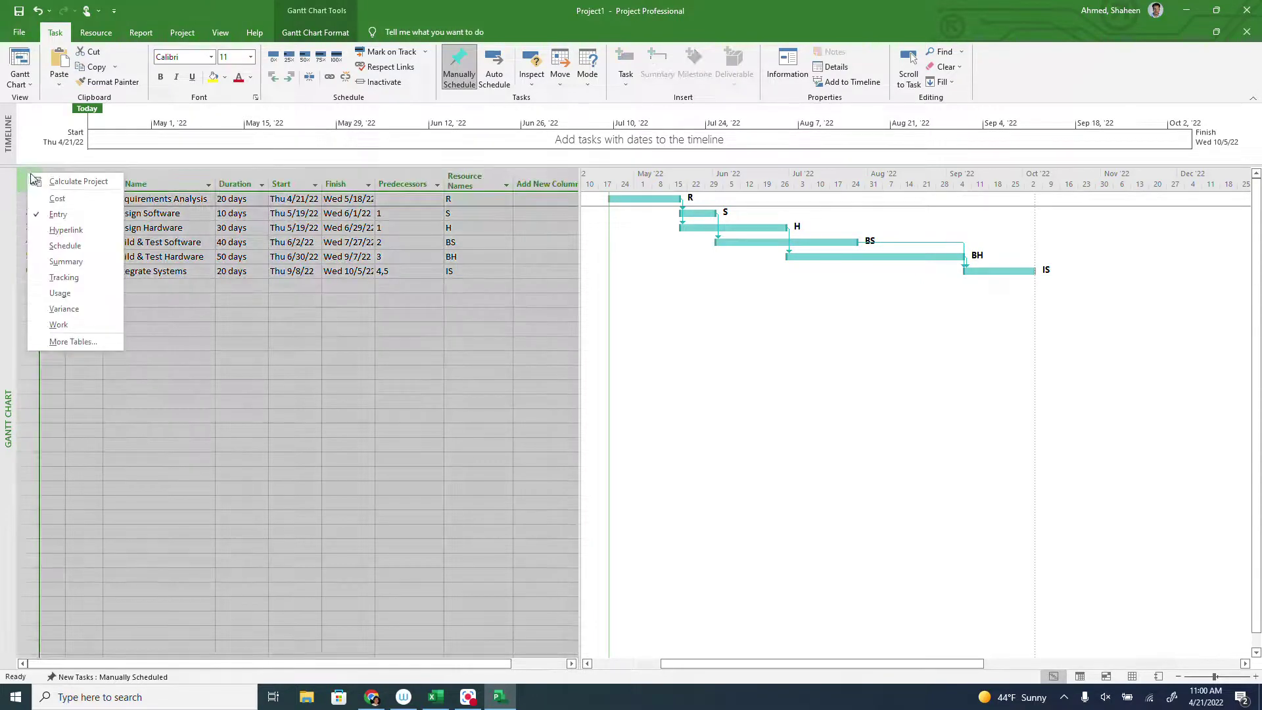
{"action": "left_click", "coordinate": [60, 197]}
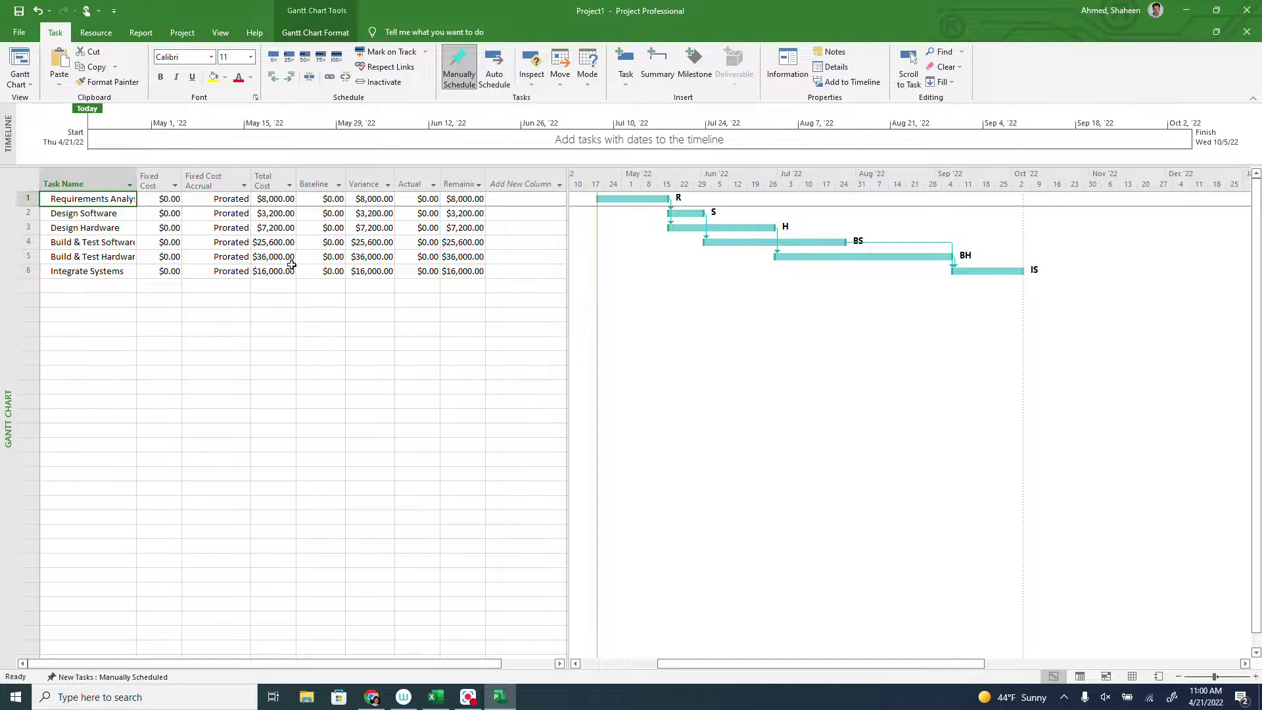
{"action": "left_click_drag", "start_coordinate": [28, 199], "coordinate": [27, 271]}
{"action": "left_click", "coordinate": [402, 324]}
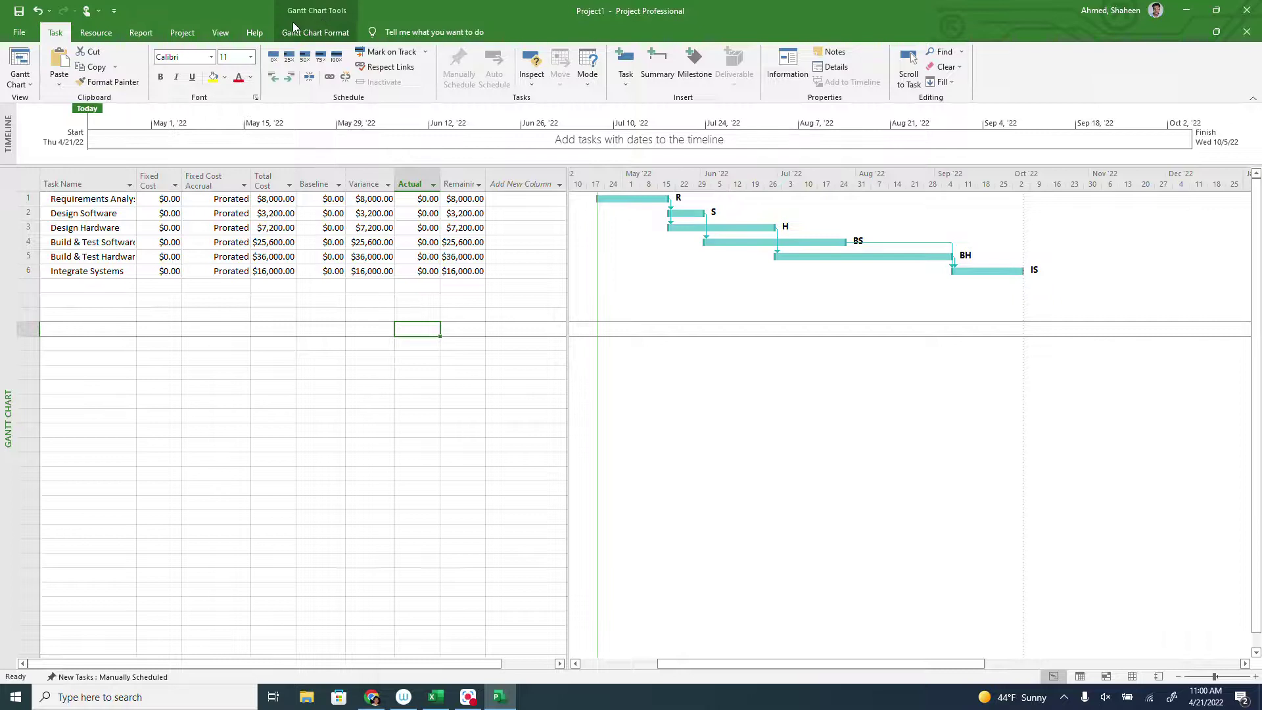
Show the project summary task above the six tasks in the Gantt Chart's Cost table.
{"action": "left_click", "coordinate": [316, 12]}
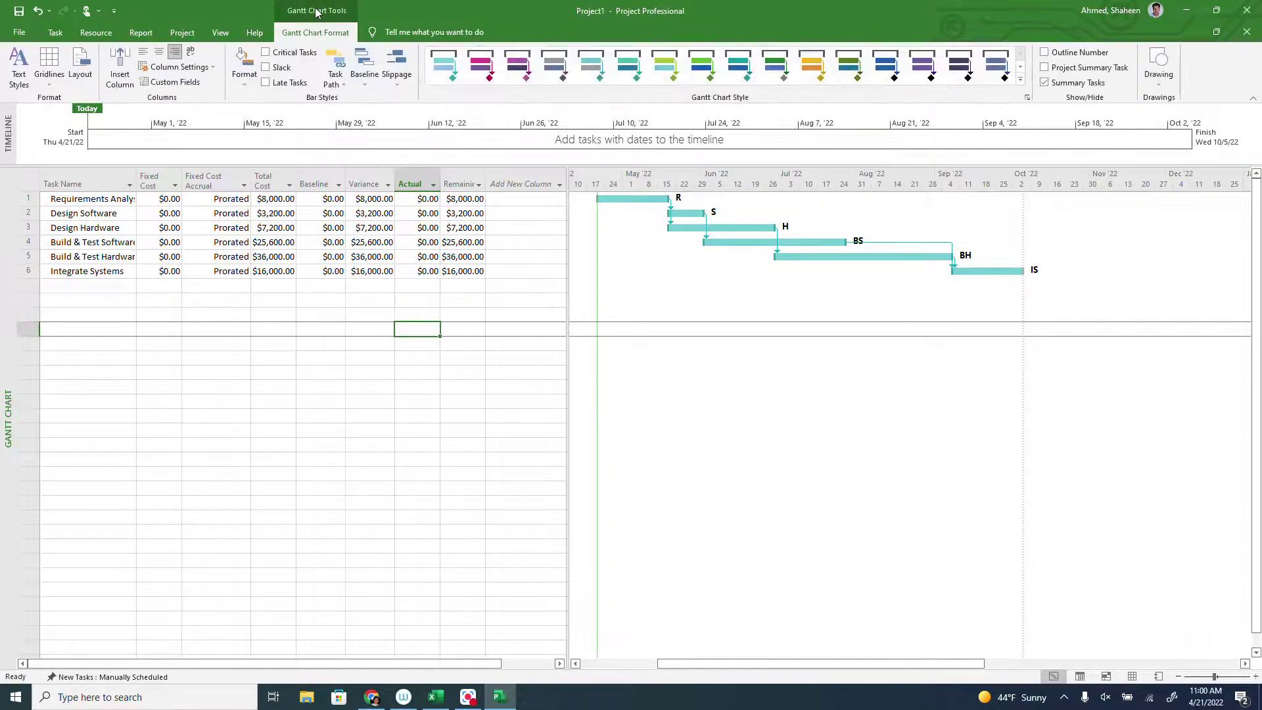
{"action": "double_click", "coordinate": [316, 12]}
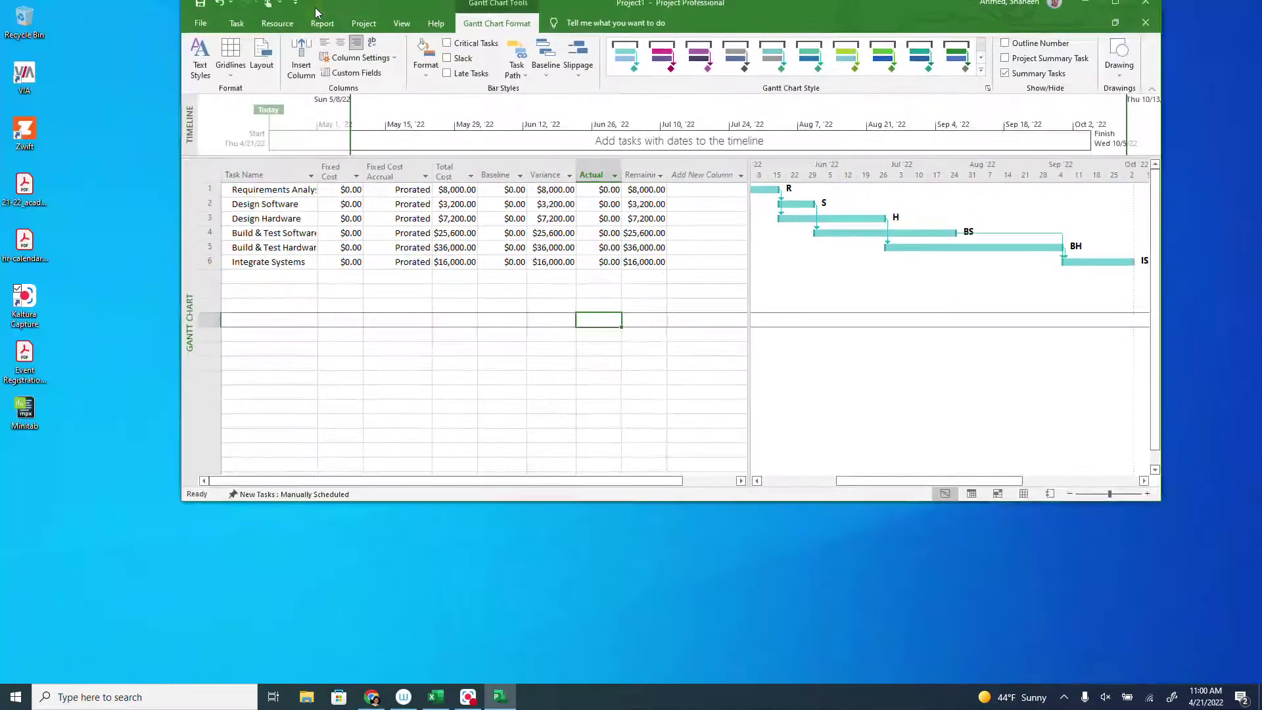
{"action": "double_click", "coordinate": [825, 7]}
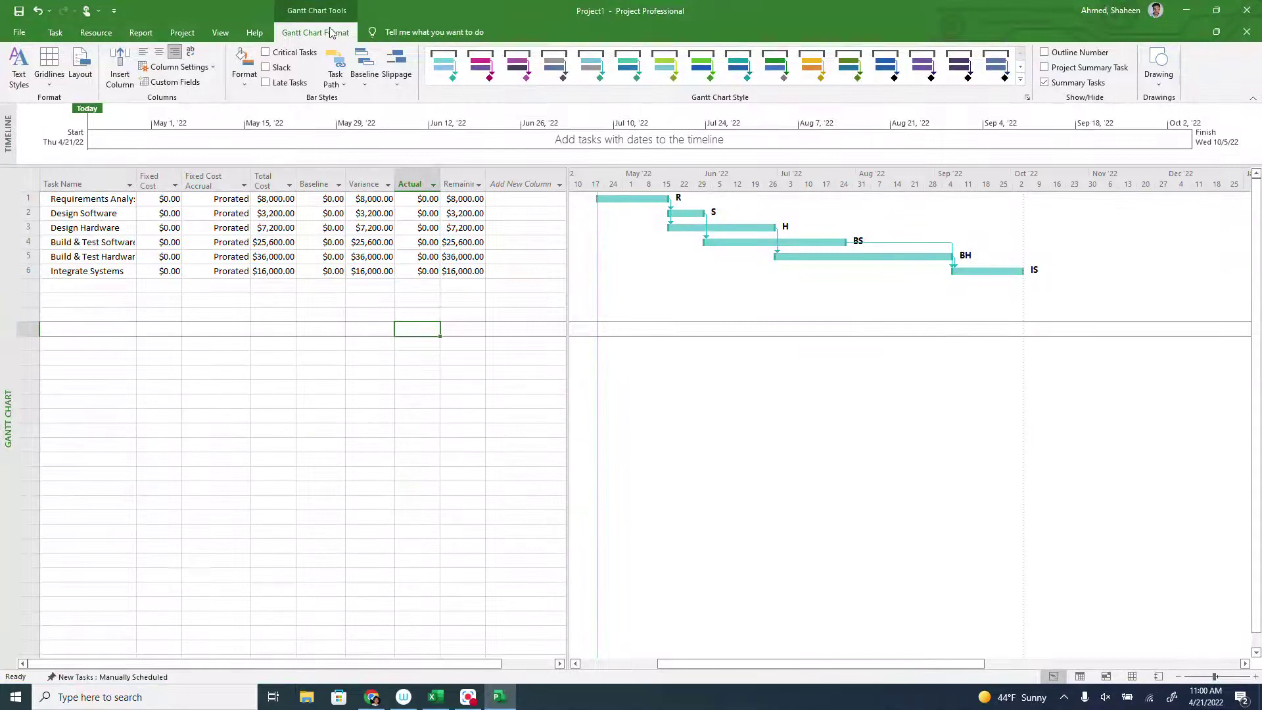
{"action": "left_click", "coordinate": [1046, 68]}
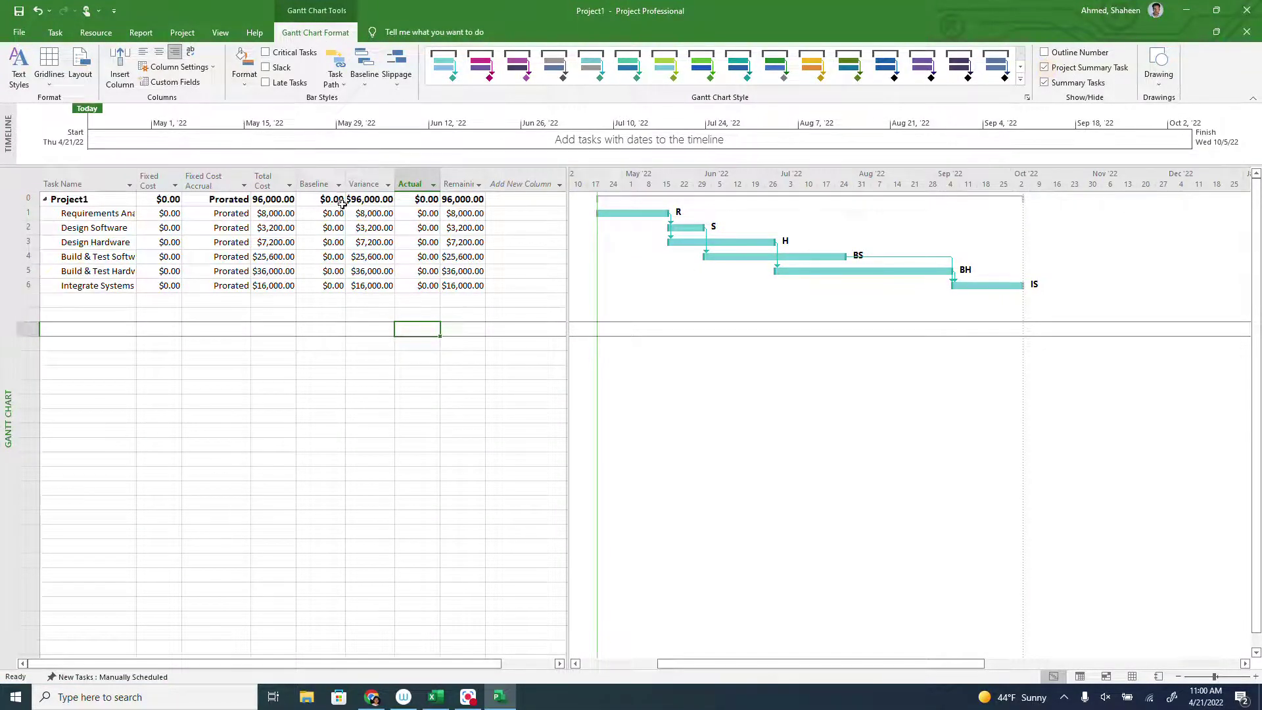
{"action": "left_click_drag", "start_coordinate": [459, 178], "coordinate": [67, 186]}
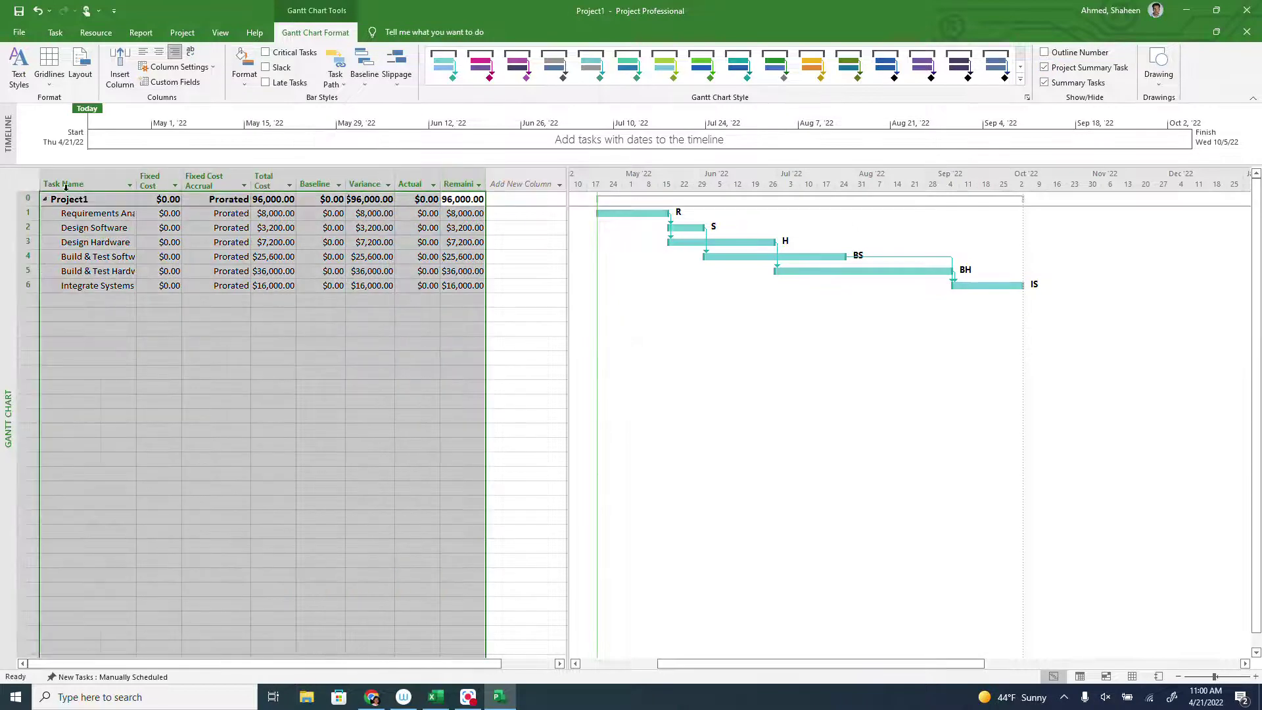
{"action": "left_click", "coordinate": [491, 252]}
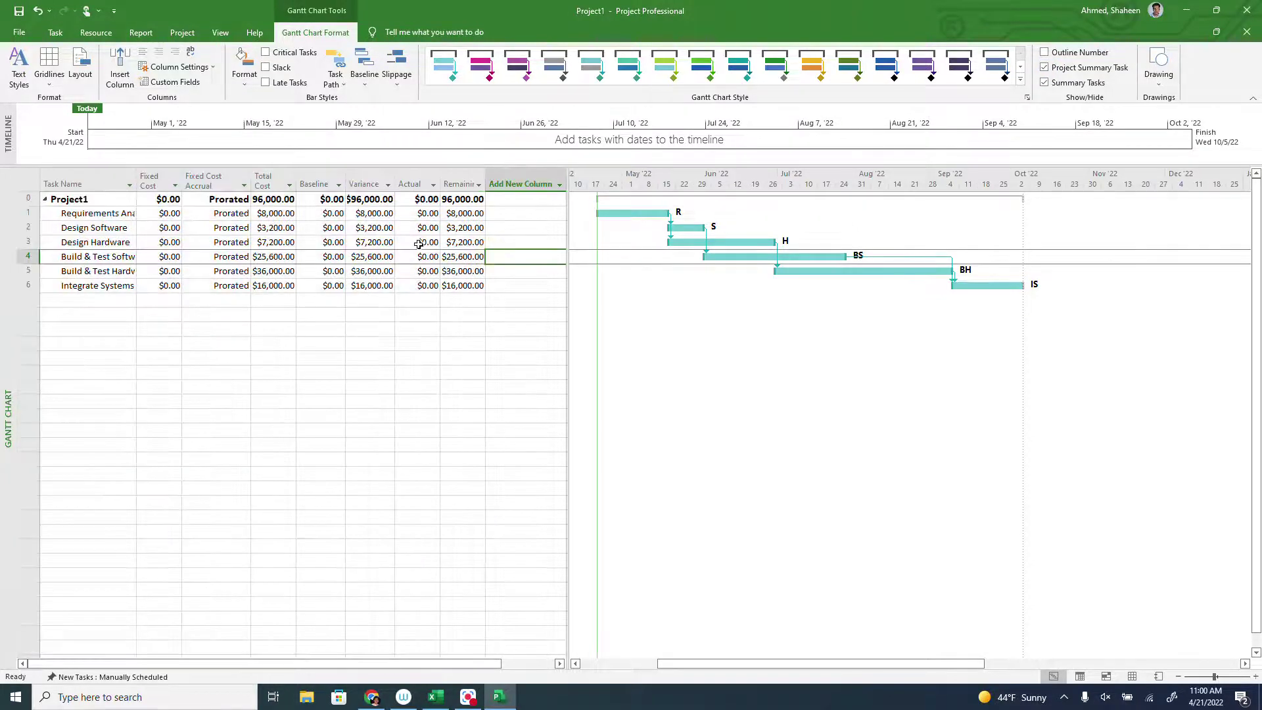
{"action": "left_click", "coordinate": [314, 197]}
{"action": "left_click", "coordinate": [347, 230]}
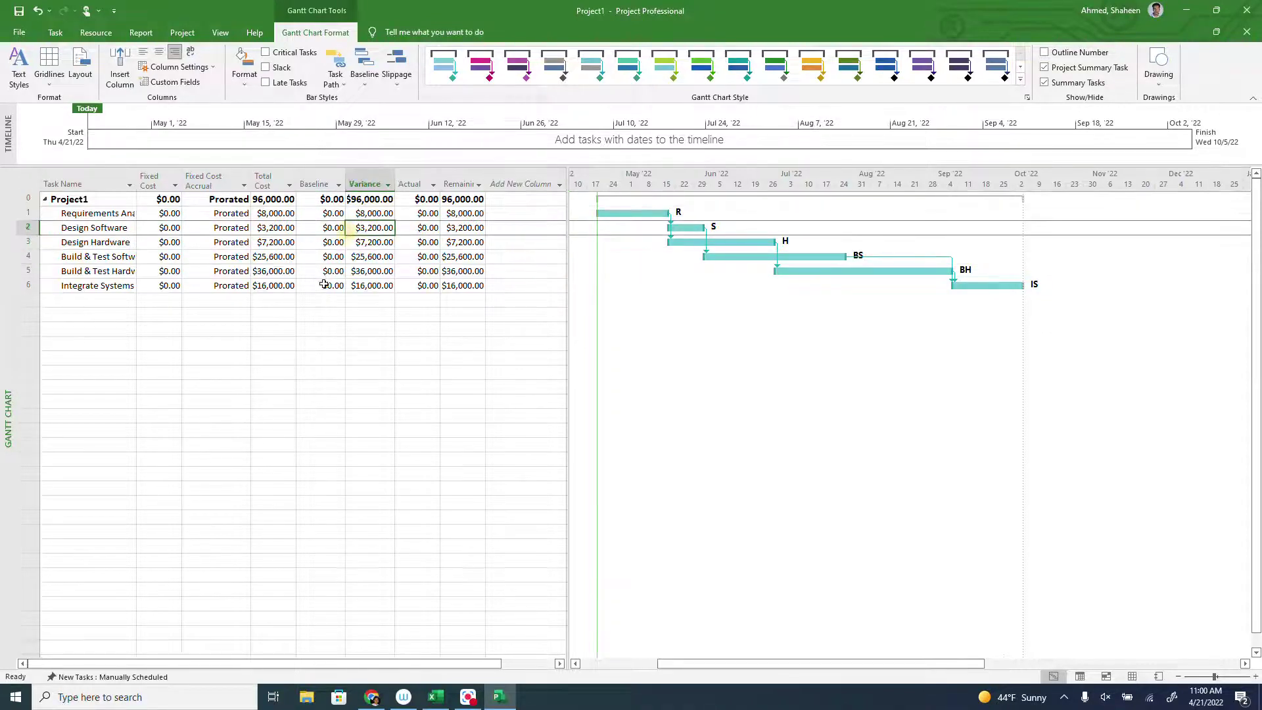
Set the project baseline for the entire project and fit the Baseline column's width to its values.
{"action": "left_click", "coordinate": [182, 32]}
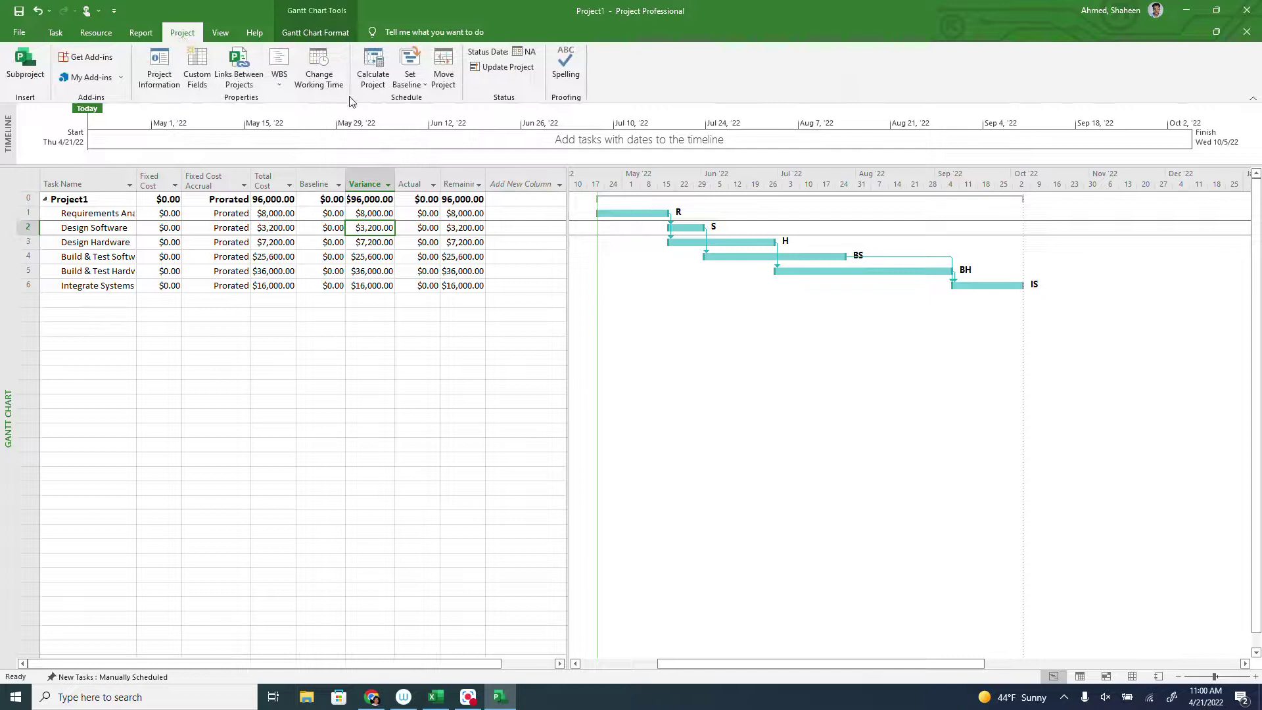
{"action": "left_click", "coordinate": [408, 83]}
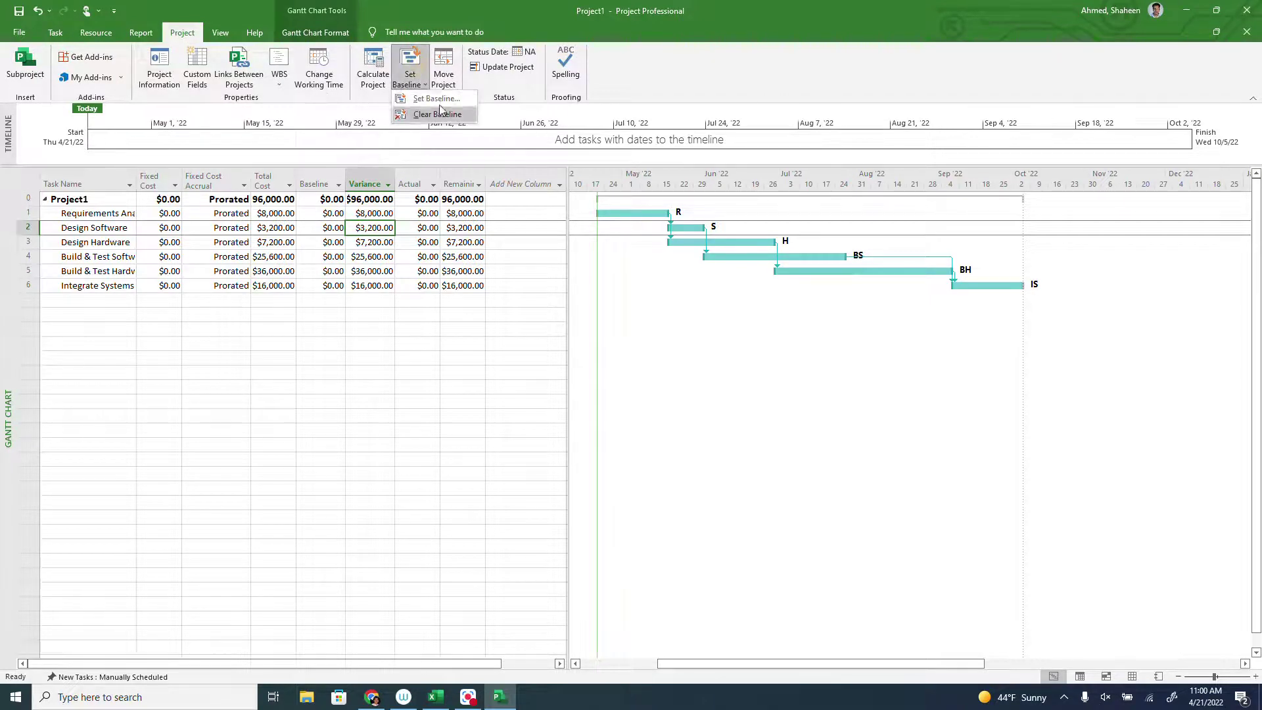
{"action": "left_click", "coordinate": [433, 100]}
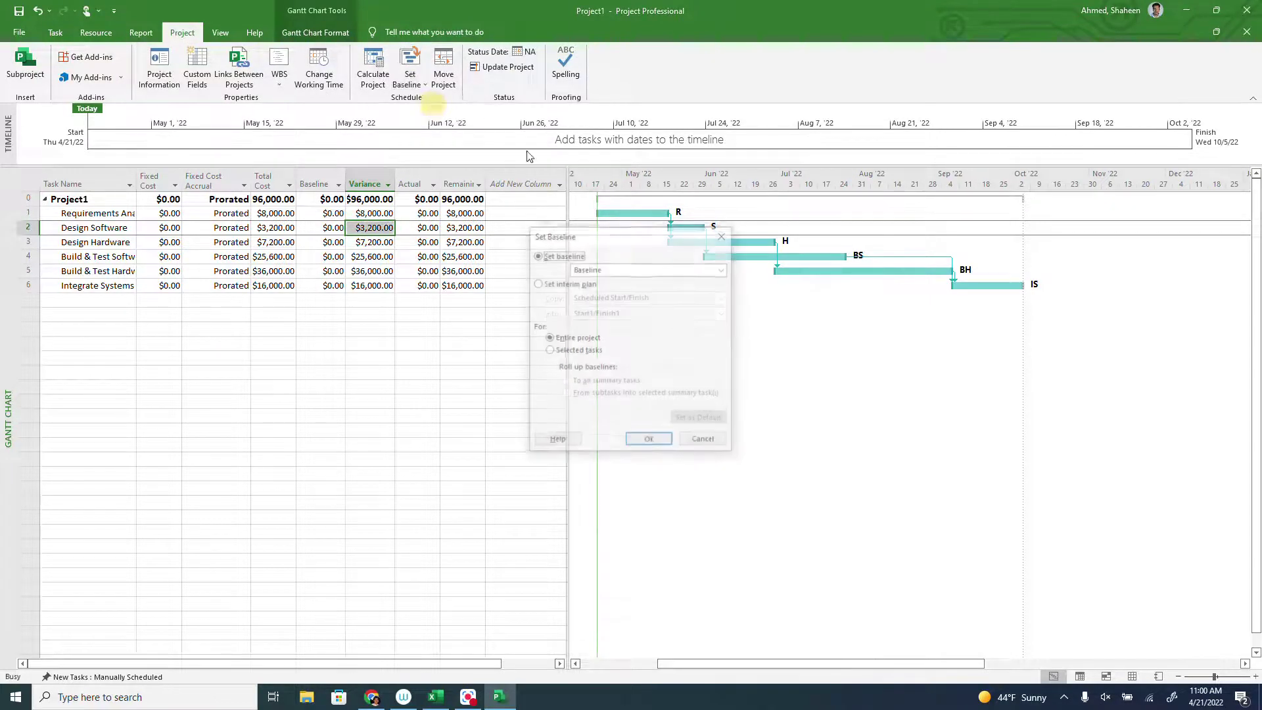
{"action": "left_click", "coordinate": [651, 272]}
{"action": "left_click", "coordinate": [651, 272]}
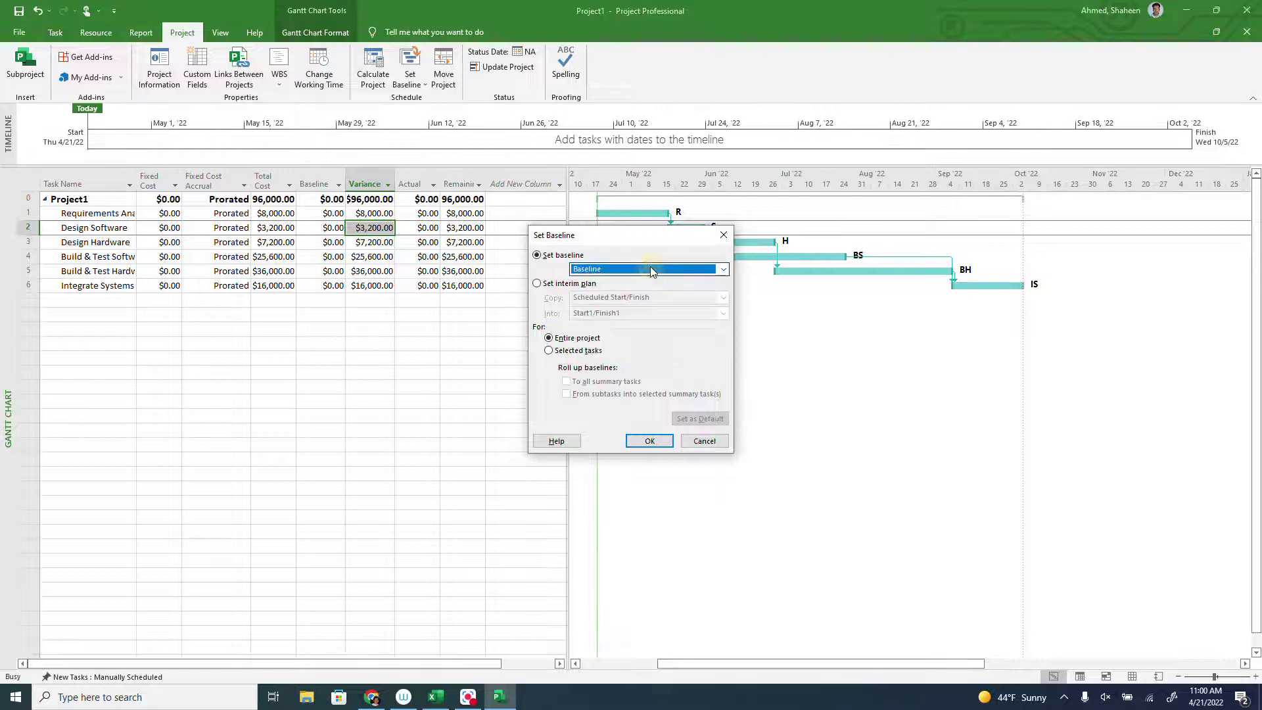
{"action": "left_click", "coordinate": [649, 440]}
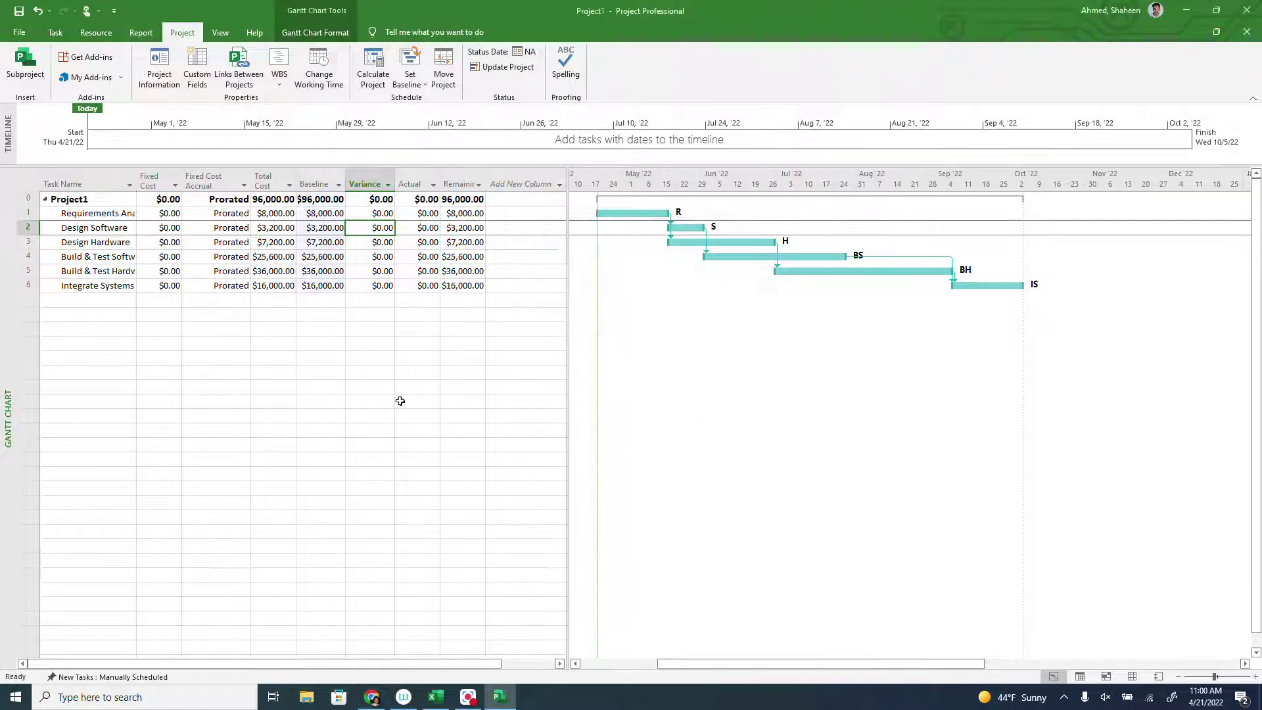
{"action": "double_click", "coordinate": [348, 174]}
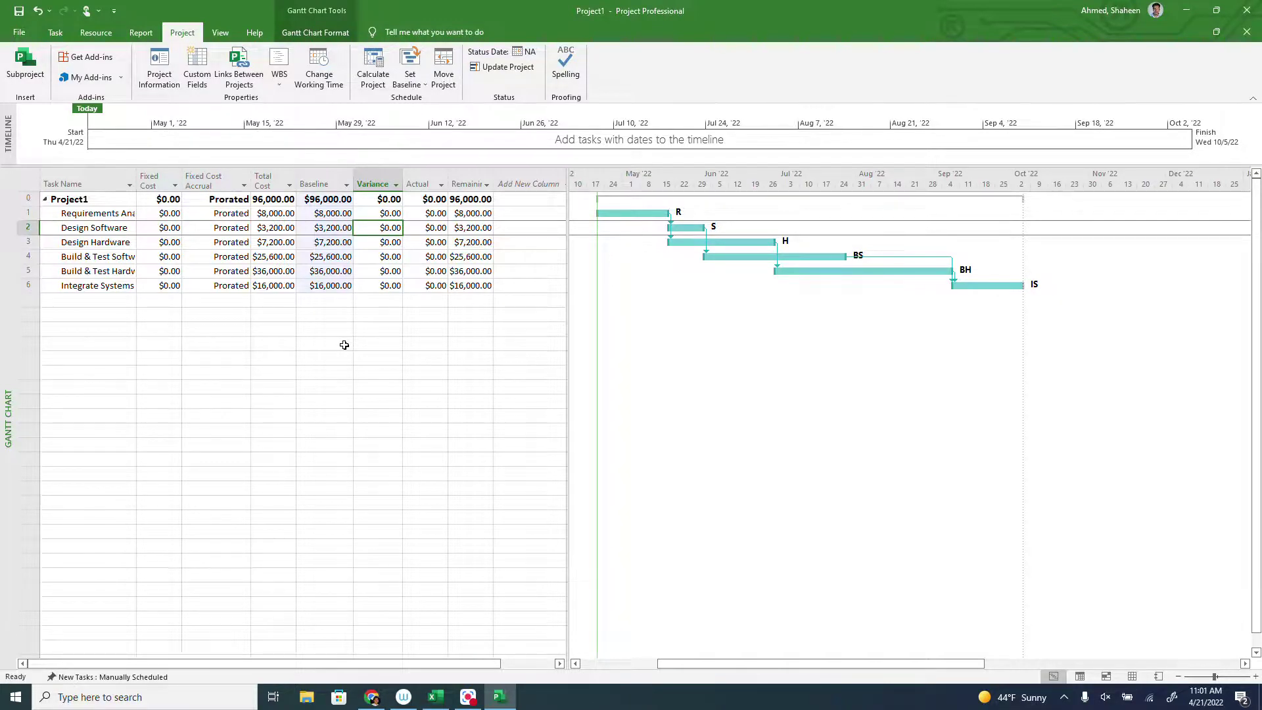
Set the project's current date to Monday 5/30/2022 in the project information.
{"action": "left_click", "coordinate": [158, 75]}
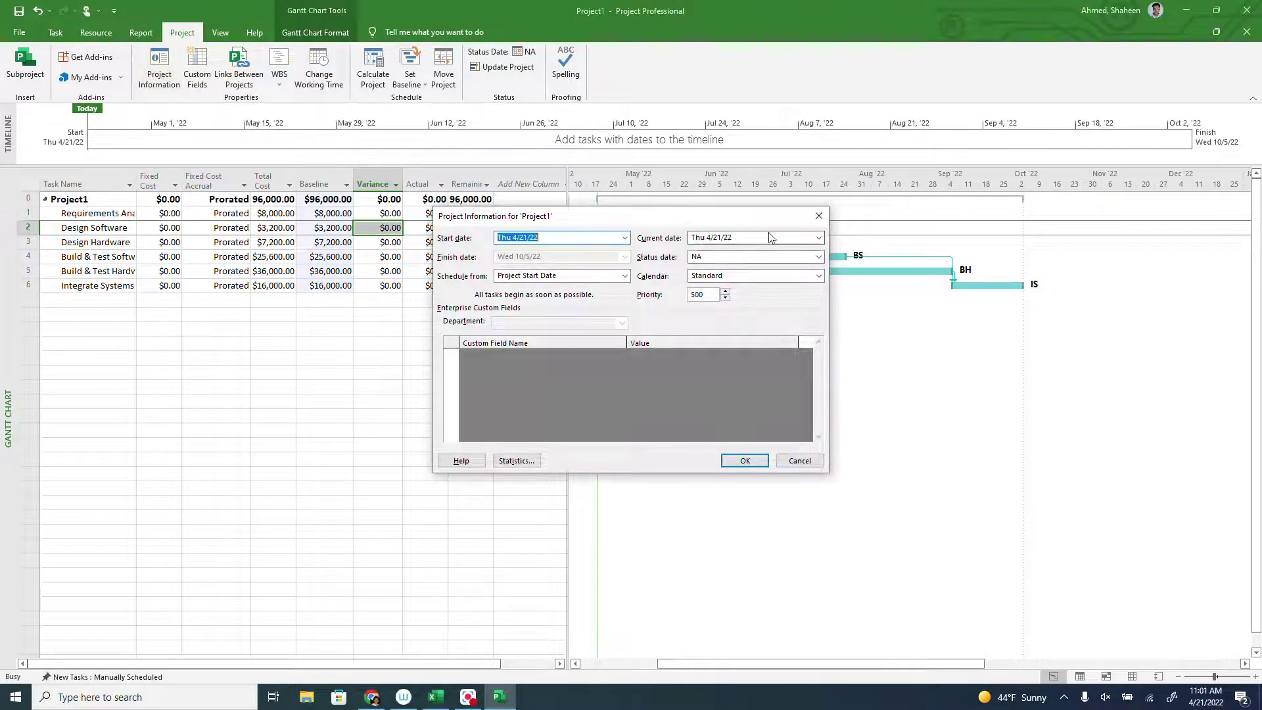
{"action": "left_click", "coordinate": [818, 238]}
{"action": "left_click", "coordinate": [816, 253]}
{"action": "left_click", "coordinate": [736, 309]}
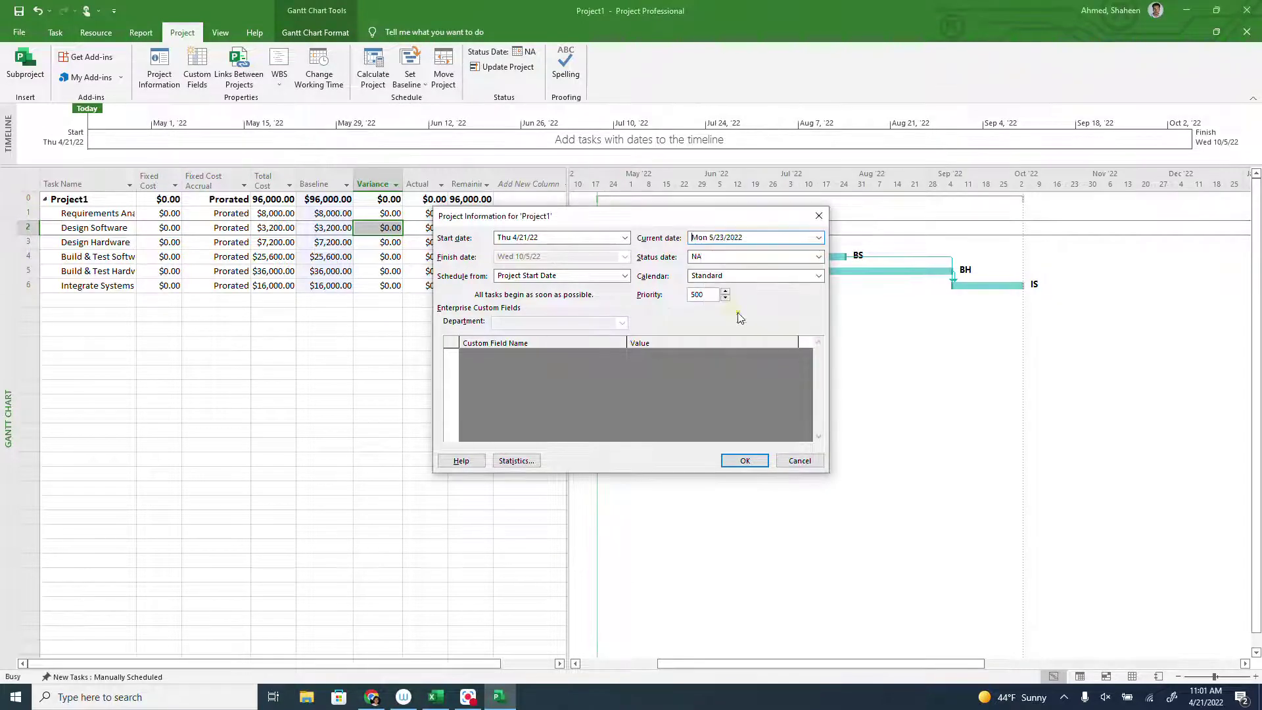
{"action": "left_click", "coordinate": [819, 242]}
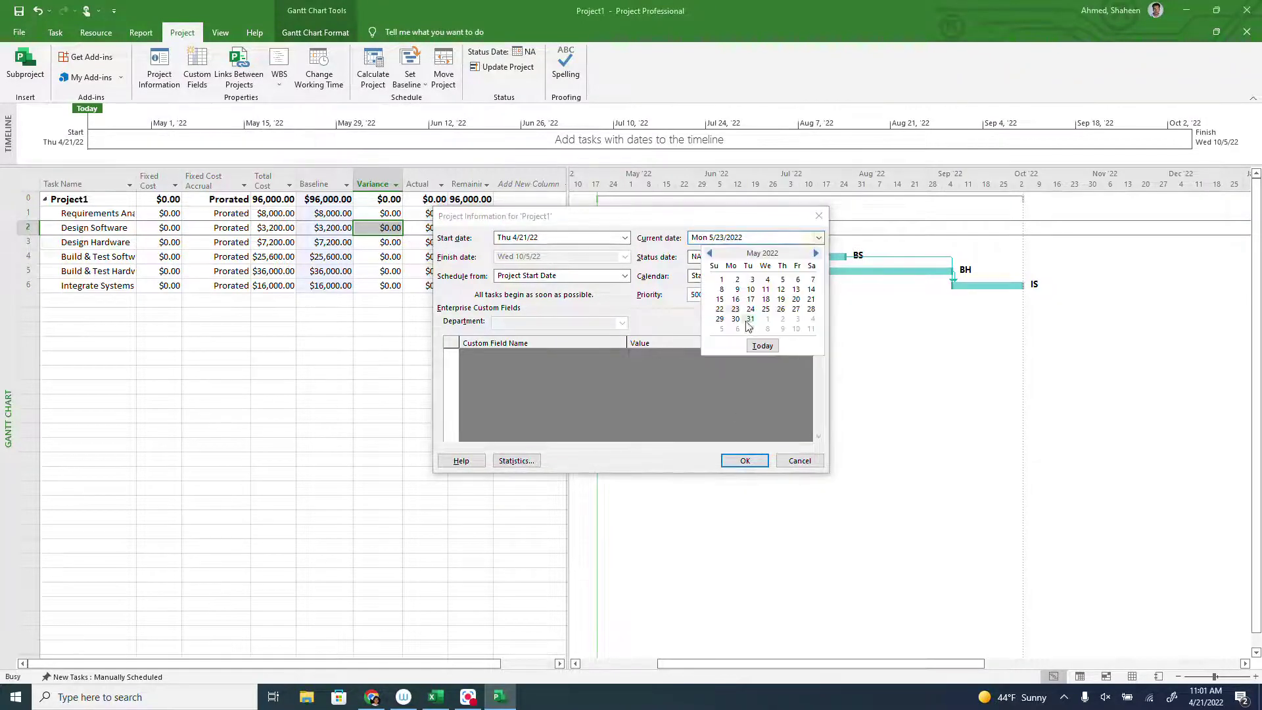
{"action": "left_click", "coordinate": [728, 322]}
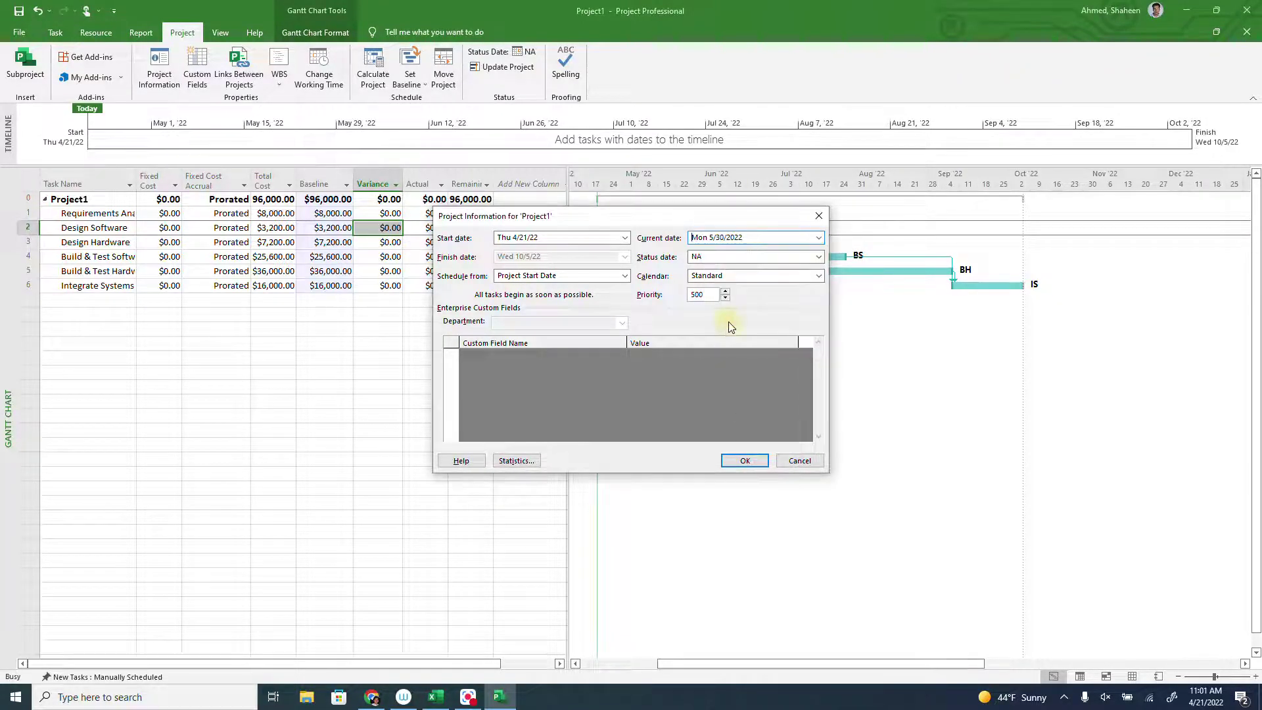
{"action": "left_click", "coordinate": [747, 461]}
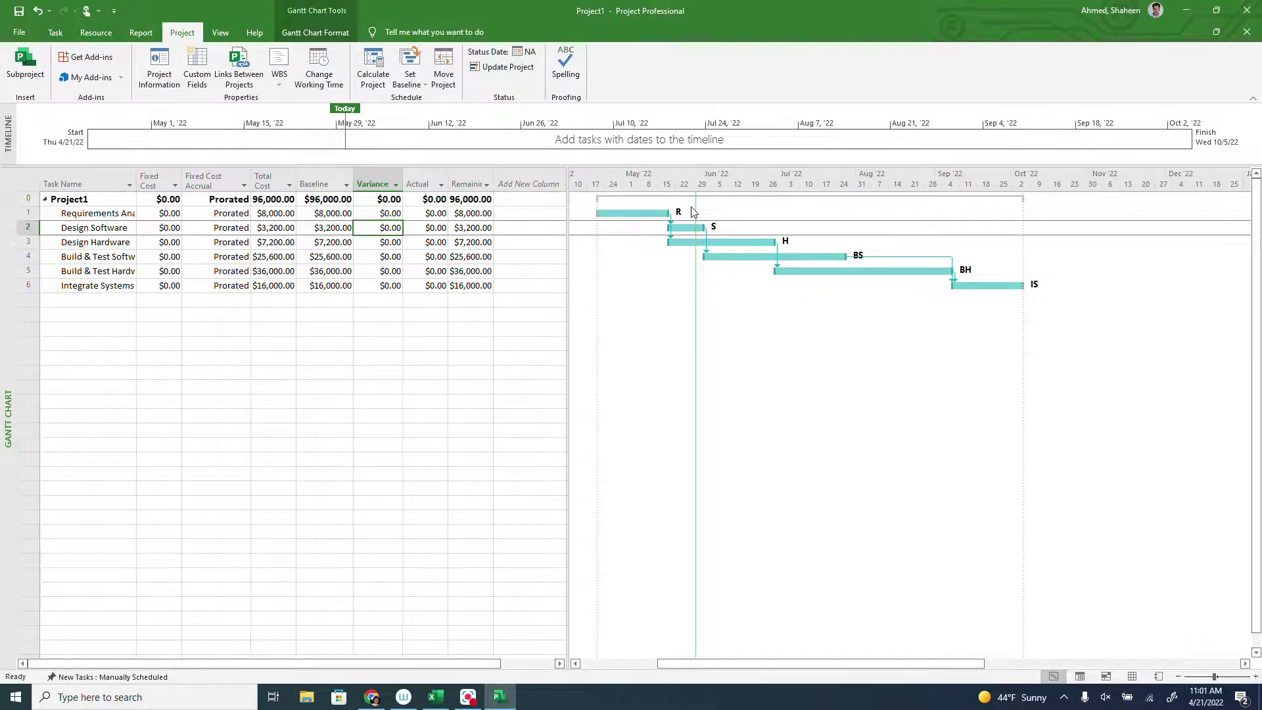
Replace the Cost table with the Earned Value table in the Gantt Chart view.
{"action": "left_click", "coordinate": [23, 186]}
{"action": "right_click", "coordinate": [22, 186]}
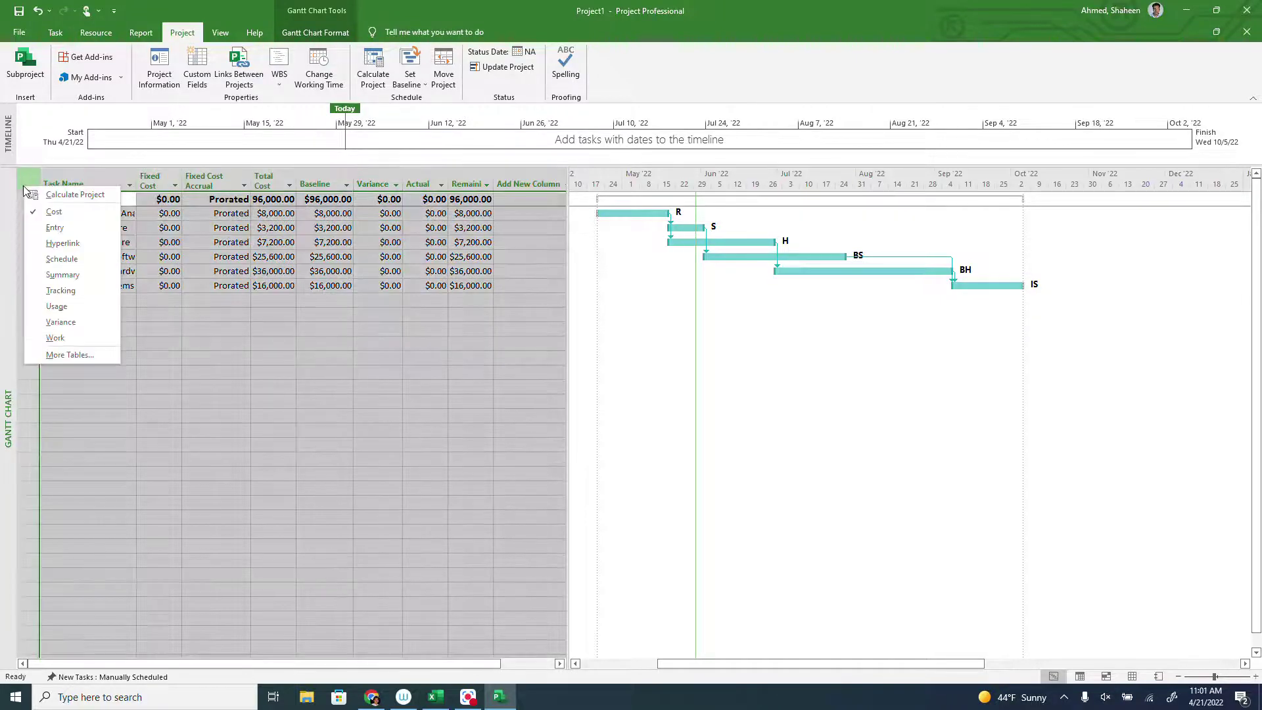
{"action": "left_click", "coordinate": [71, 355]}
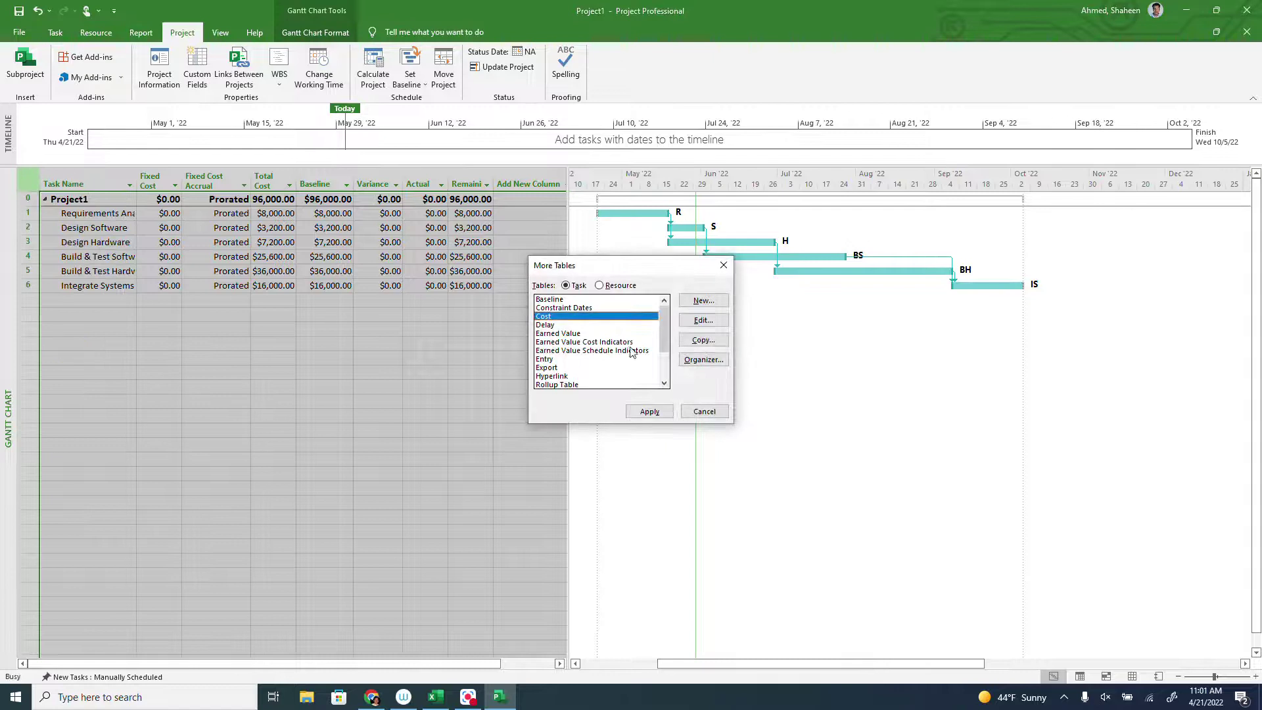
{"action": "left_click", "coordinate": [564, 334]}
{"action": "left_click", "coordinate": [650, 412]}
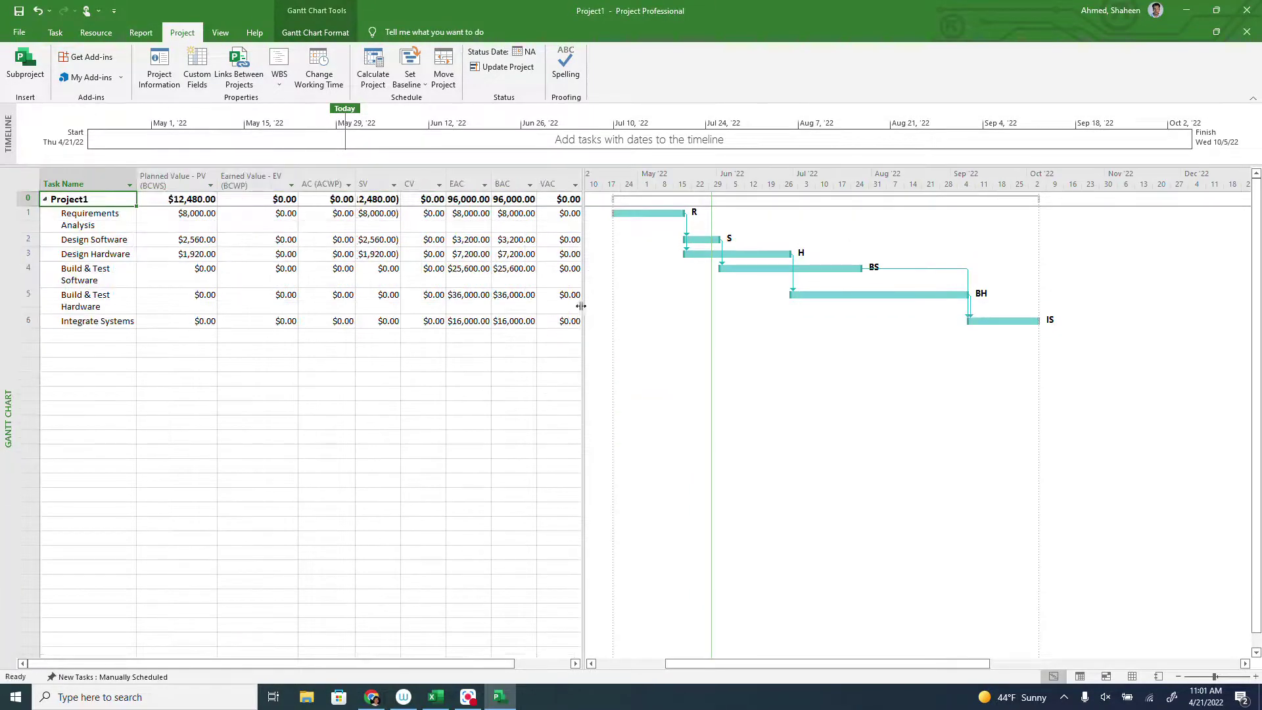
Enlarge the table area beside the Gantt bars and widen the SV and Task Name columns to fit their contents.
{"action": "left_click_drag", "start_coordinate": [584, 306], "coordinate": [706, 309]}
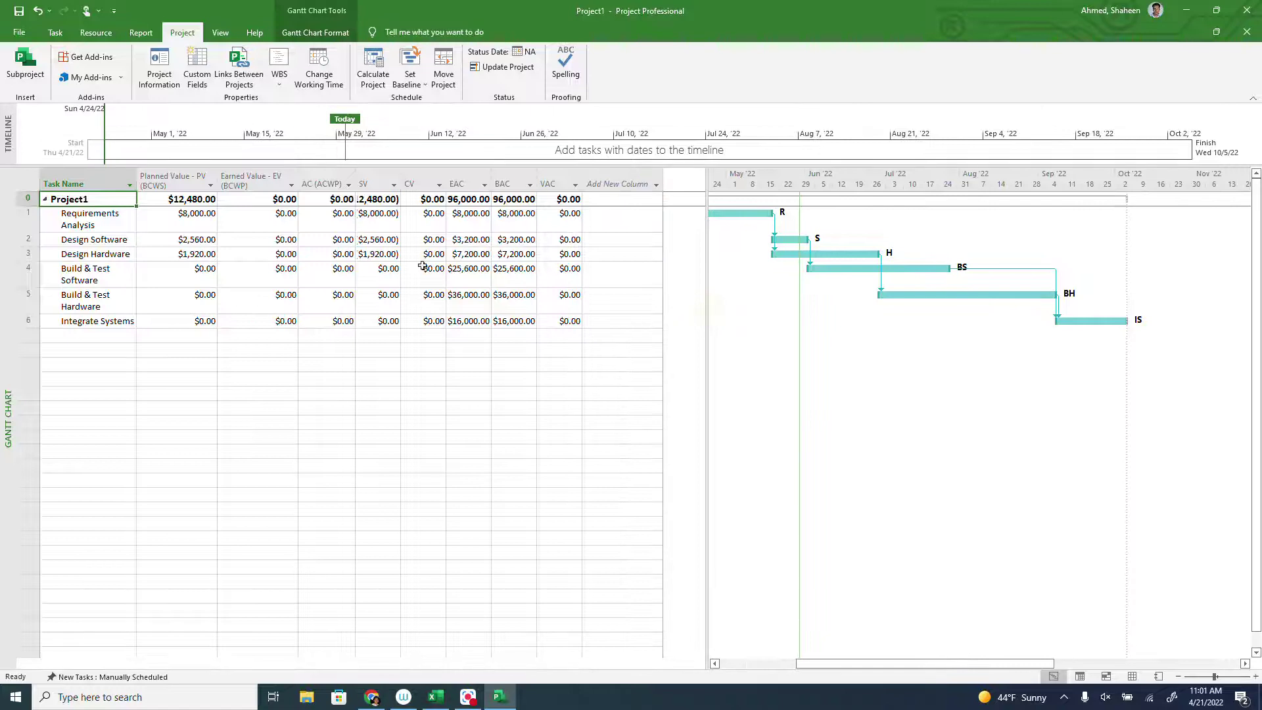
{"action": "left_click_drag", "start_coordinate": [400, 184], "coordinate": [420, 185]}
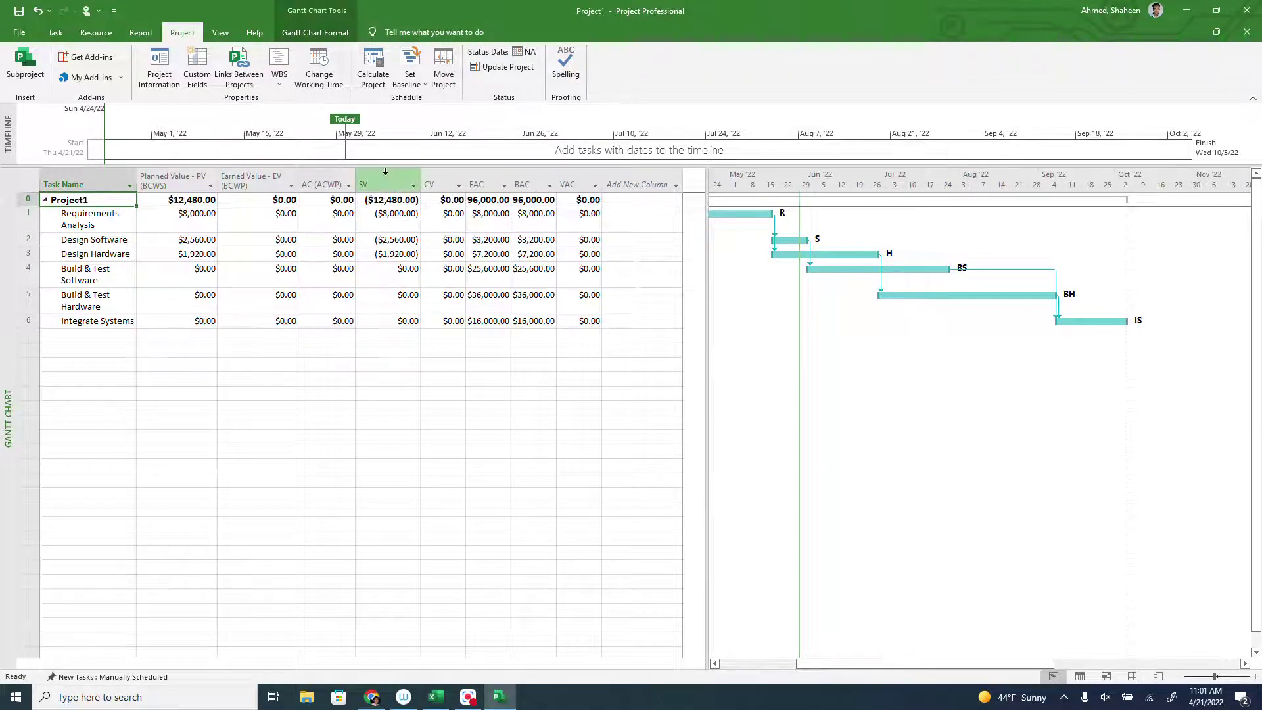
{"action": "left_click_drag", "start_coordinate": [21, 219], "coordinate": [14, 254]}
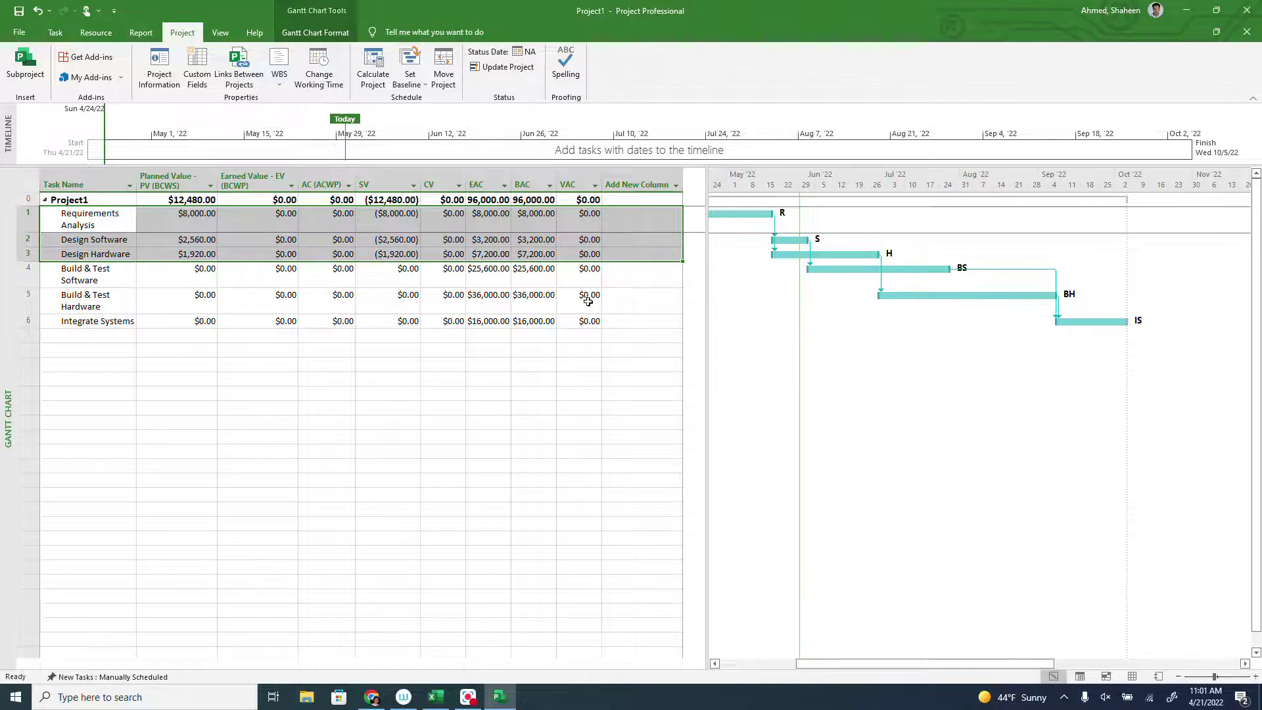
{"action": "left_click", "coordinate": [615, 300]}
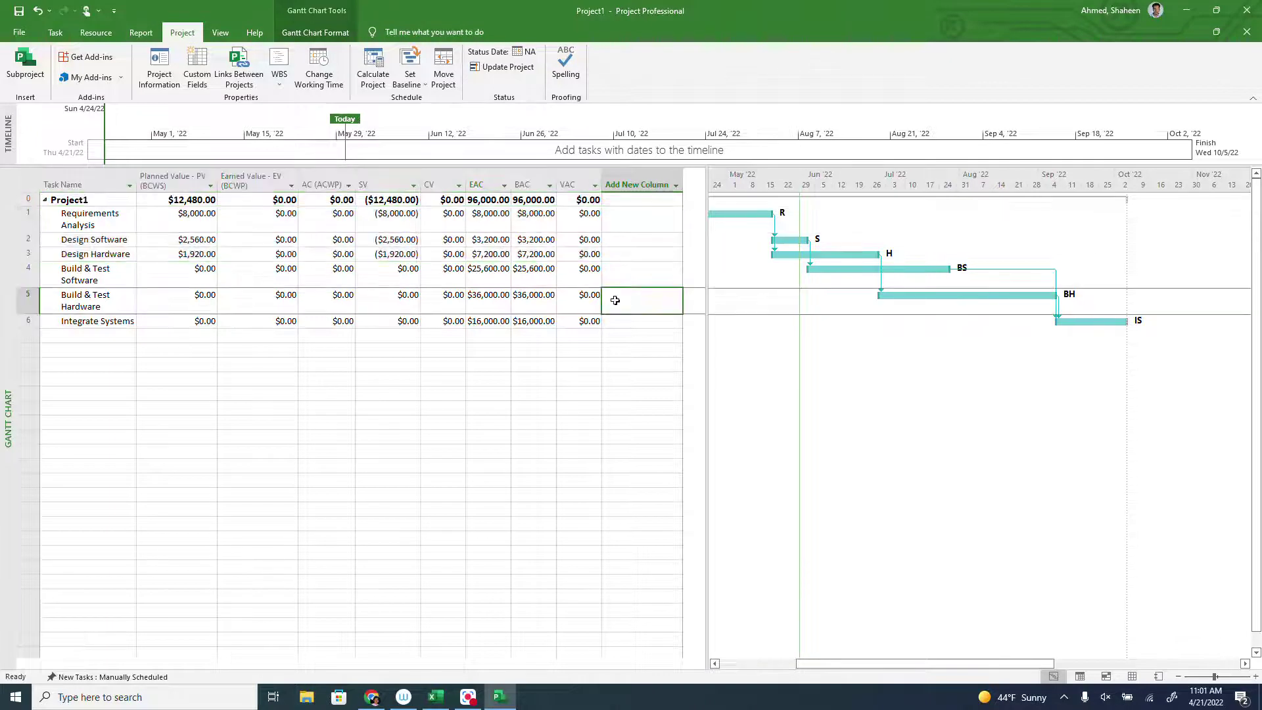
{"action": "left_click", "coordinate": [743, 211]}
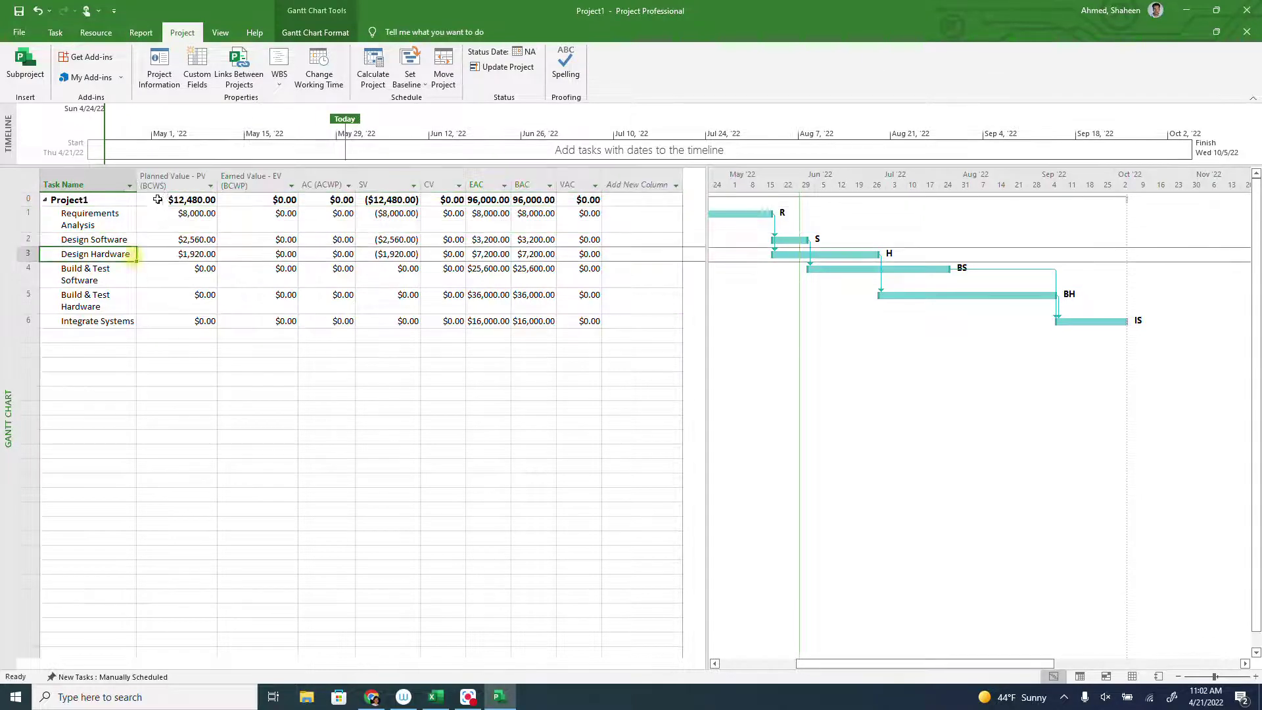
{"action": "left_click", "coordinate": [140, 179]}
{"action": "double_click", "coordinate": [140, 179]}
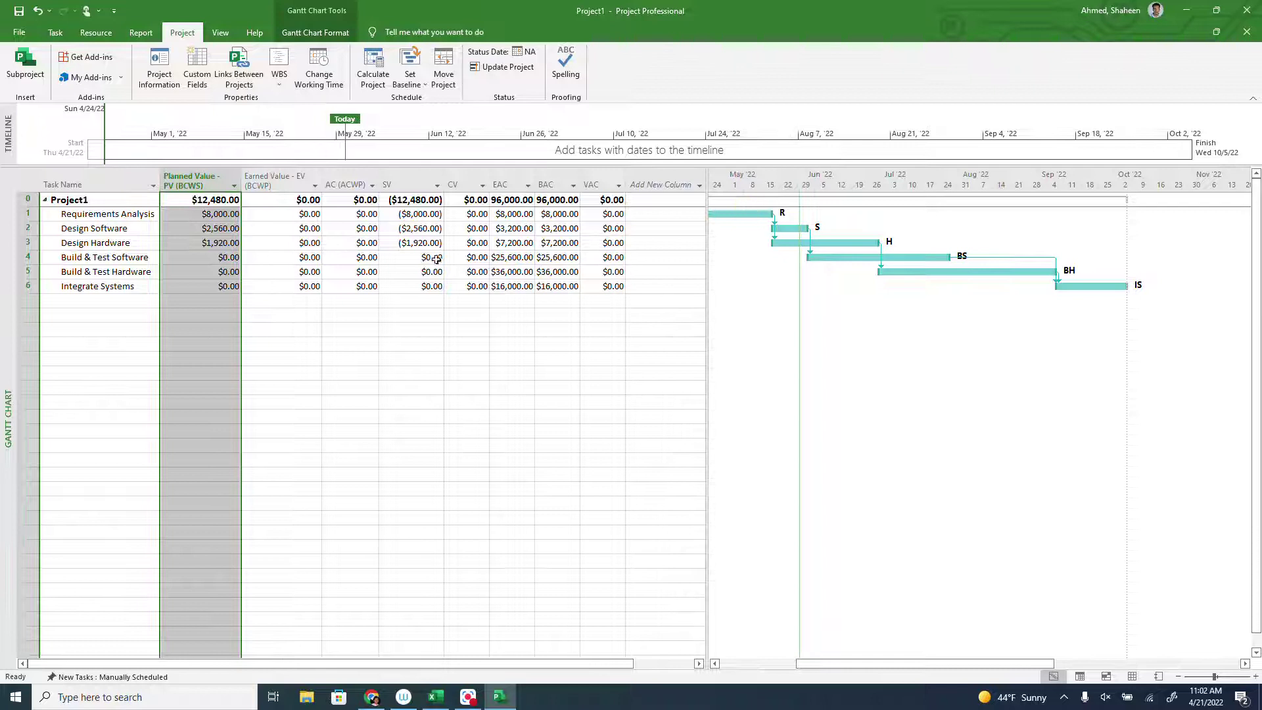
Add a % Complete column after the VAC column of the Earned Value table.
{"action": "left_click", "coordinate": [659, 184]}
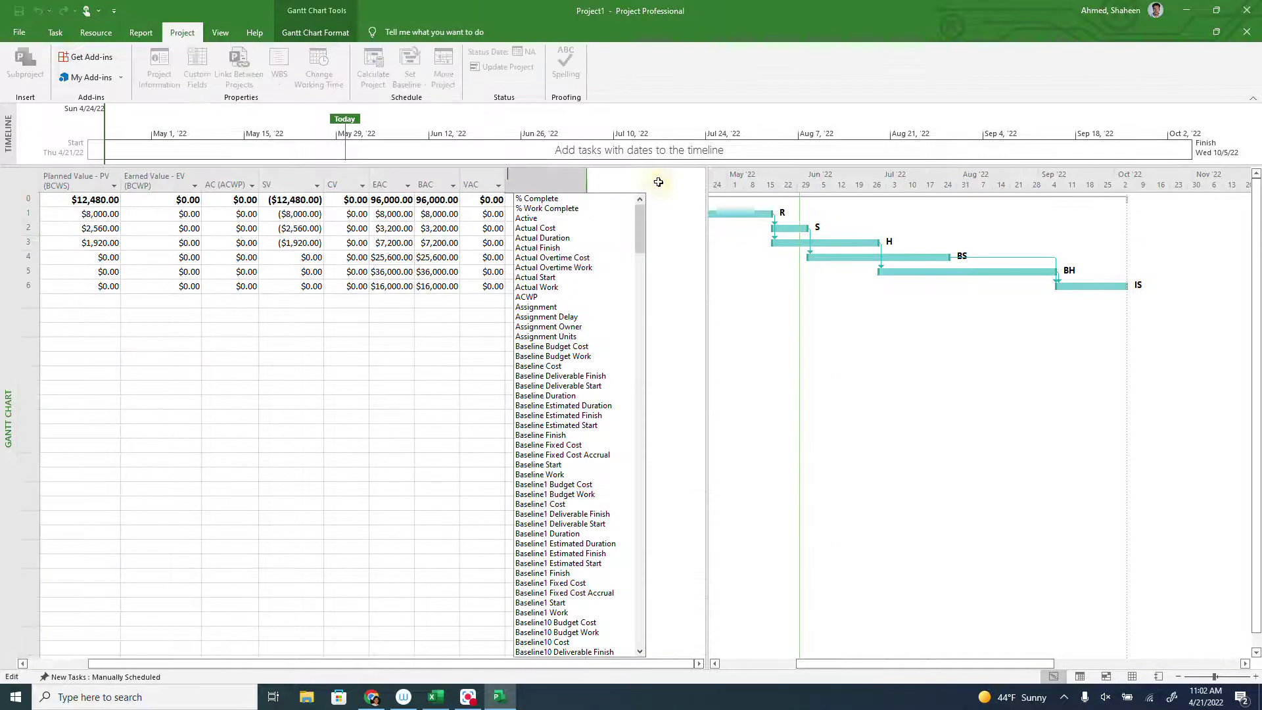
{"action": "left_click", "coordinate": [548, 198]}
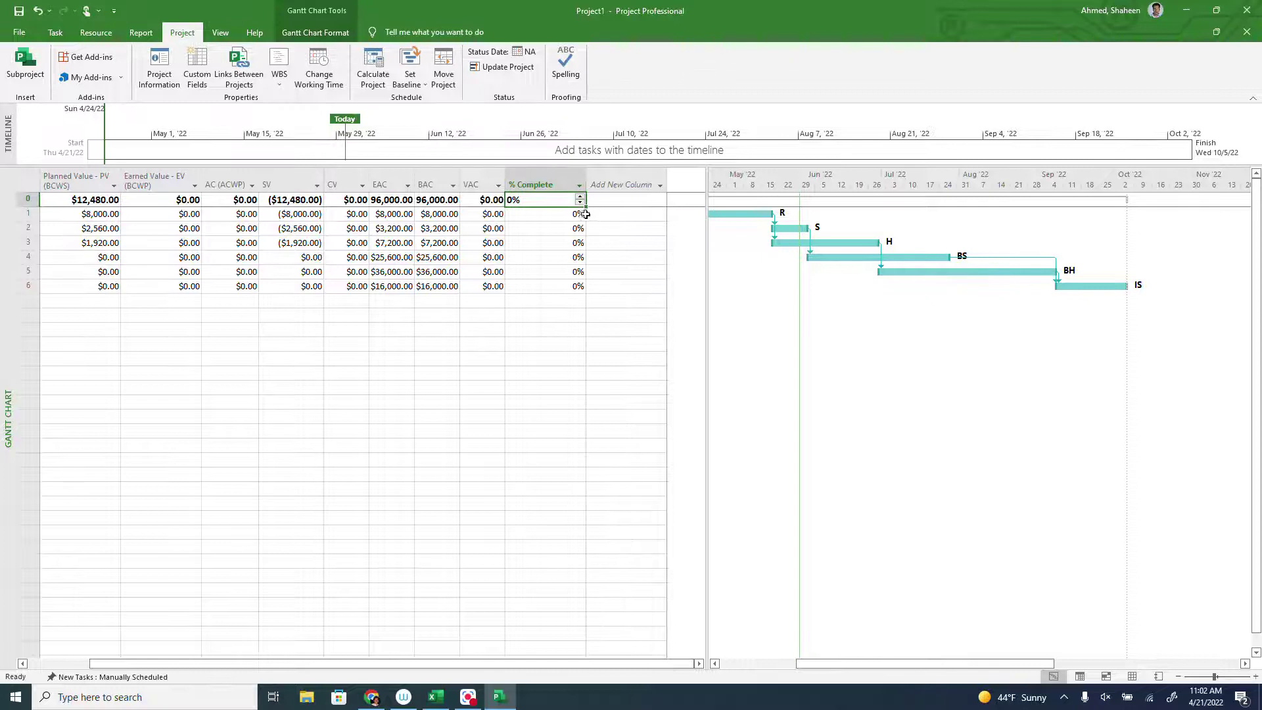
Set the % Complete of task 1 to 100% and of tasks 2 and 3 to 10% each.
{"action": "left_click", "coordinate": [563, 214]}
{"action": "type", "text": "10"}
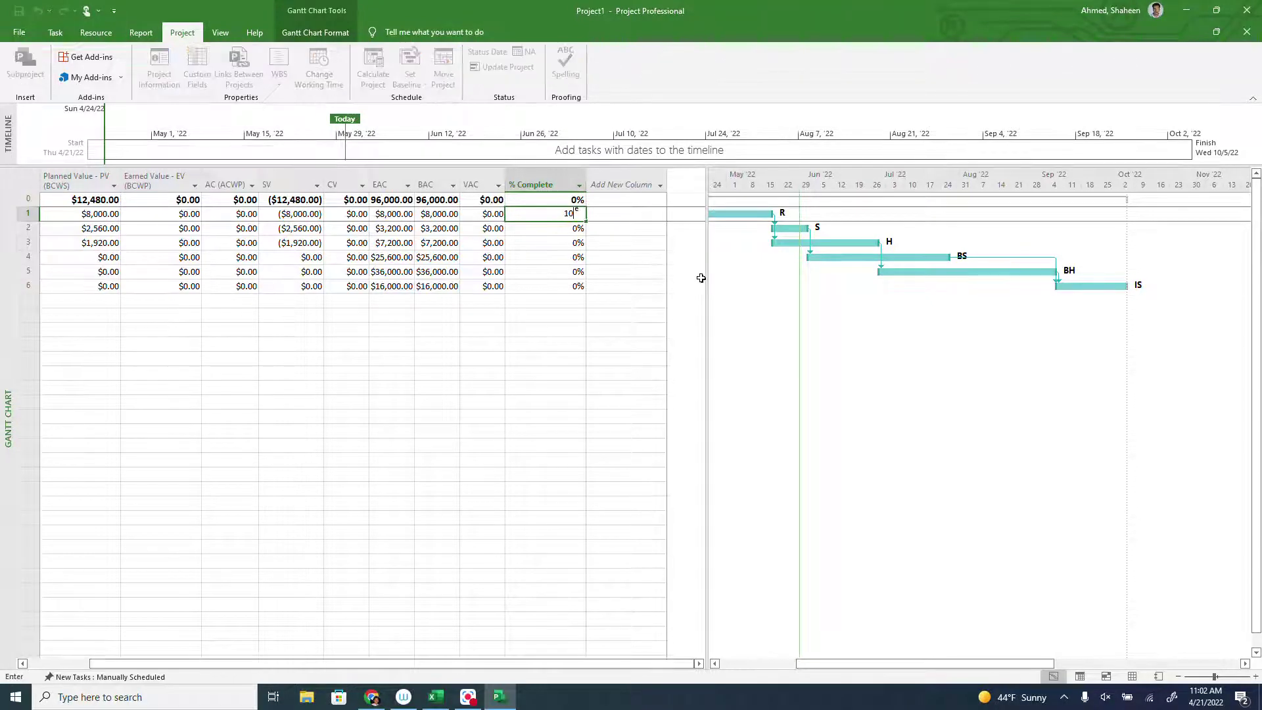
{"action": "type", "text": "0"}
{"action": "key", "text": "Return"}
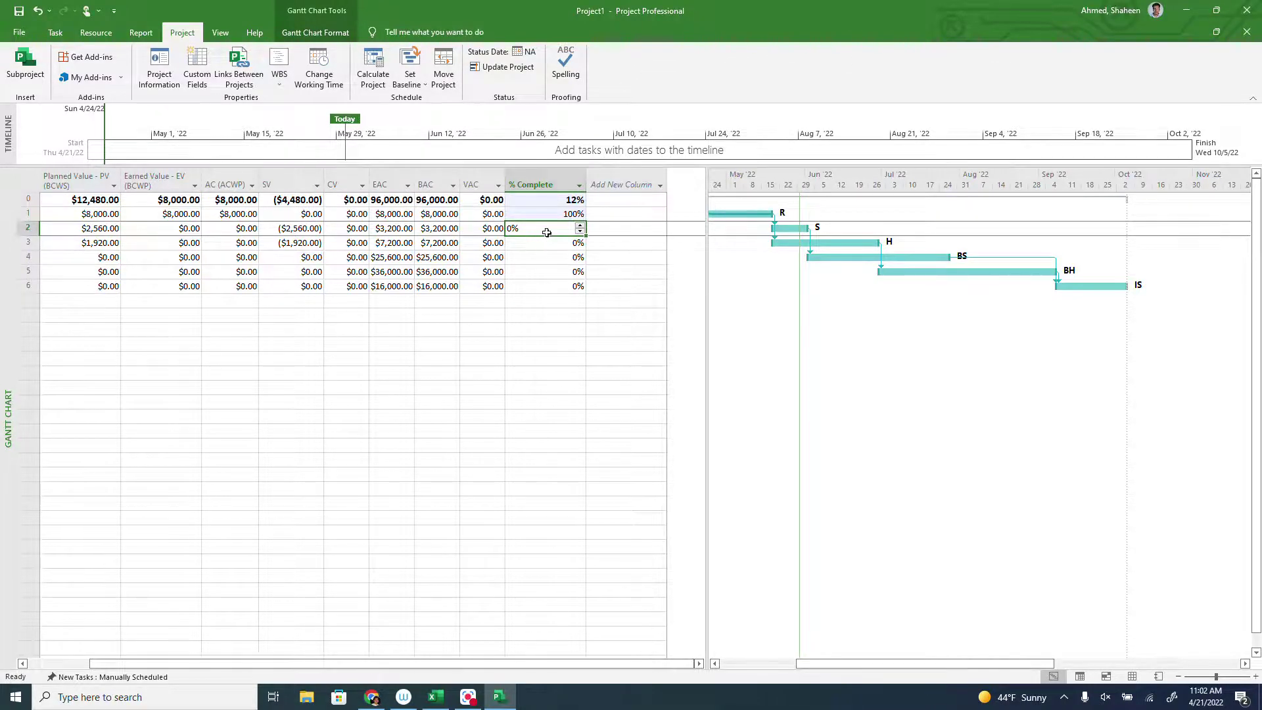
{"action": "type", "text": "10"}
{"action": "key", "text": "Return"}
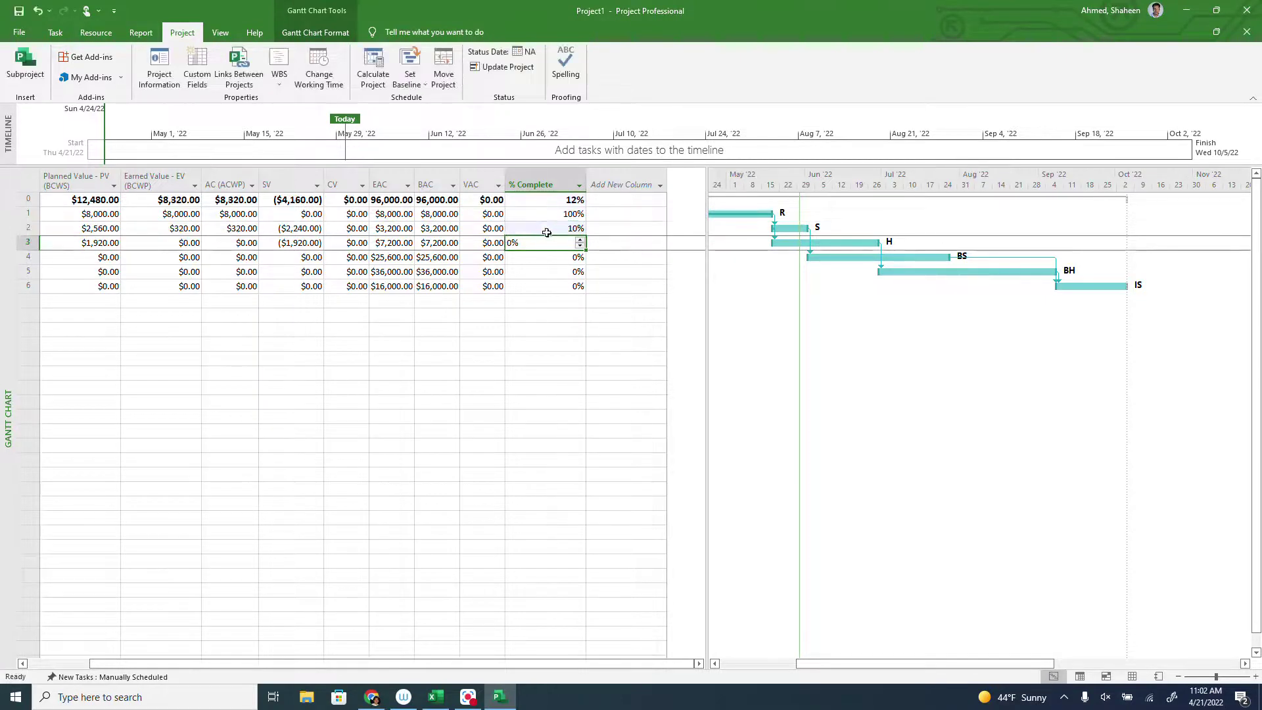
{"action": "type", "text": "10"}
{"action": "key", "text": "Return"}
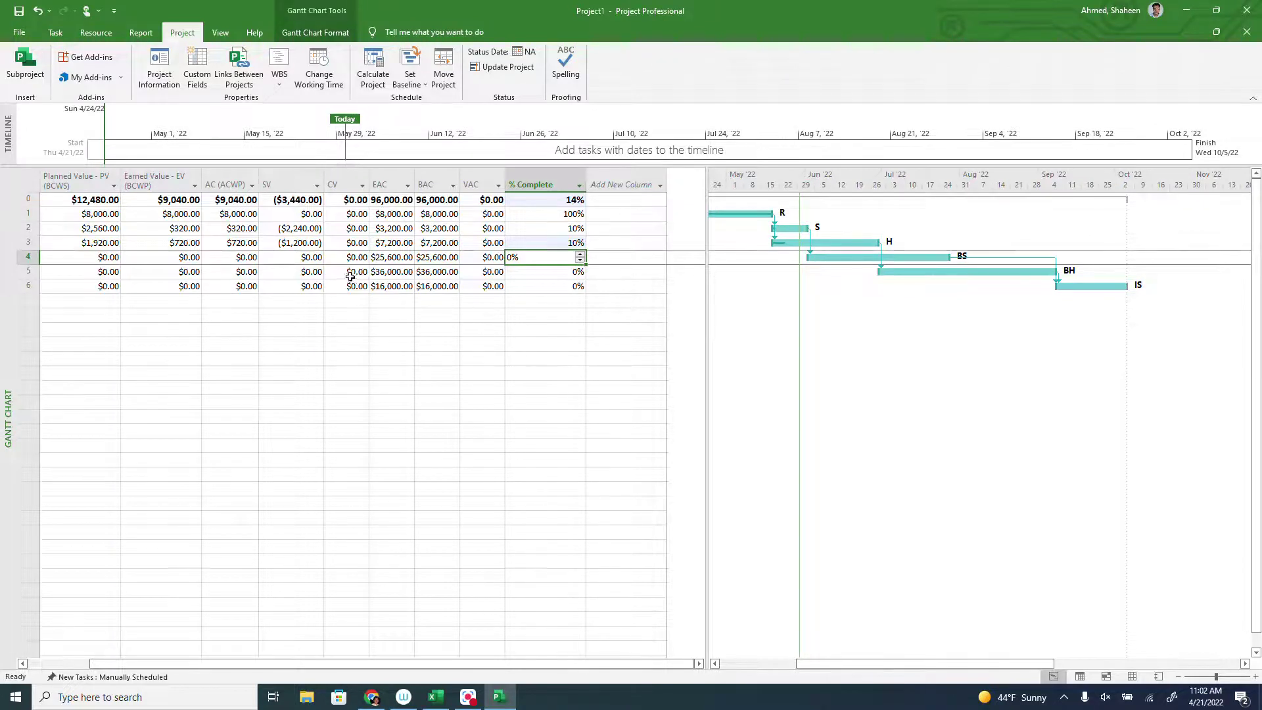
Examine the earned value figures of tasks 1 to 3 and the SV, CV, EAC, BAC and VAC columns.
{"action": "left_click", "coordinate": [26, 213]}
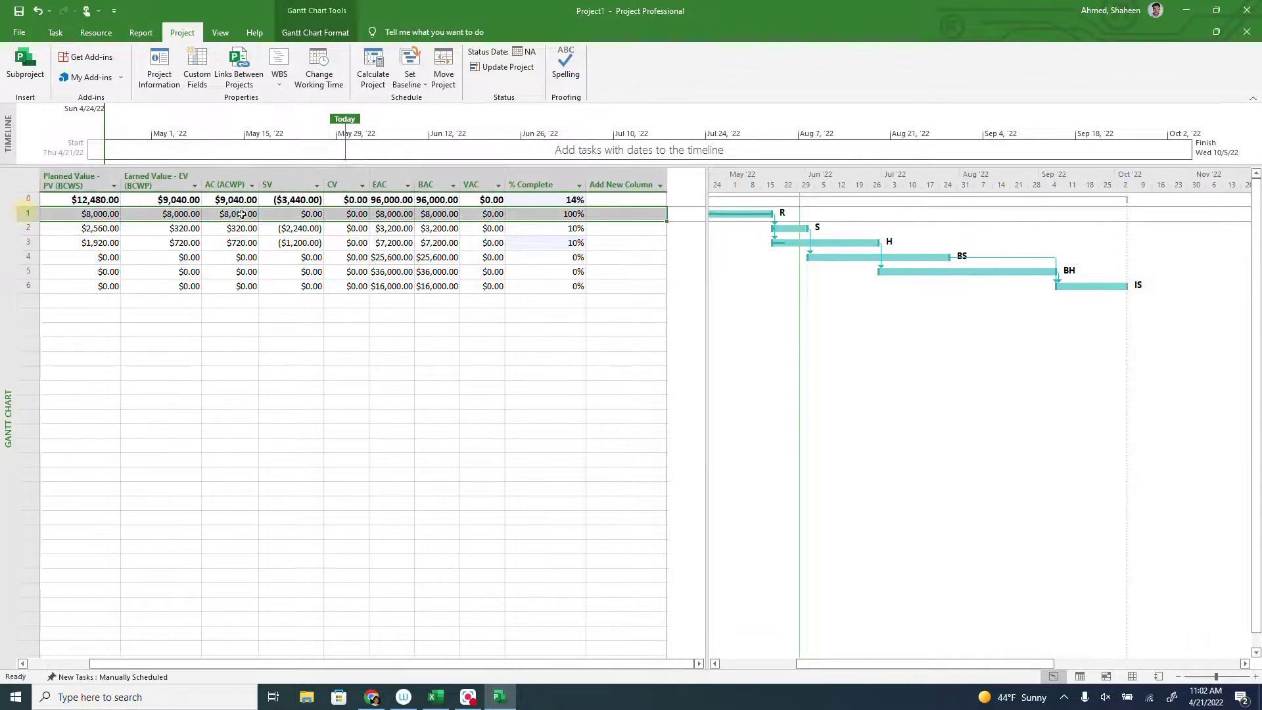
{"action": "left_click", "coordinate": [300, 214]}
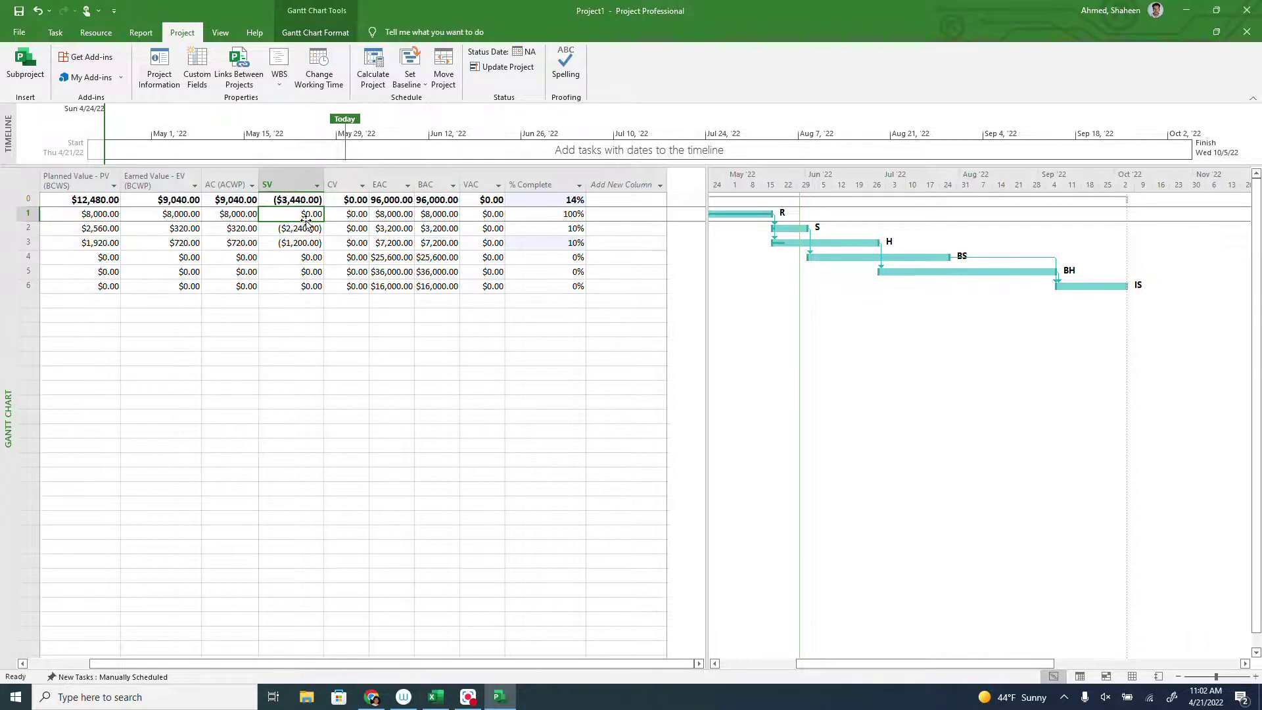
{"action": "left_click_drag", "start_coordinate": [26, 228], "coordinate": [24, 245]}
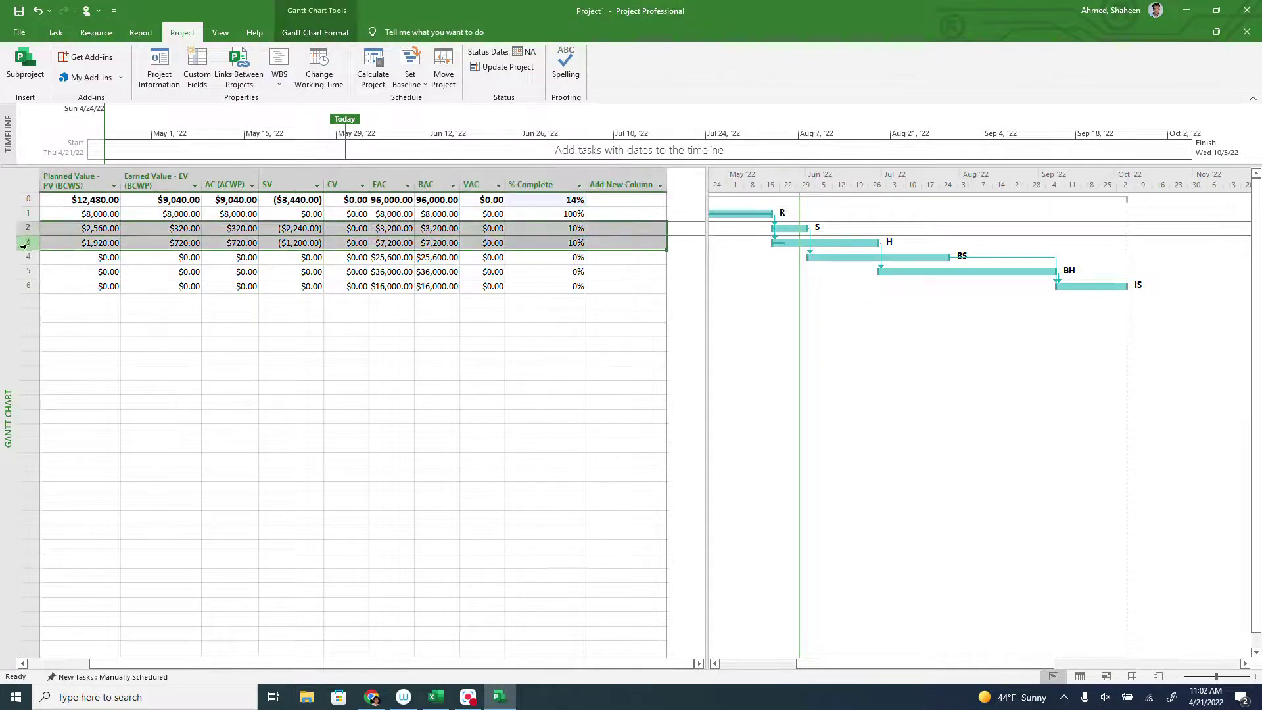
{"action": "left_click", "coordinate": [299, 228]}
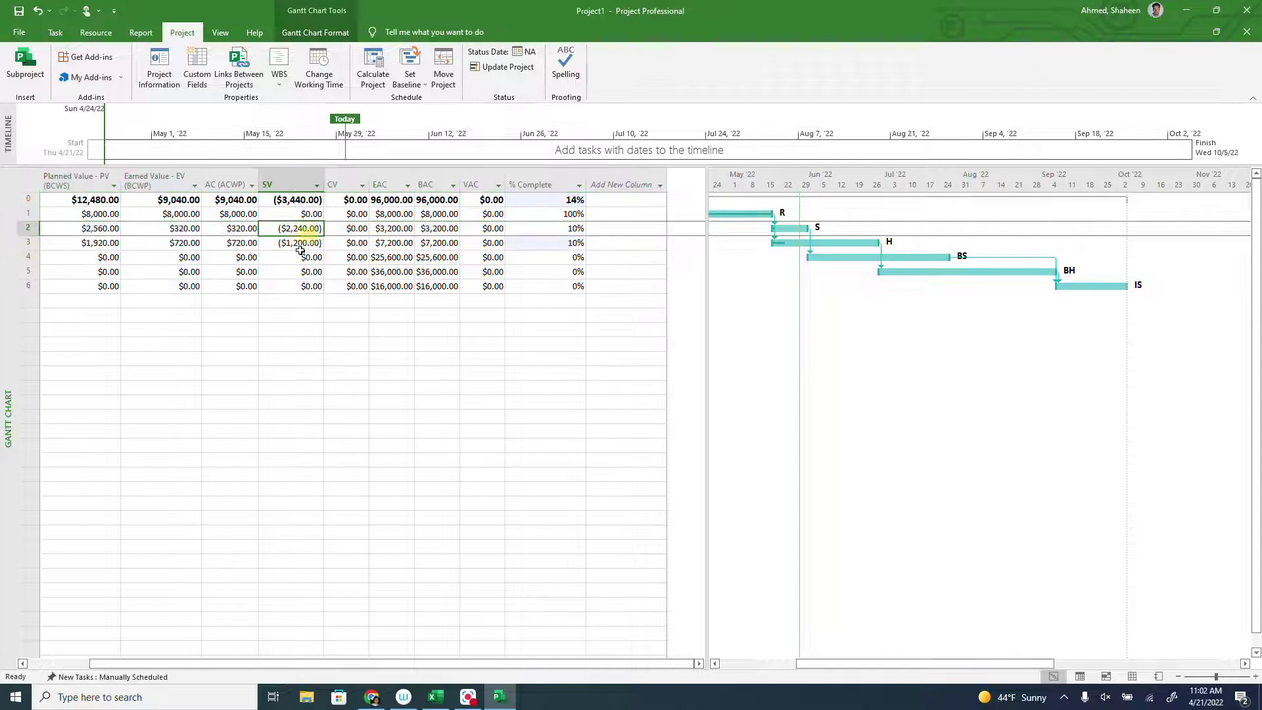
{"action": "left_click", "coordinate": [297, 182]}
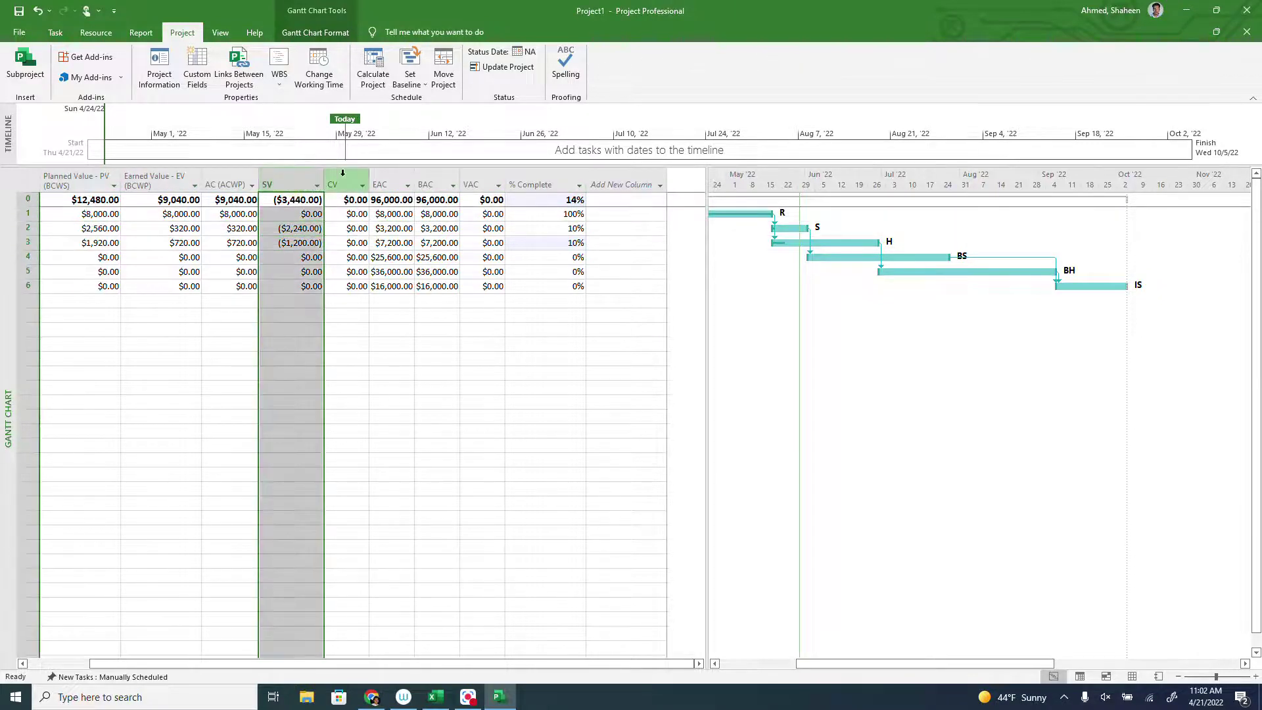
{"action": "left_click", "coordinate": [342, 173]}
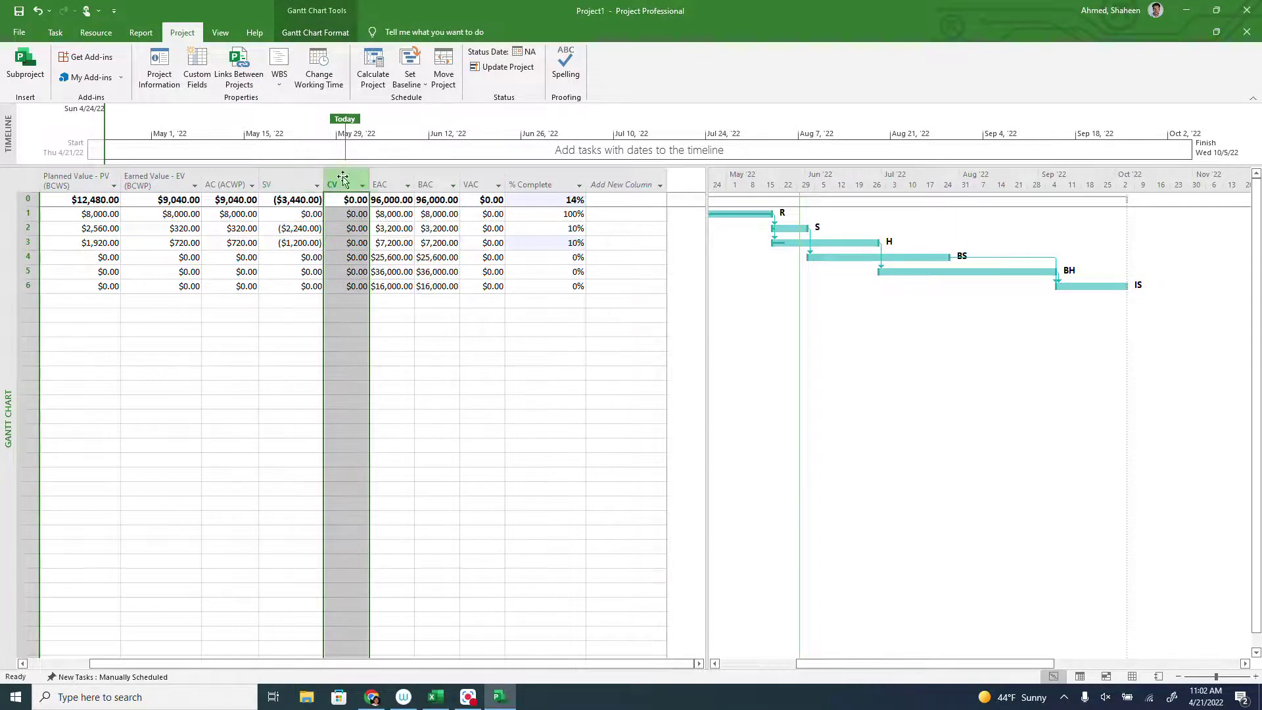
{"action": "left_click", "coordinate": [381, 181]}
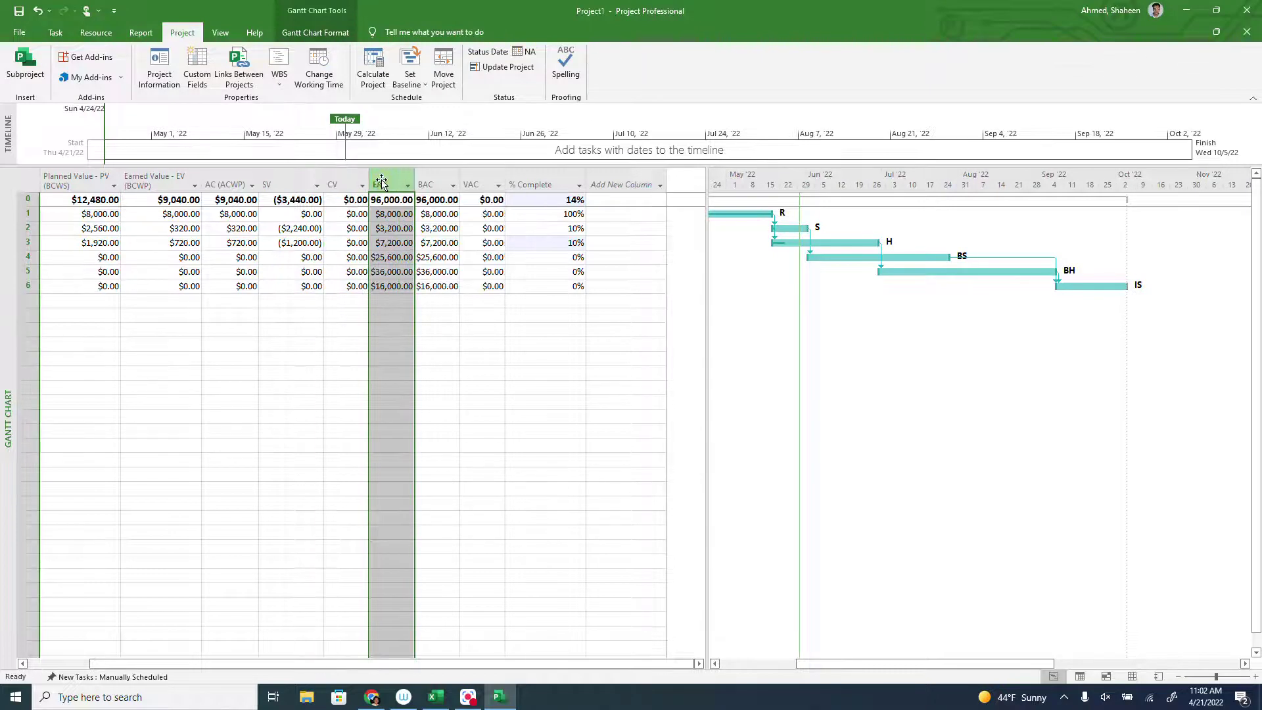
{"action": "left_click", "coordinate": [435, 178]}
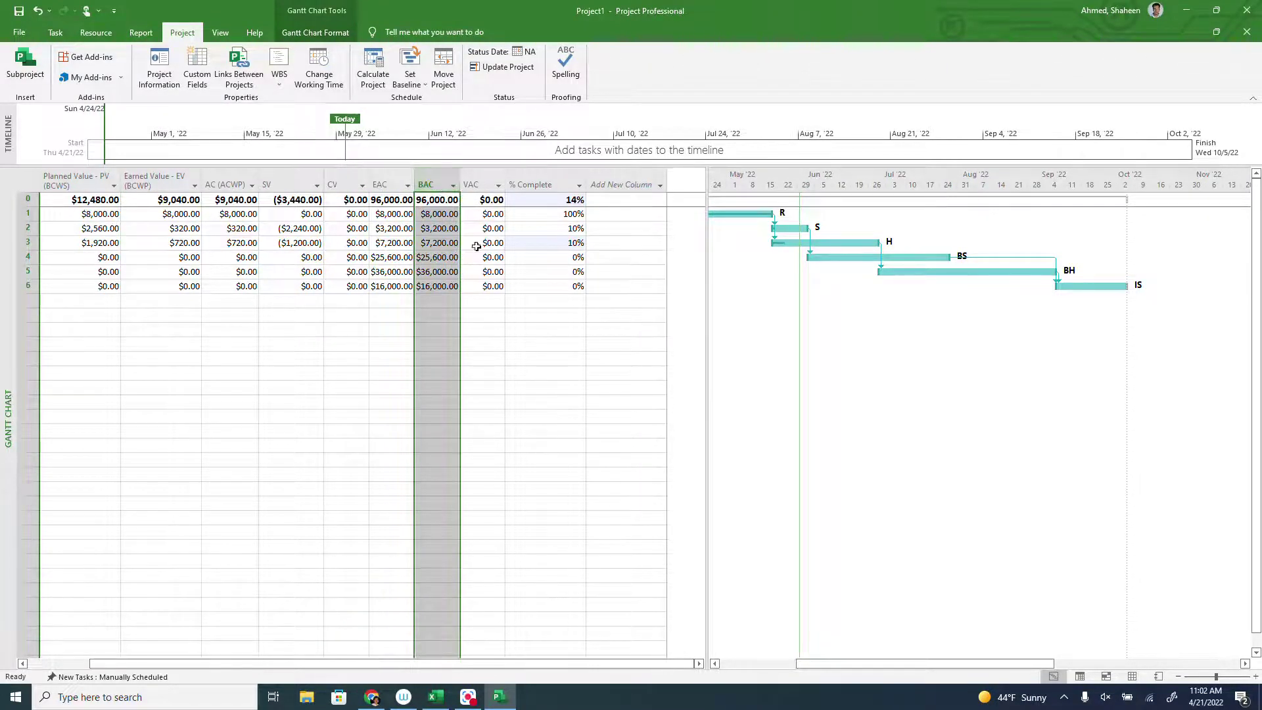
{"action": "left_click", "coordinate": [485, 184]}
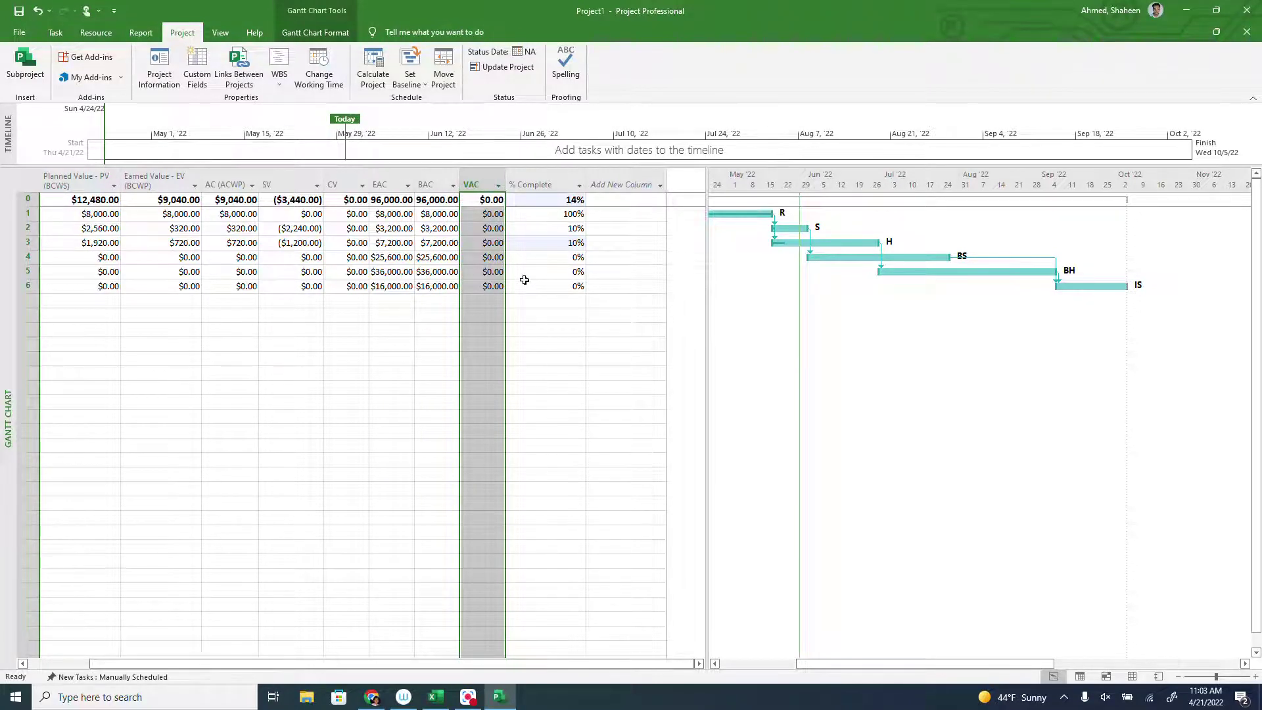
Add SPI and CPI columns after the % Complete column of the Earned Value table.
{"action": "left_click", "coordinate": [620, 183]}
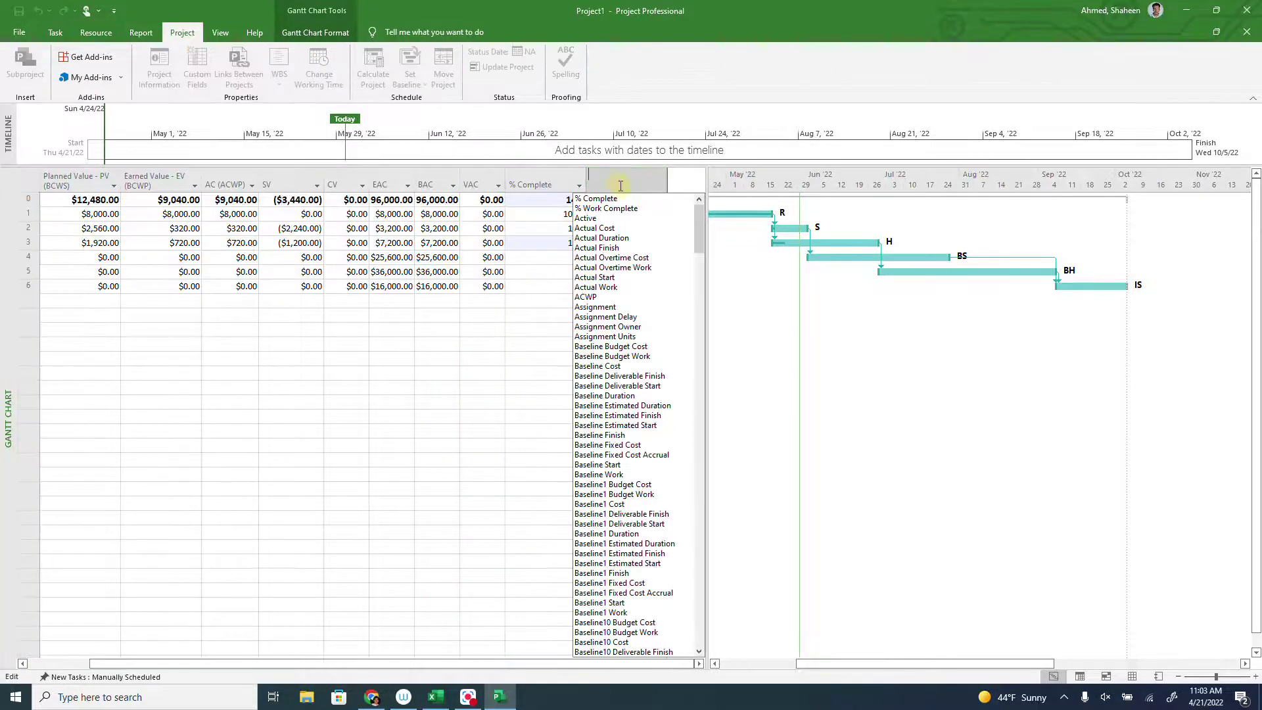
{"action": "type", "text": "c"}
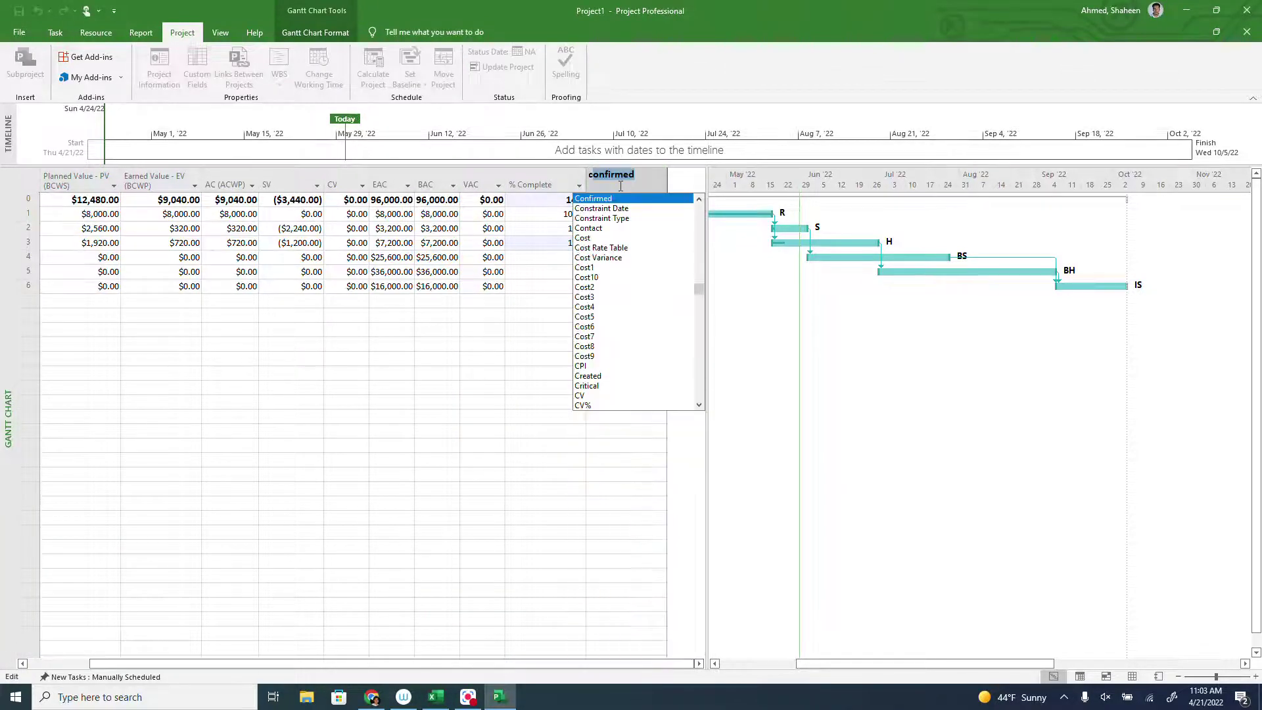
{"action": "type", "text": "s"}
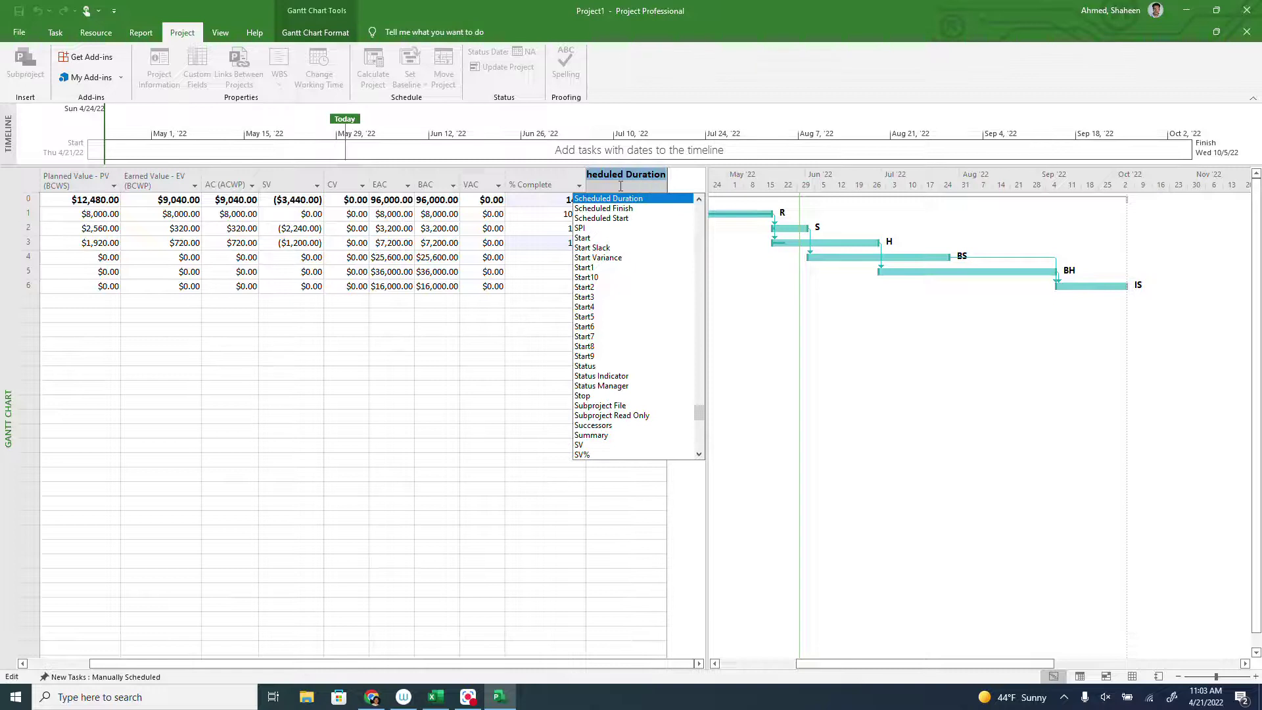
{"action": "key", "text": "BackSpace"}
{"action": "type", "text": "spl"}
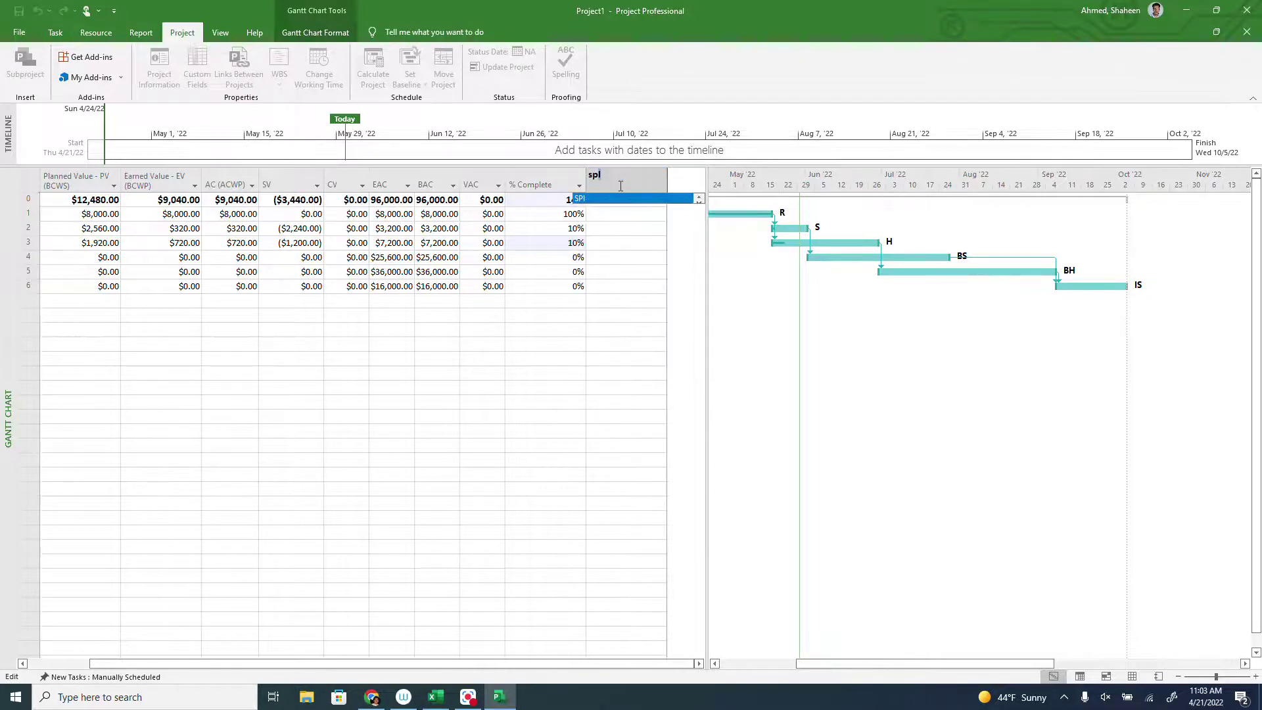
{"action": "key", "text": "Return"}
{"action": "left_click", "coordinate": [684, 175]}
{"action": "type", "text": "cpi"}
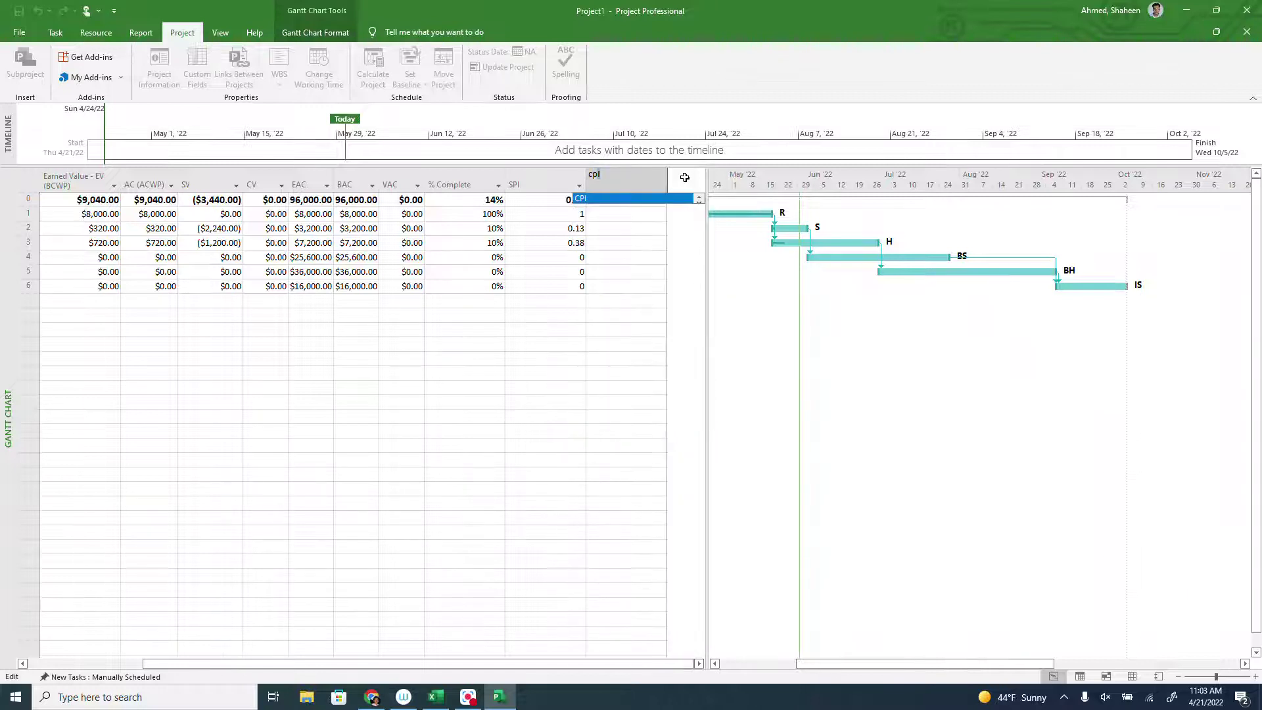
{"action": "key", "text": "Return"}
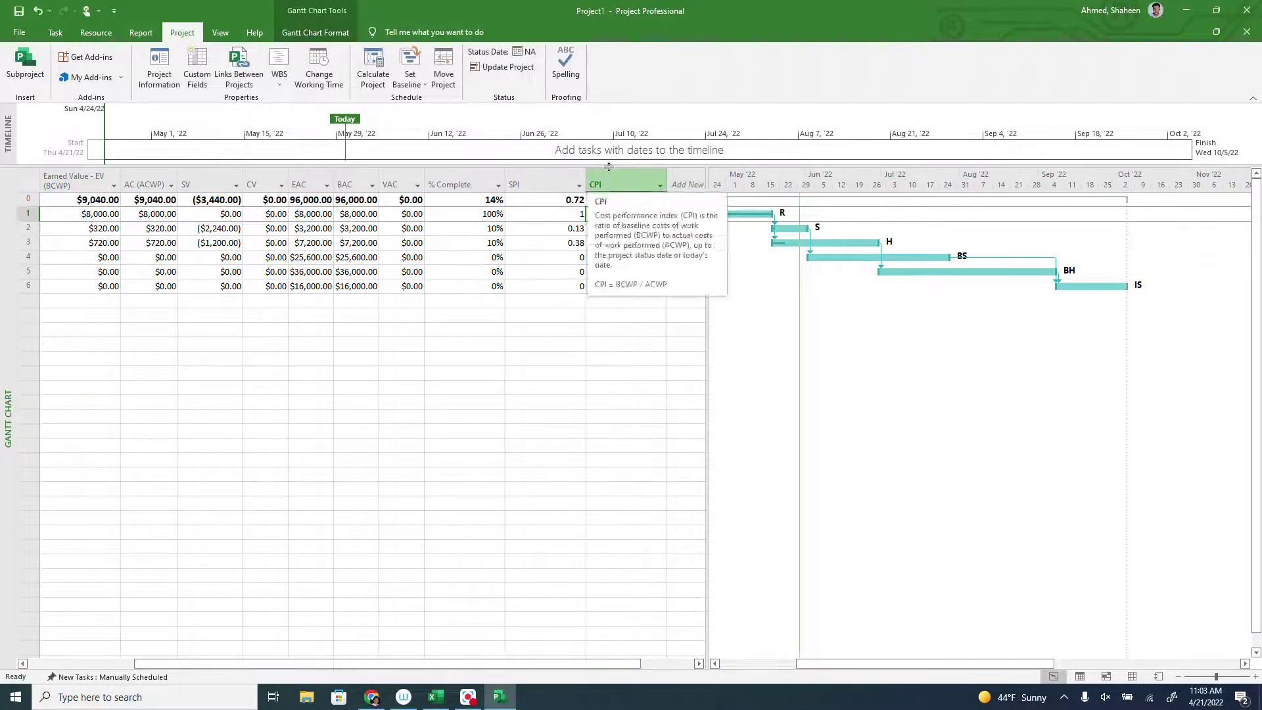
Move the SPI column directly after SV and the CPI column directly after CV, fitting both widths to their contents.
{"action": "left_click", "coordinate": [552, 185]}
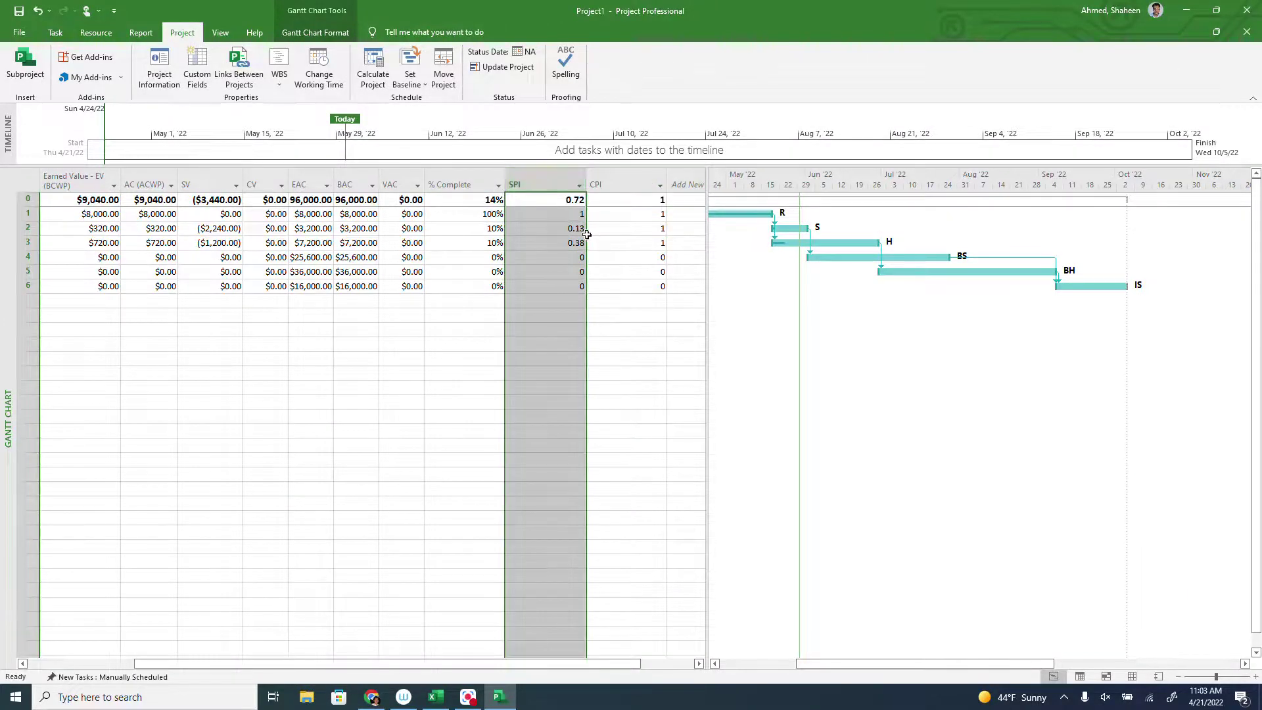
{"action": "left_click_drag", "start_coordinate": [585, 237], "coordinate": [243, 201]}
{"action": "left_click", "coordinate": [625, 184]}
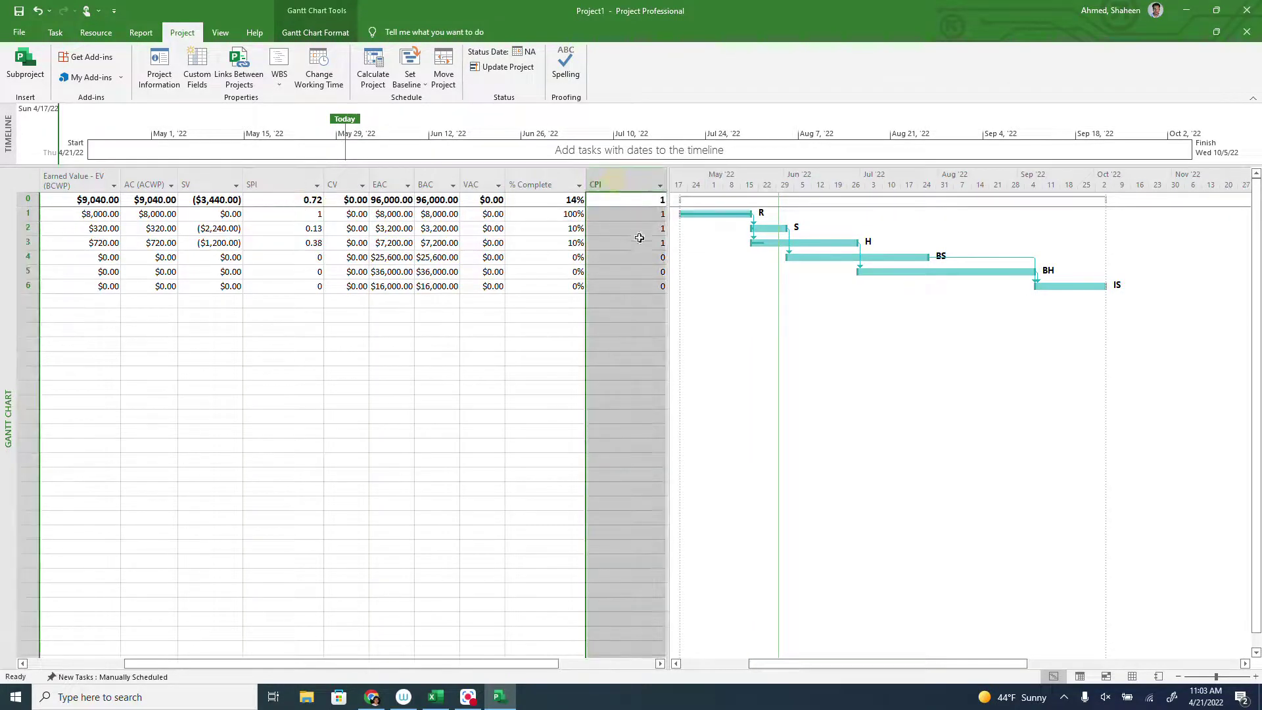
{"action": "left_click_drag", "start_coordinate": [666, 243], "coordinate": [373, 207]}
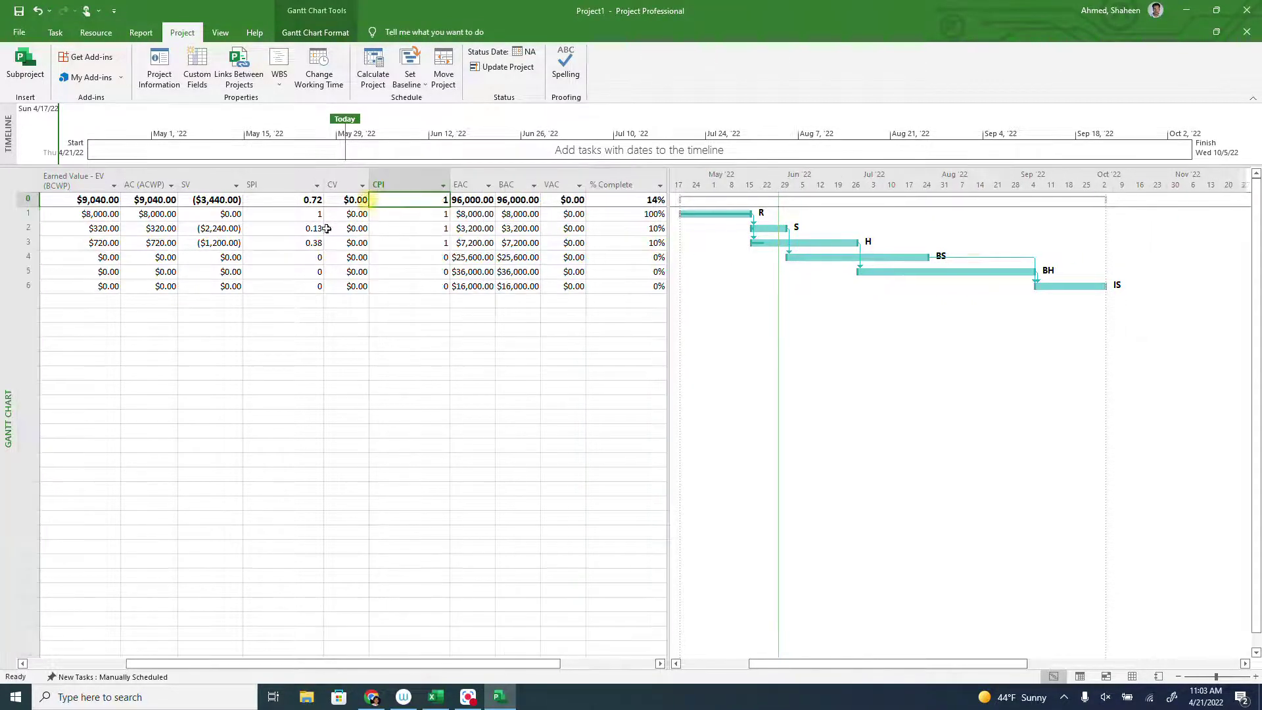
{"action": "double_click", "coordinate": [323, 186]}
{"action": "double_click", "coordinate": [399, 184]}
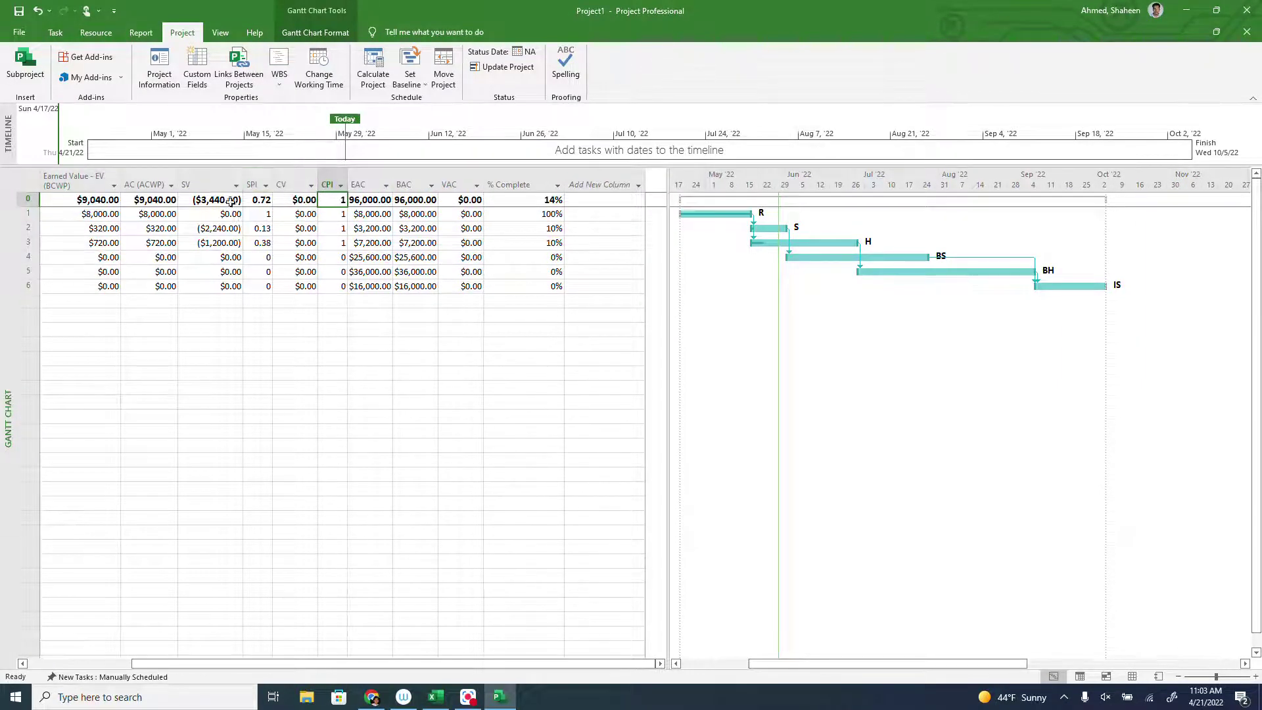
{"action": "left_click", "coordinate": [260, 231]}
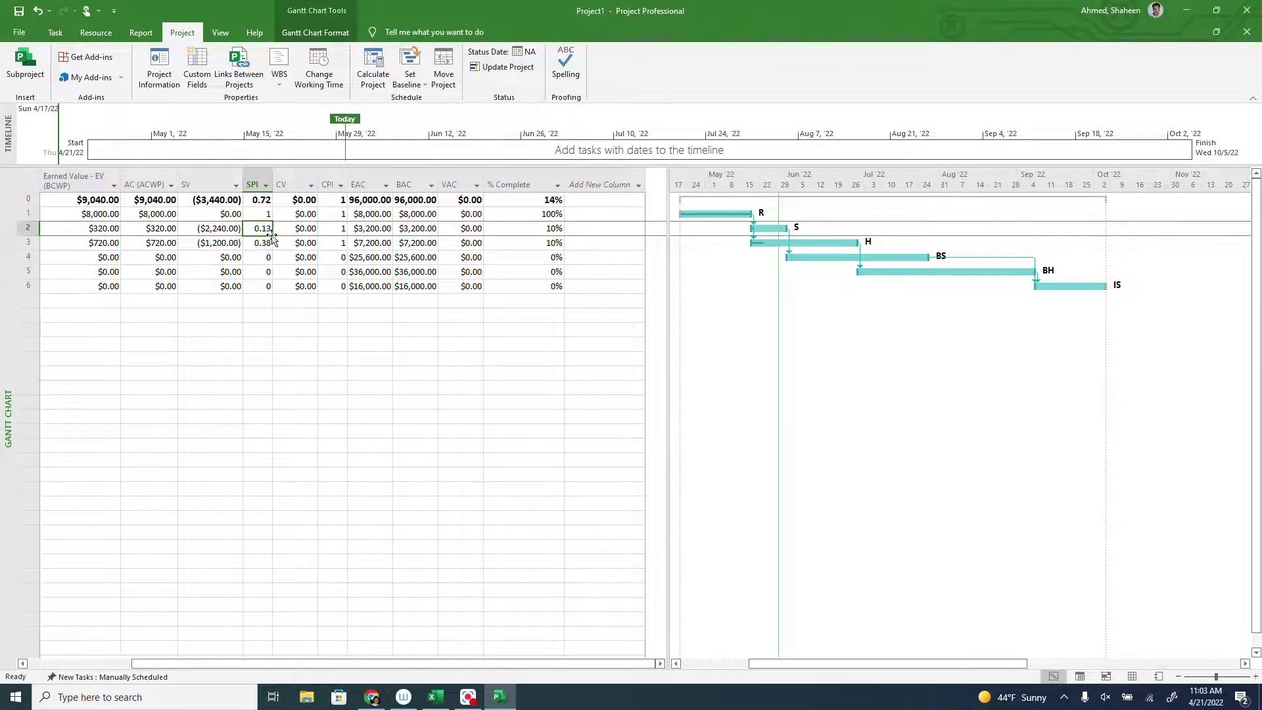
{"action": "left_click", "coordinate": [260, 215]}
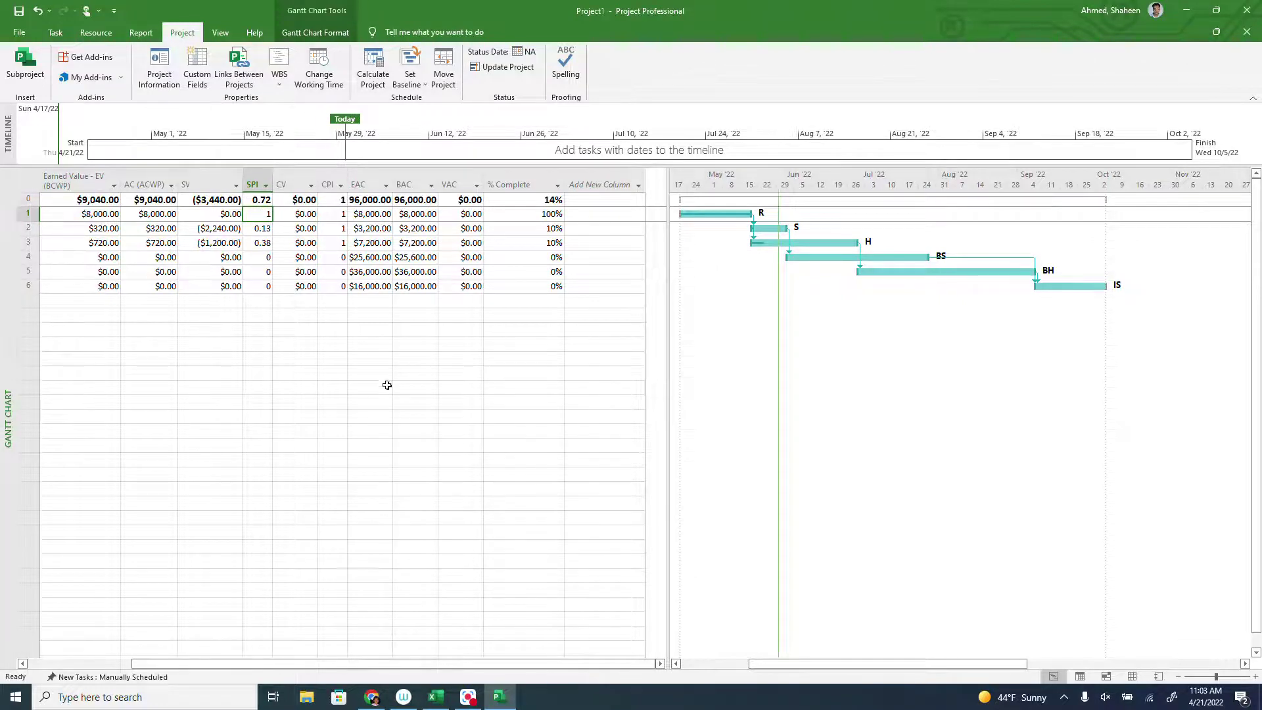
{"action": "left_click_drag", "start_coordinate": [296, 185], "coordinate": [332, 185]}
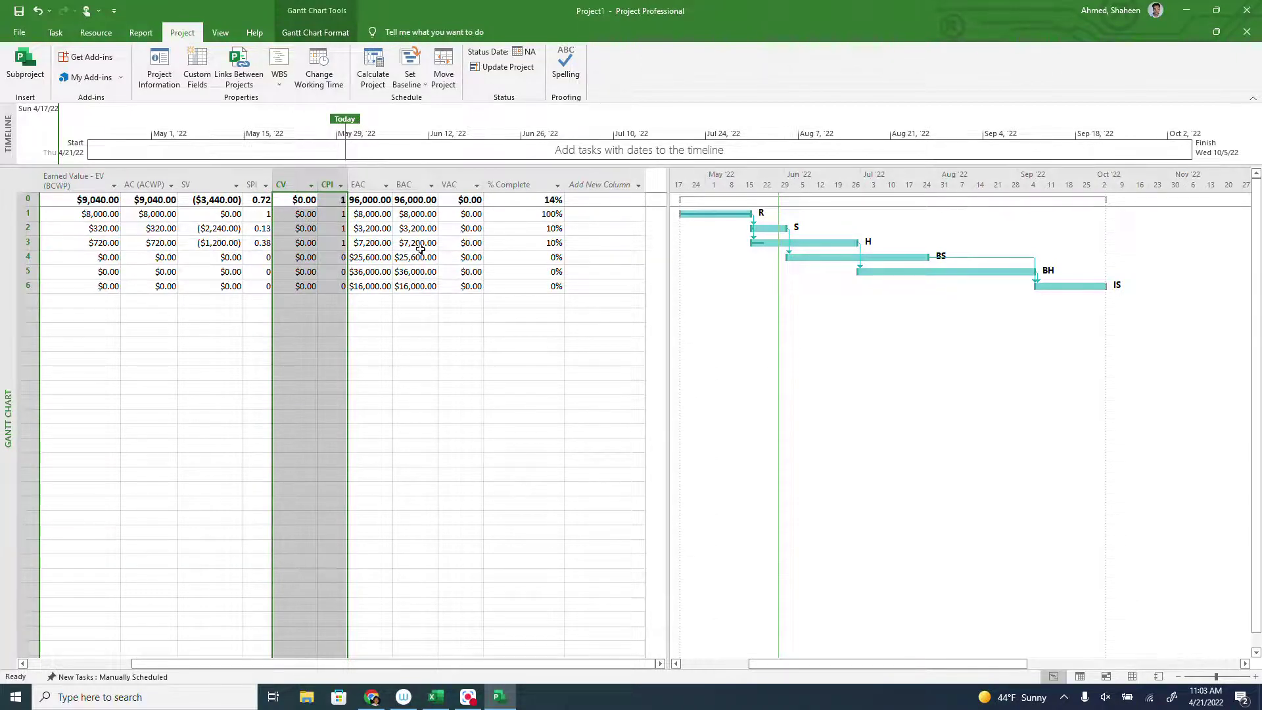
{"action": "left_click", "coordinate": [389, 243]}
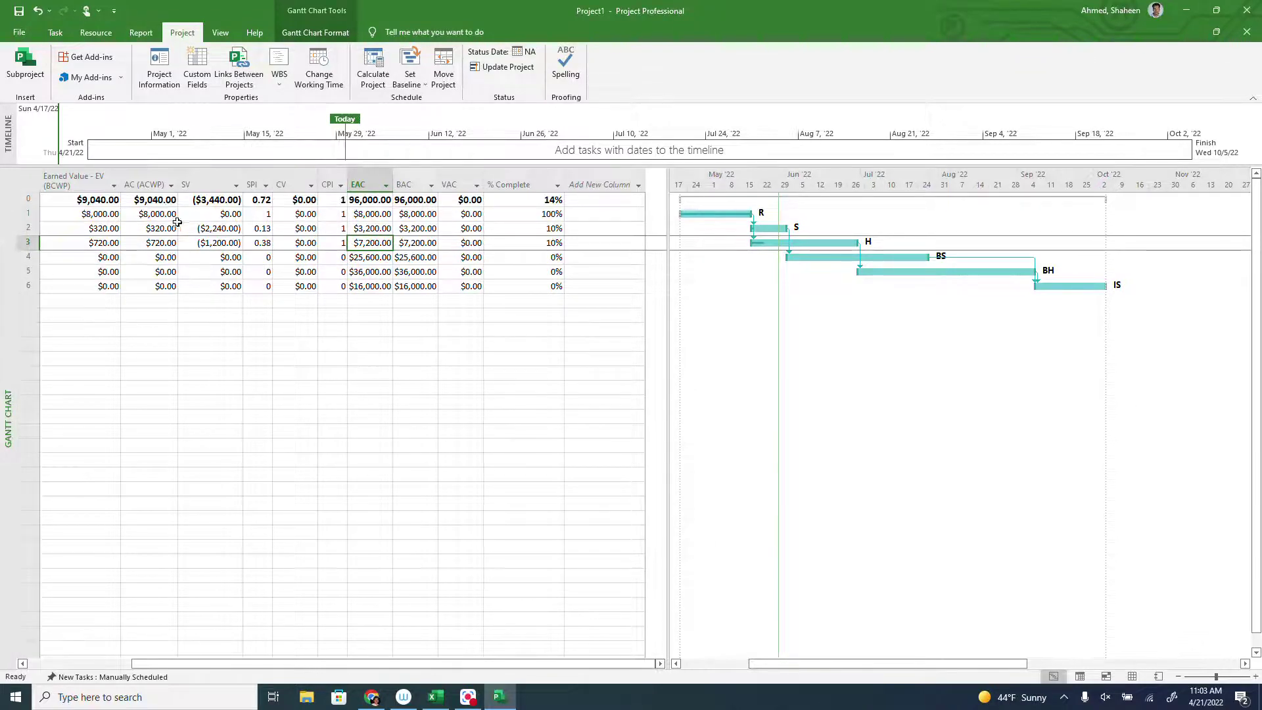
Add a Fixed Cost column after % Complete and set the fixed cost of task 1 to 1000.
{"action": "left_click", "coordinate": [591, 184]}
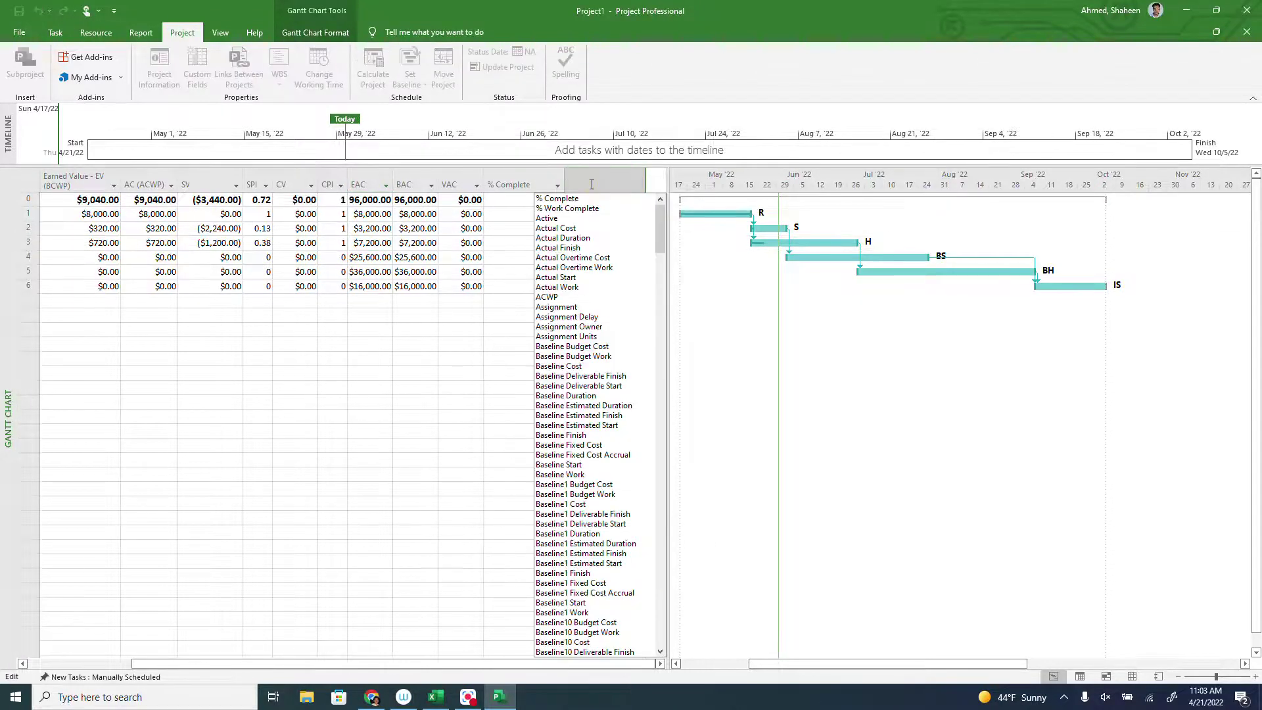
{"action": "type", "text": "fixed Cost"}
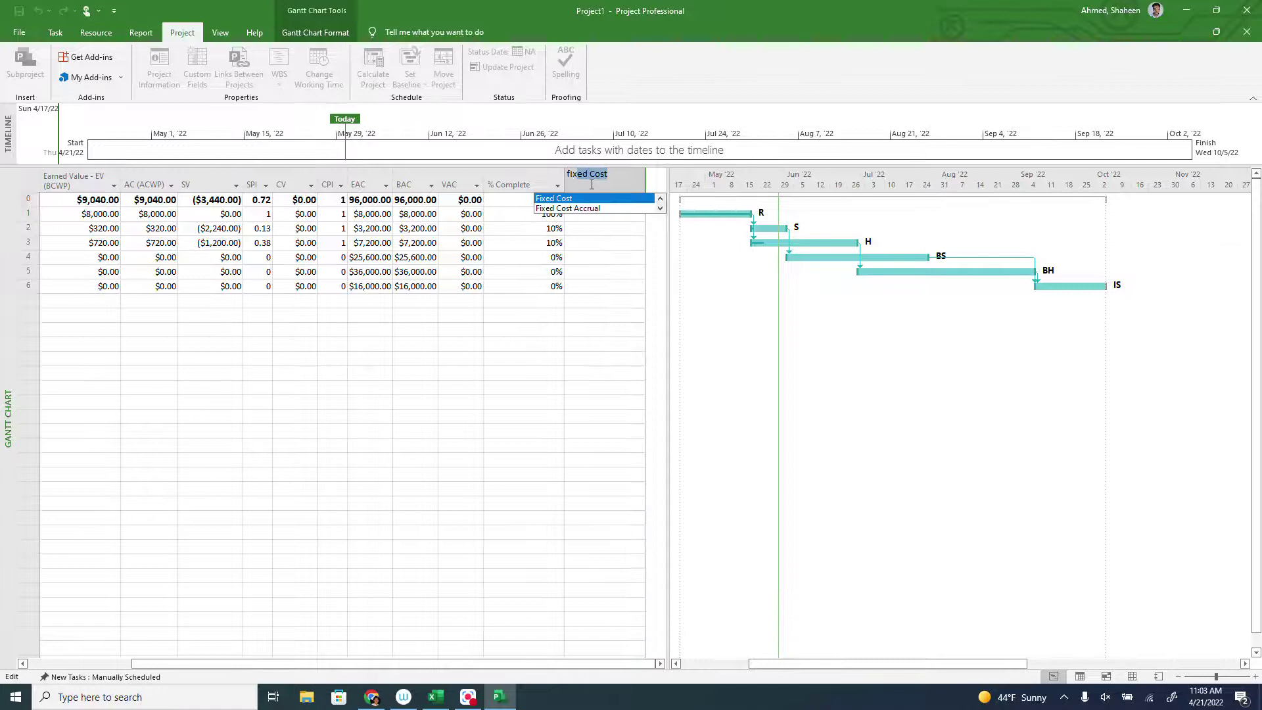
{"action": "key", "text": "Return"}
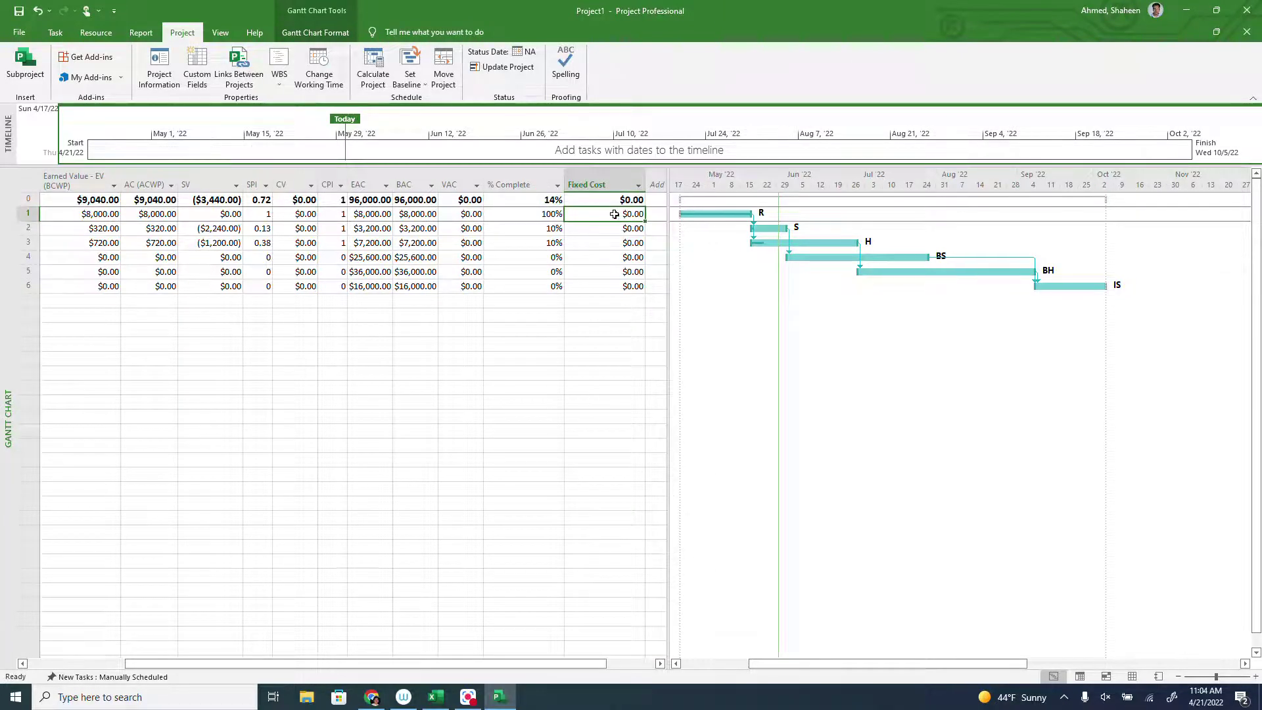
{"action": "type", "text": "1000"}
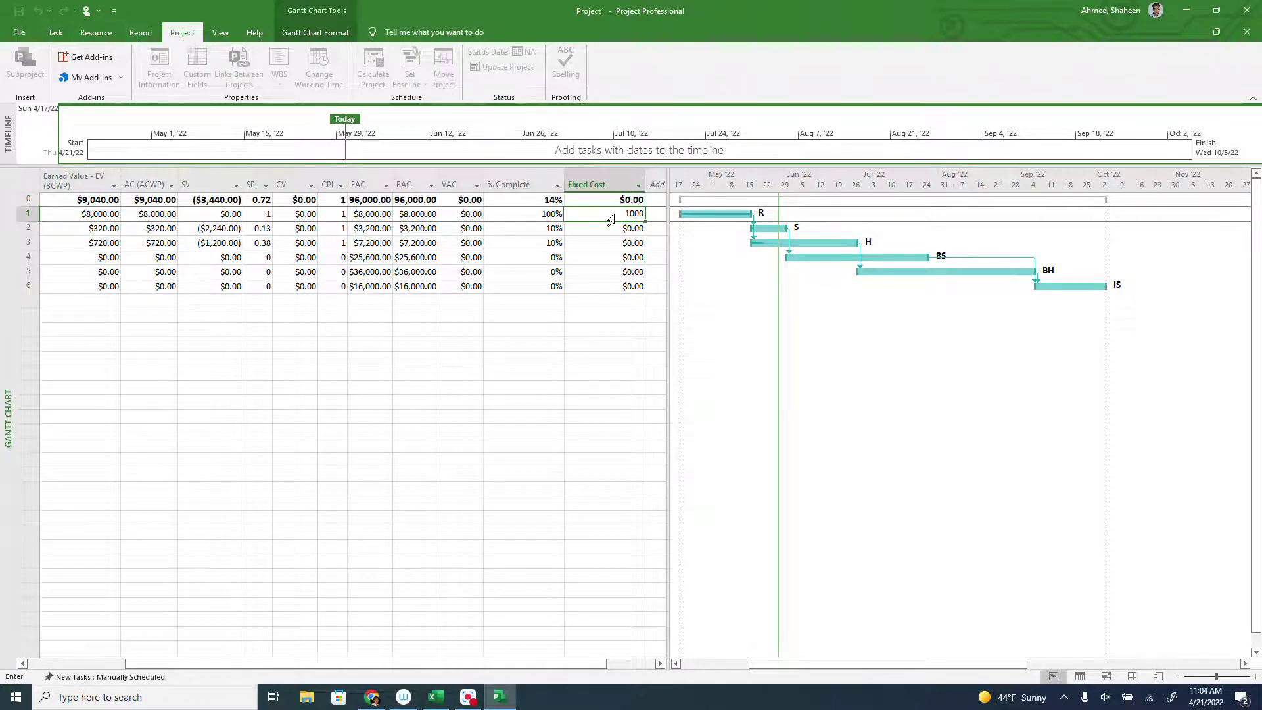
{"action": "key", "text": "Return"}
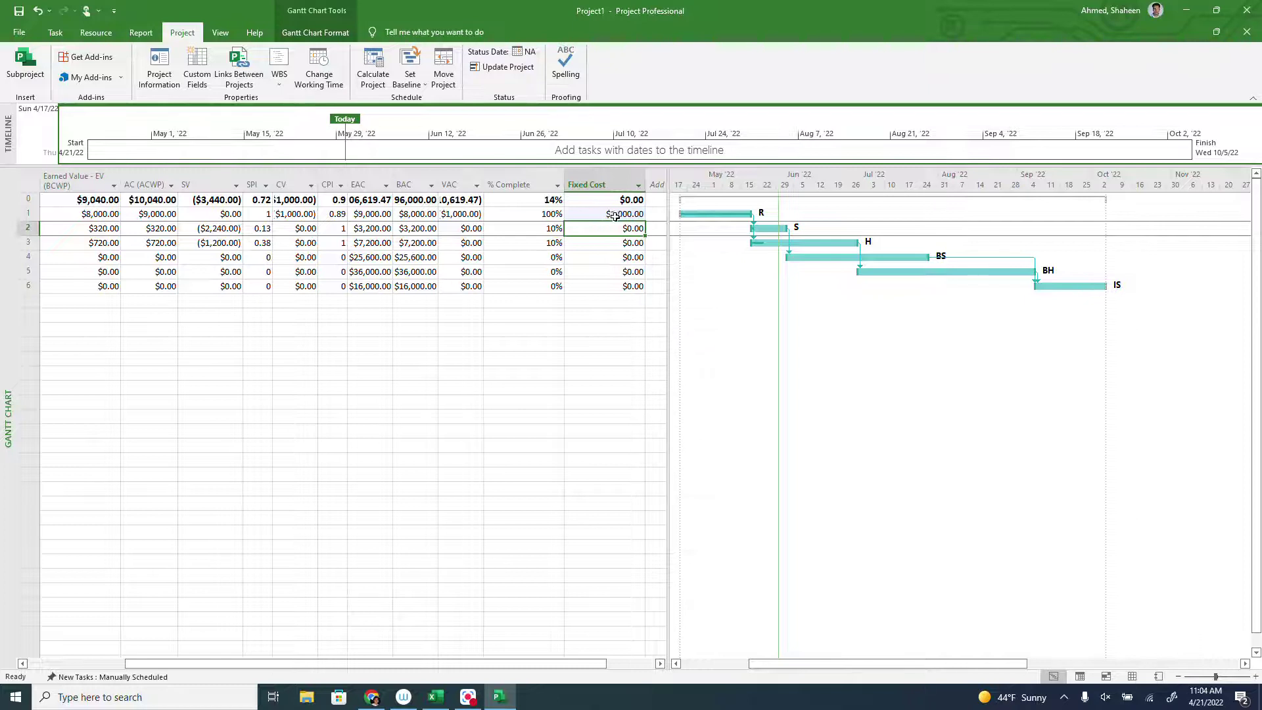
Check the CPI of task 1 and widen the CV column to fit its contents.
{"action": "left_click", "coordinate": [330, 213]}
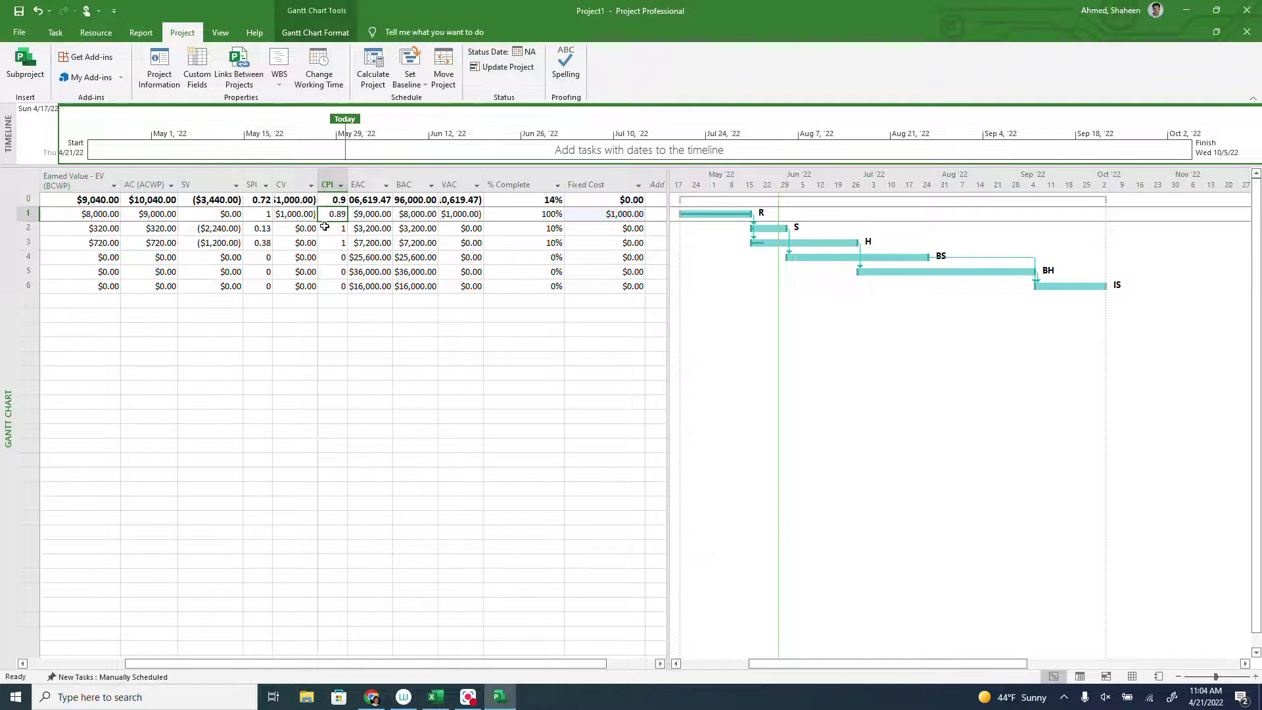
{"action": "double_click", "coordinate": [318, 181]}
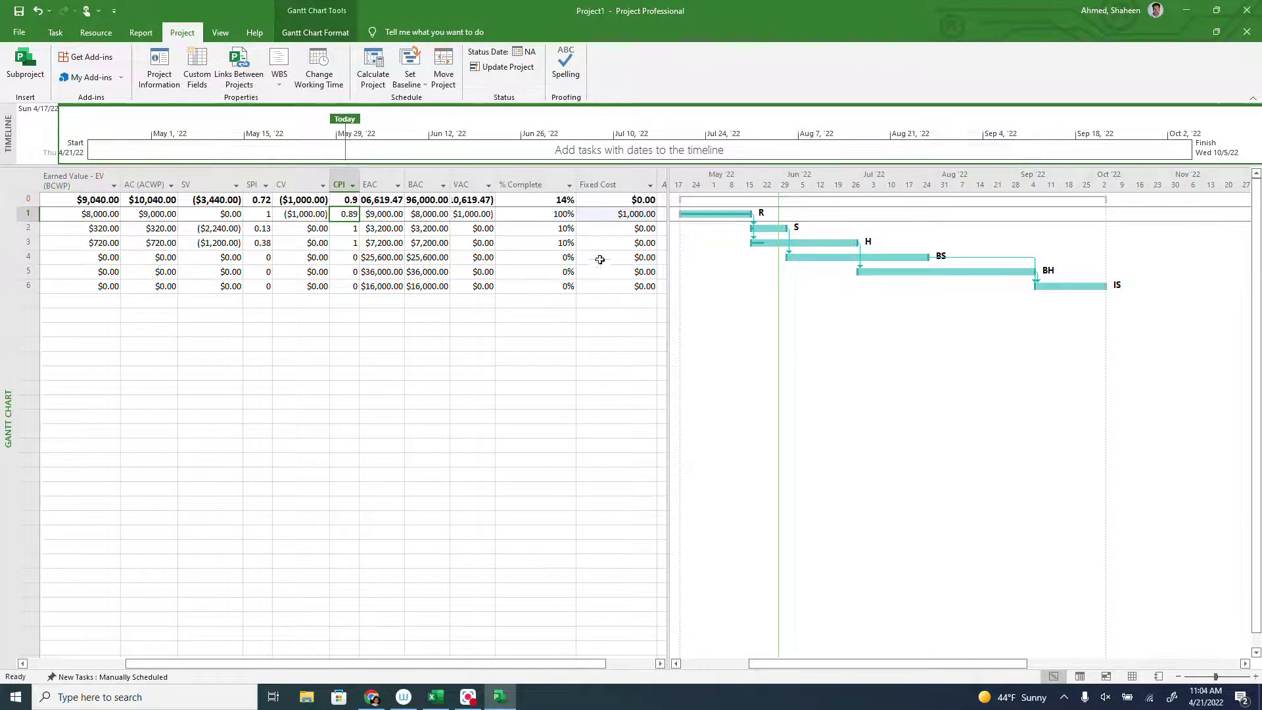
{"action": "left_click", "coordinate": [623, 226]}
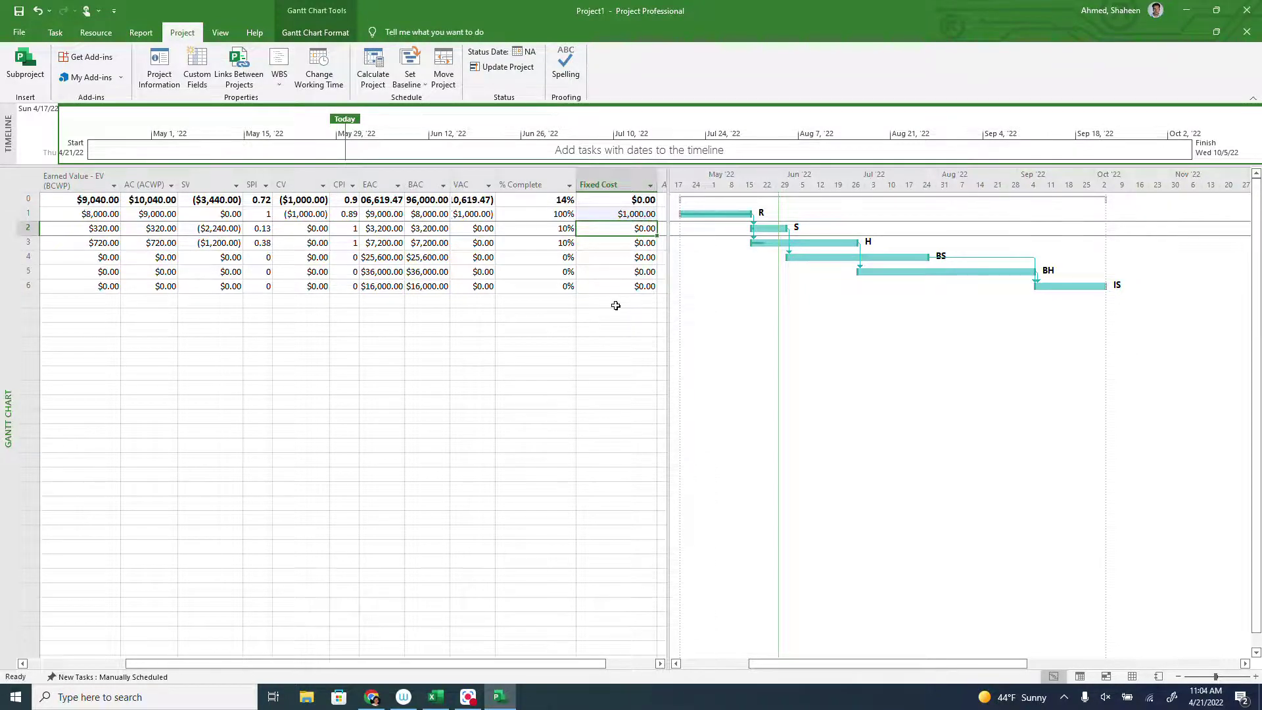
Set the fixed cost of task 2 to -500 and check the updated values across all six tasks.
{"action": "type", "text": "-500"}
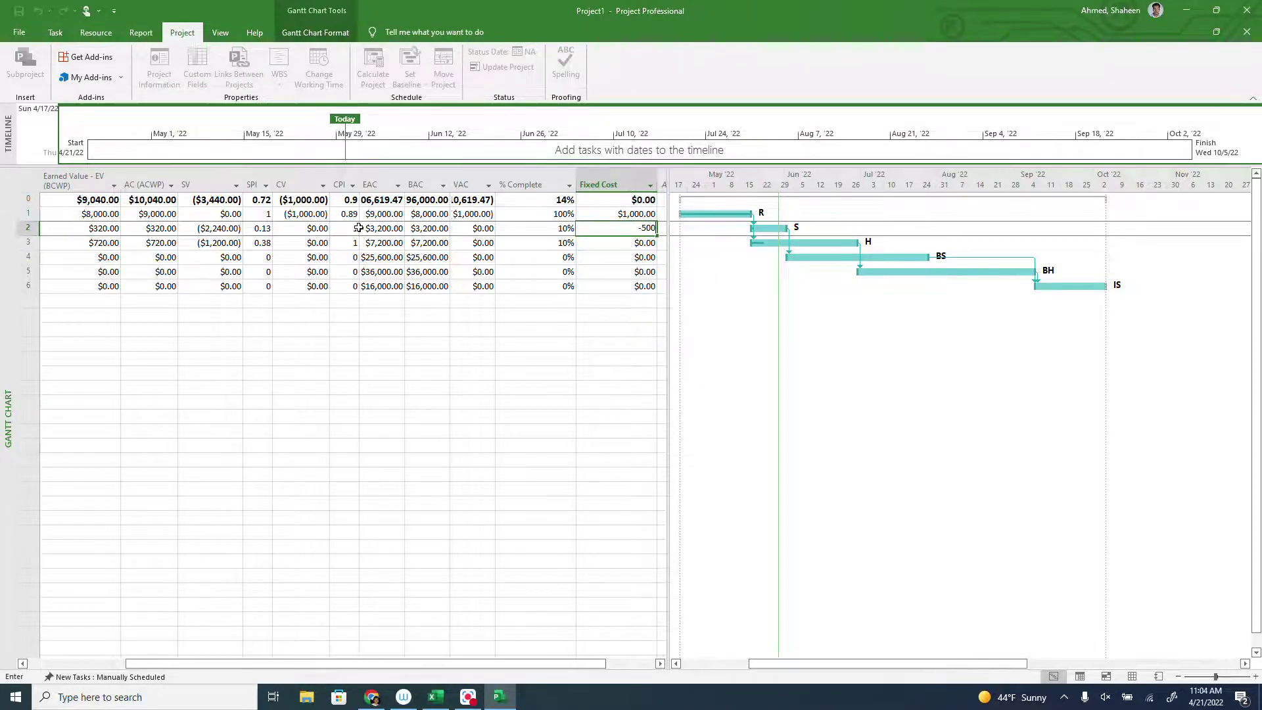
{"action": "key", "text": "Return"}
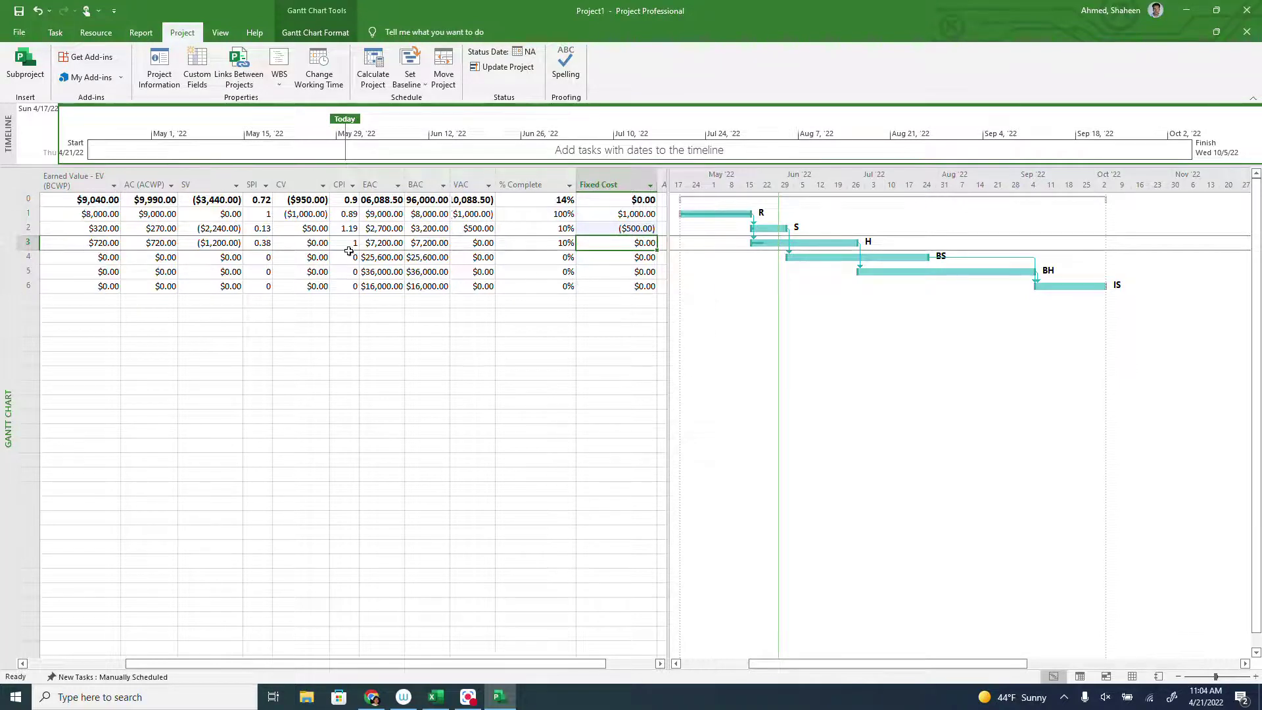
{"action": "left_click", "coordinate": [368, 286]}
{"action": "left_click_drag", "start_coordinate": [631, 287], "coordinate": [60, 200]}
{"action": "left_click", "coordinate": [593, 302]}
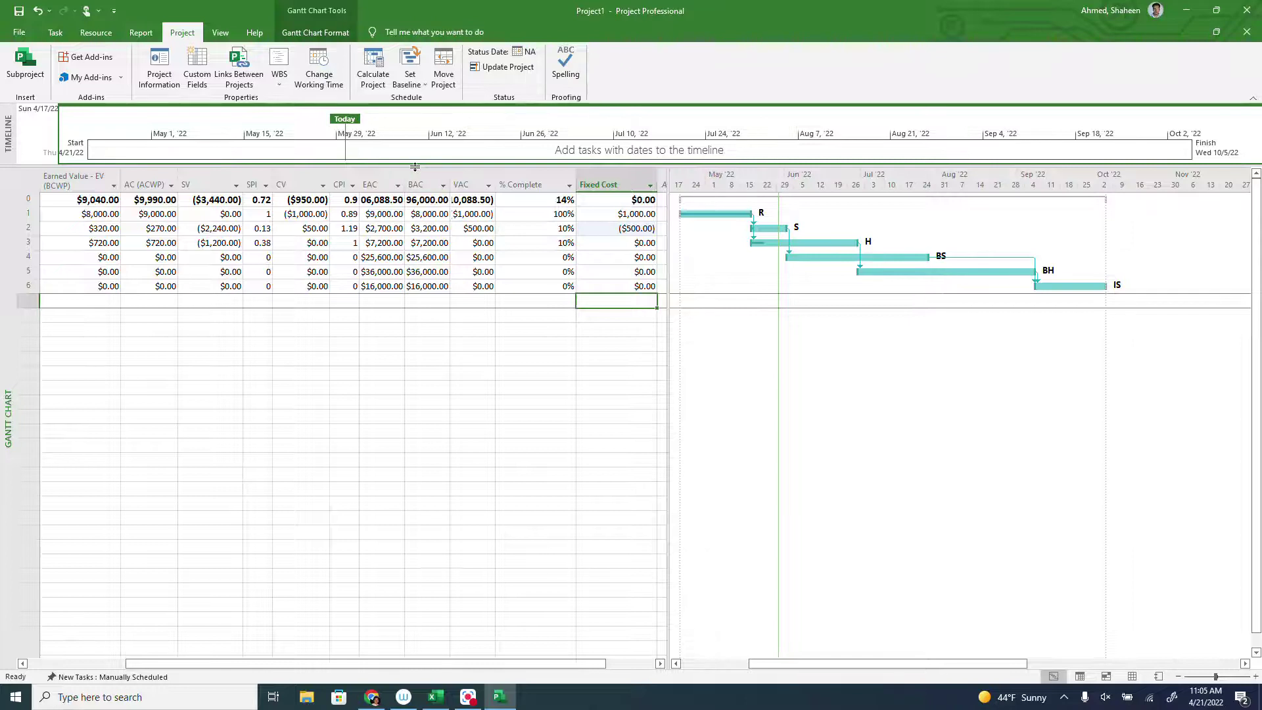
Save the current plan of the entire project as Baseline 1.
{"action": "left_click", "coordinate": [595, 259]}
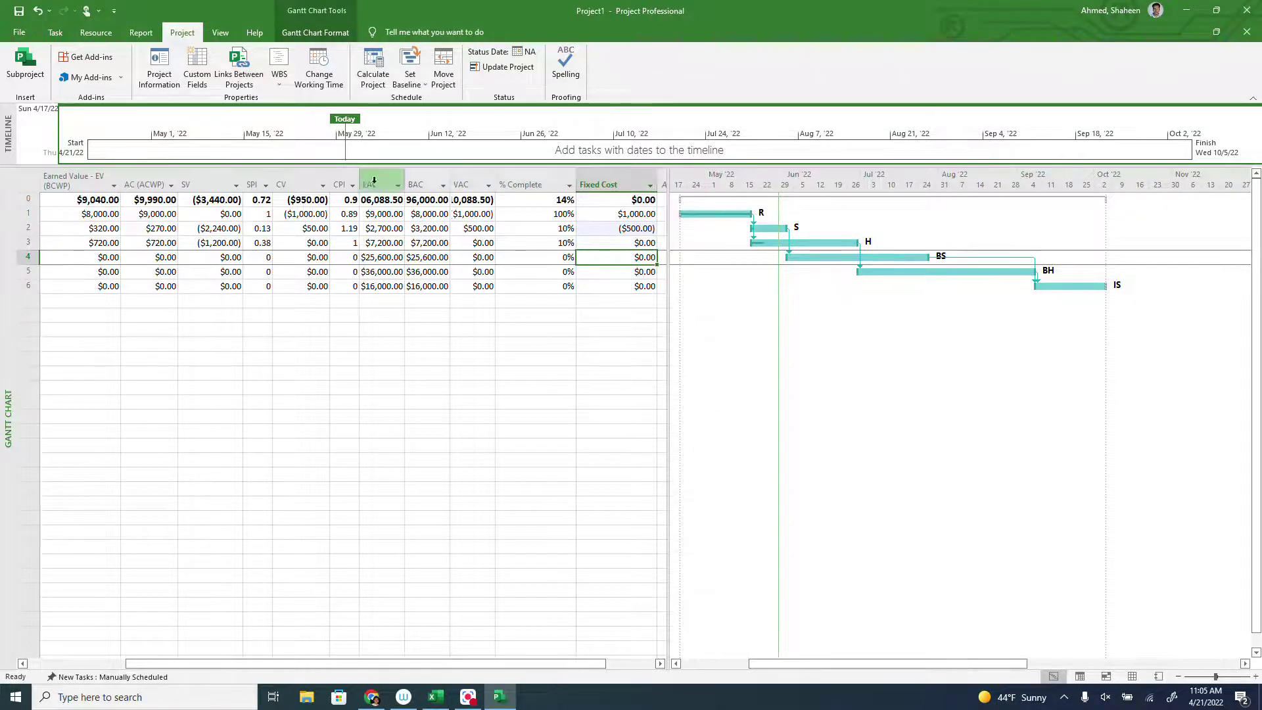
{"action": "left_click", "coordinate": [410, 73]}
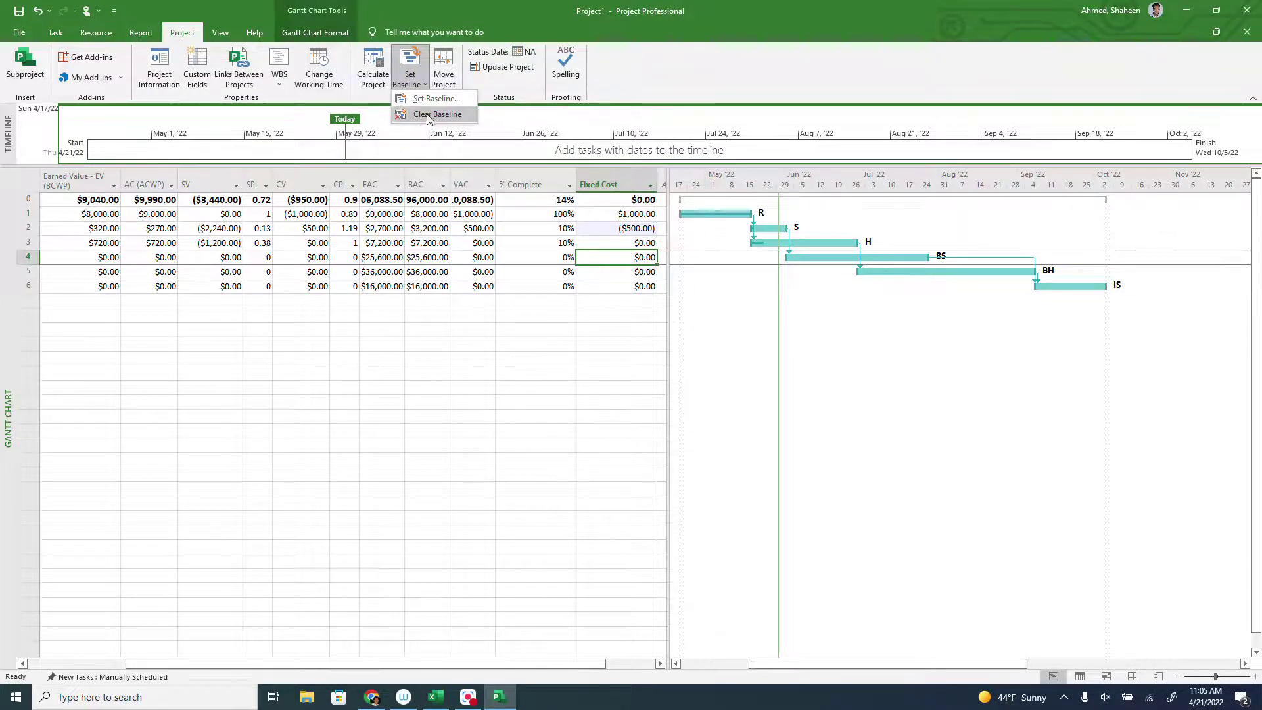
{"action": "left_click", "coordinate": [429, 99]}
{"action": "left_click", "coordinate": [644, 269]}
{"action": "left_click", "coordinate": [642, 291]}
{"action": "left_click", "coordinate": [658, 442]}
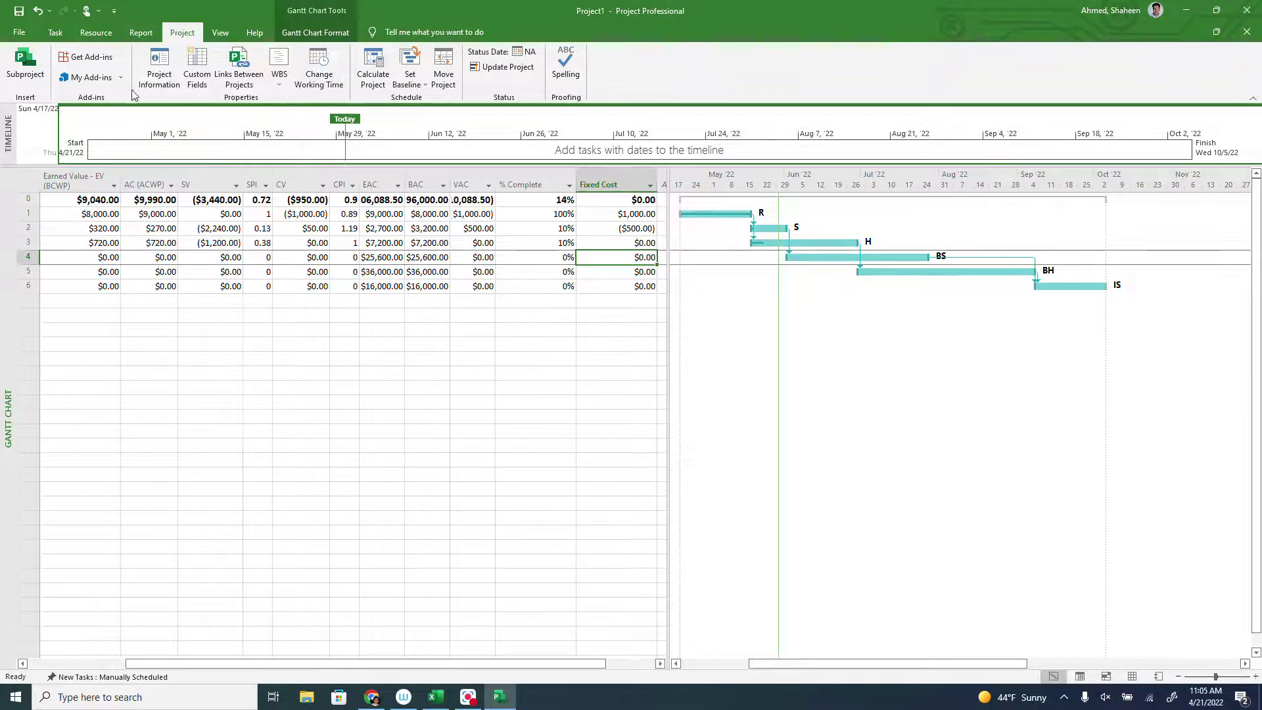
Set the project's current date to 6/30/2022 and widen the table area beside the Gantt chart.
{"action": "left_click", "coordinate": [159, 66]}
{"action": "left_click", "coordinate": [819, 237]}
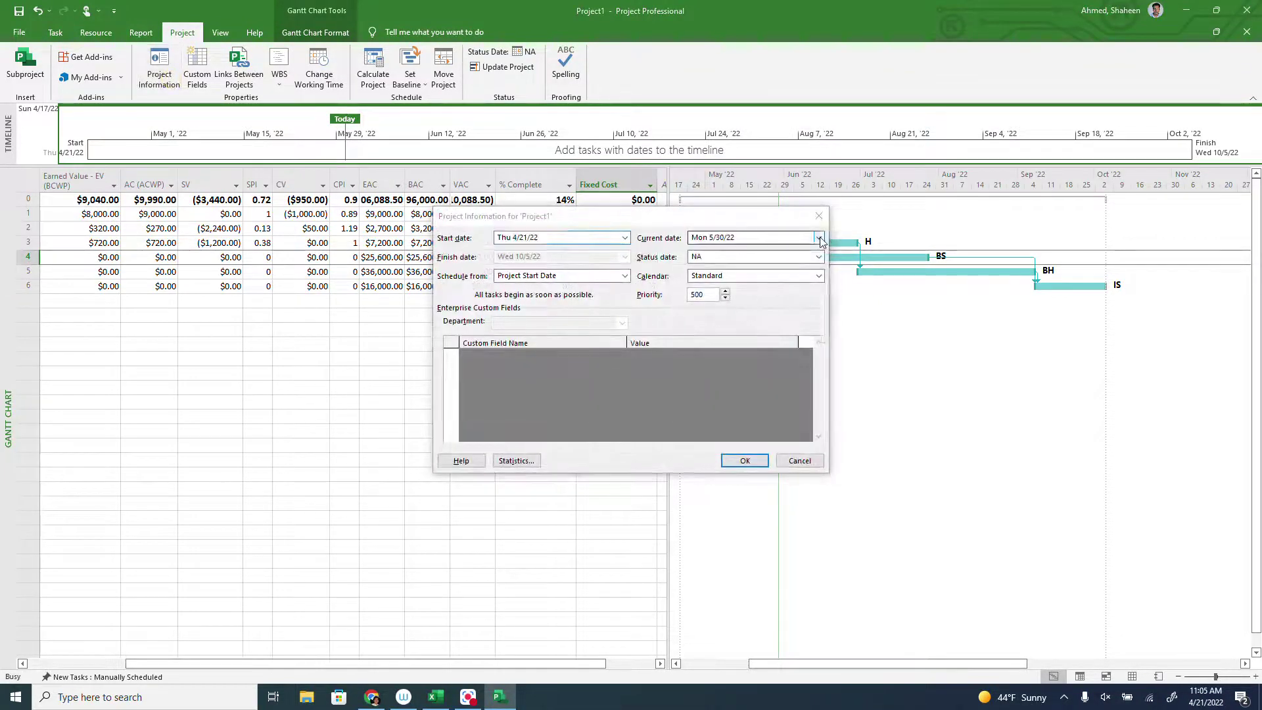
{"action": "left_click", "coordinate": [815, 254]}
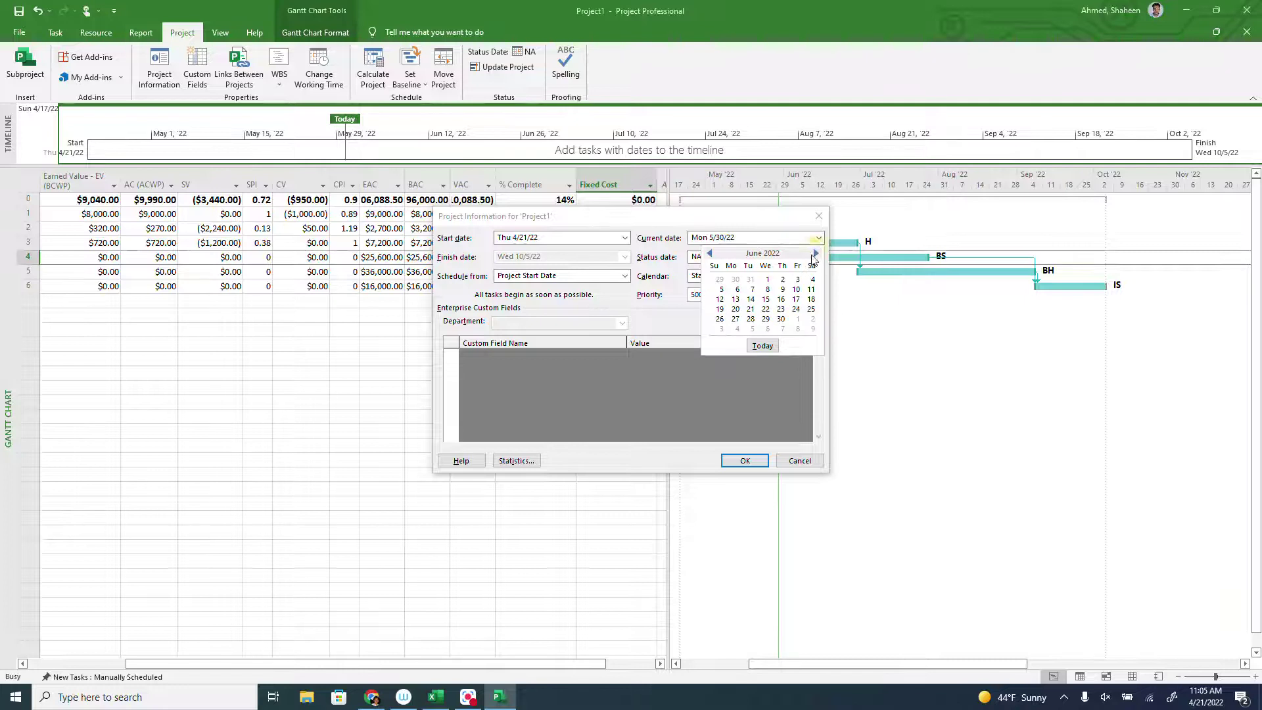
{"action": "left_click", "coordinate": [781, 319]}
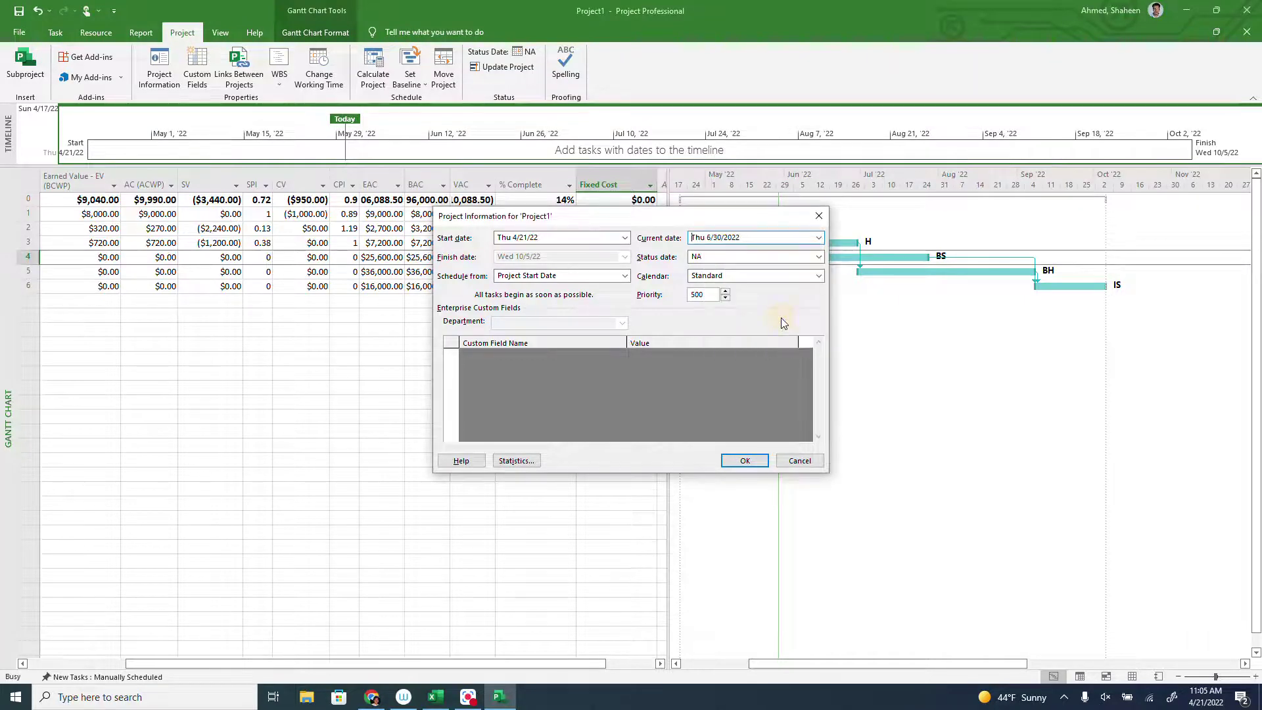
{"action": "left_click", "coordinate": [743, 460]}
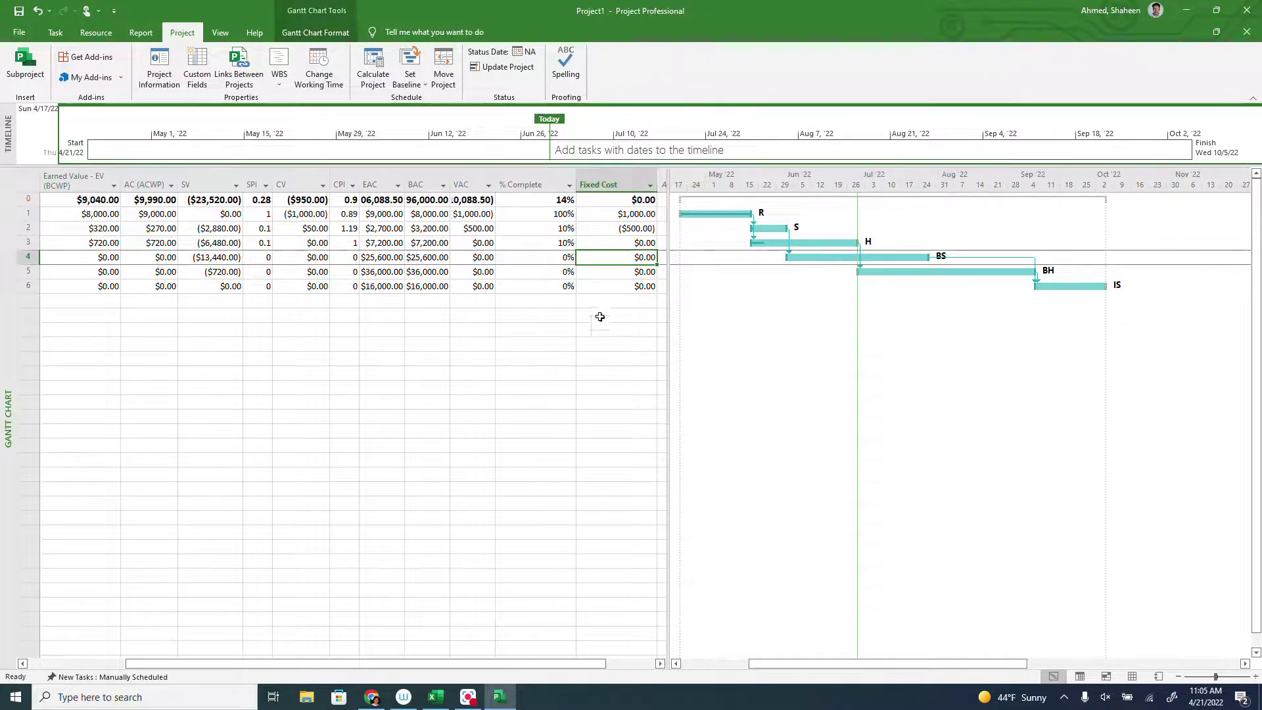
{"action": "left_click_drag", "start_coordinate": [668, 292], "coordinate": [699, 293]}
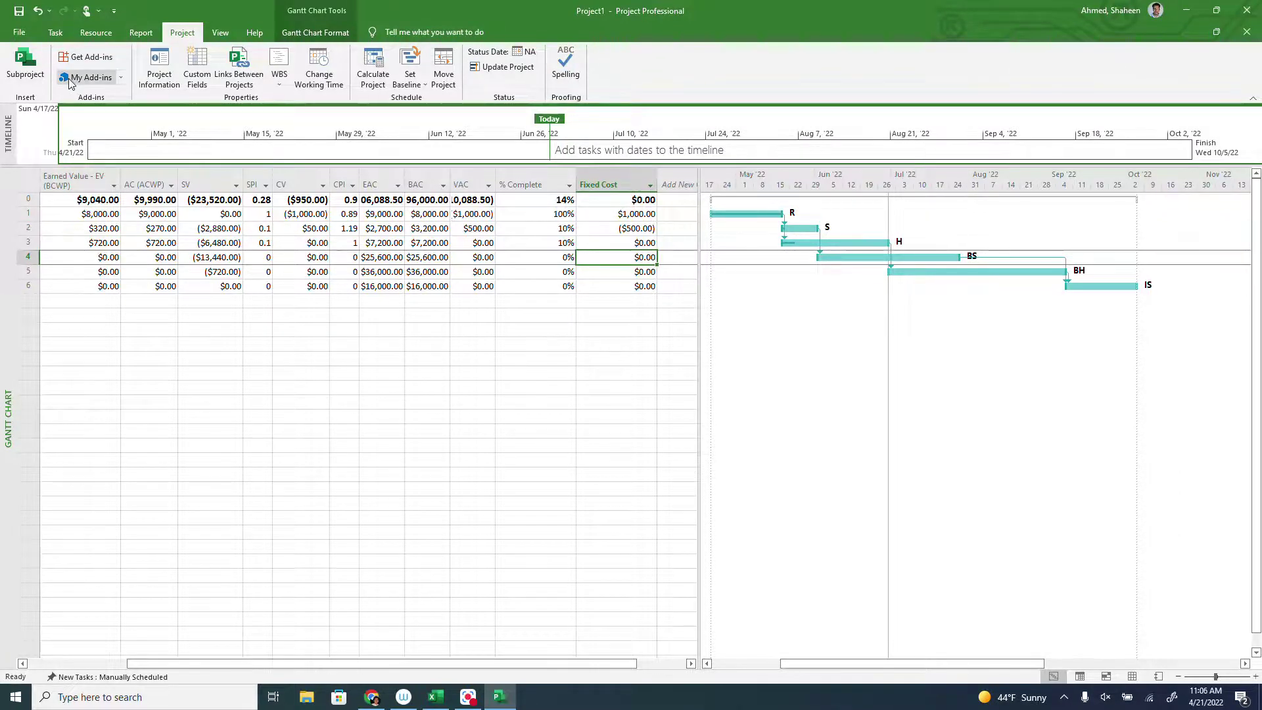
Set the project's baseline for Earned Value calculation to Baseline 1.
{"action": "left_click", "coordinate": [21, 35]}
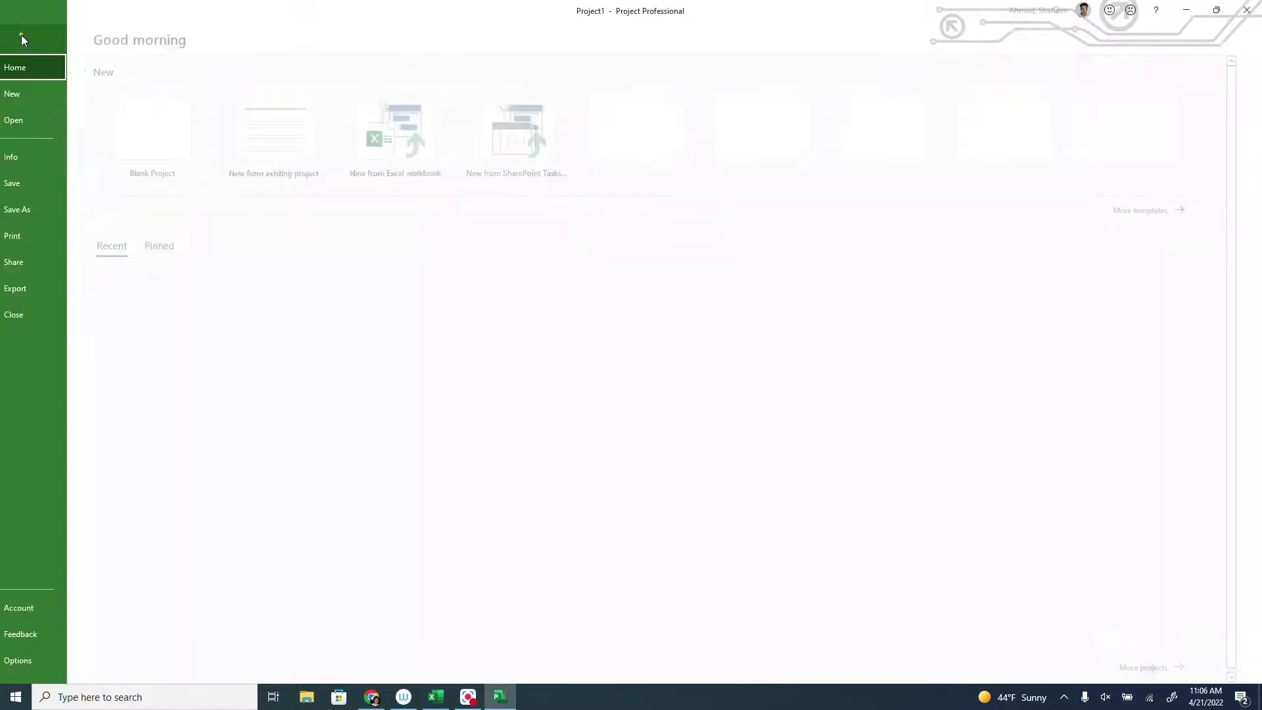
{"action": "left_click", "coordinate": [62, 653]}
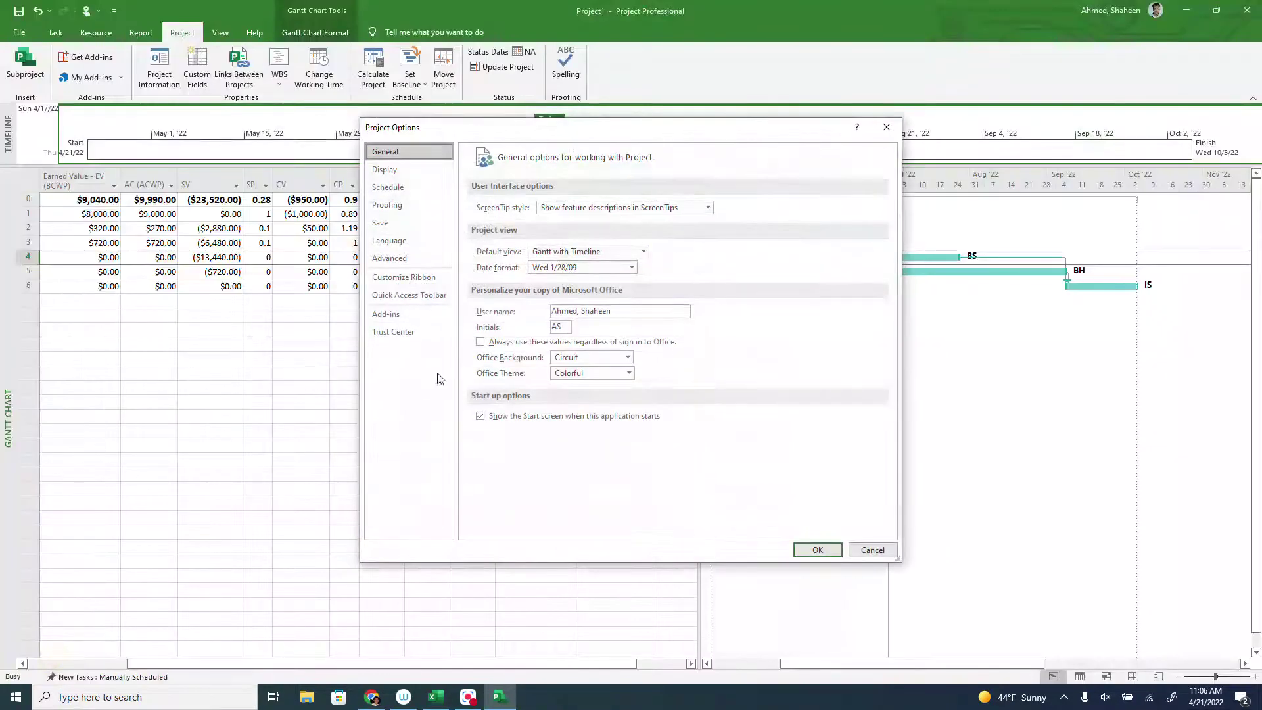
{"action": "left_click", "coordinate": [390, 258]}
{"action": "scroll", "coordinate": [745, 405], "scroll_direction": "down", "scroll_amount": 3}
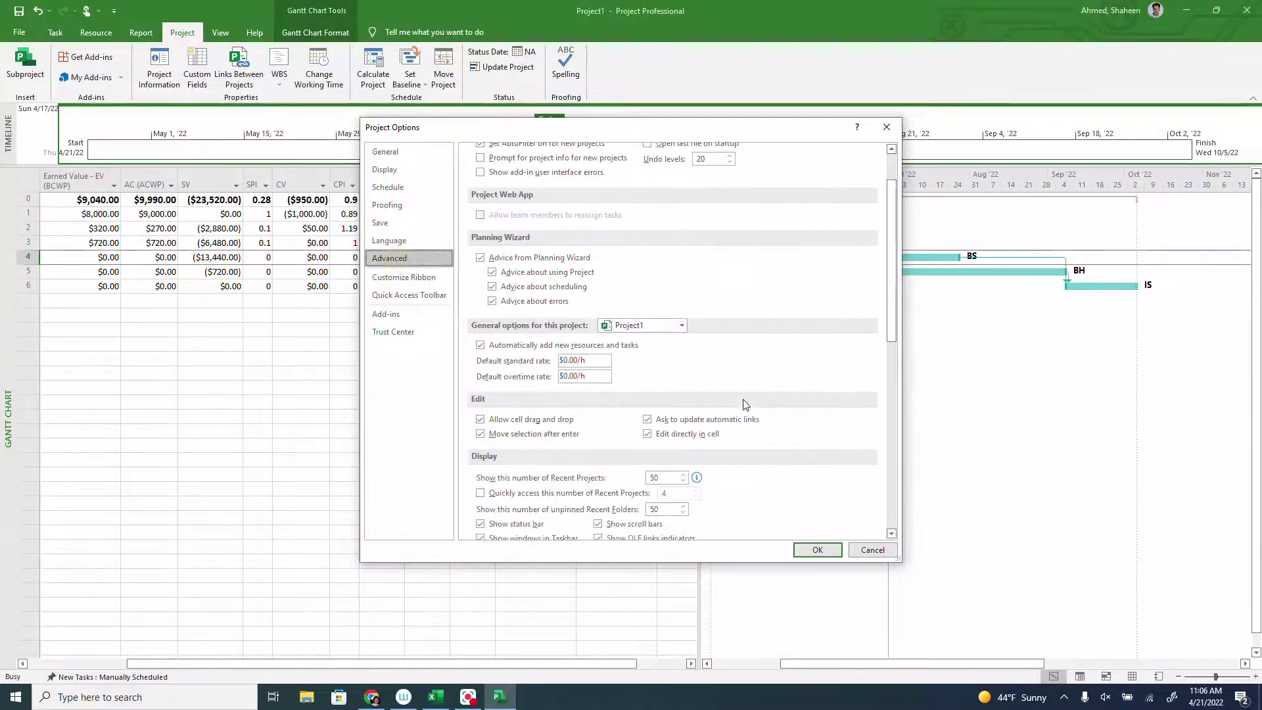
{"action": "scroll", "coordinate": [746, 404], "scroll_direction": "down", "scroll_amount": 10}
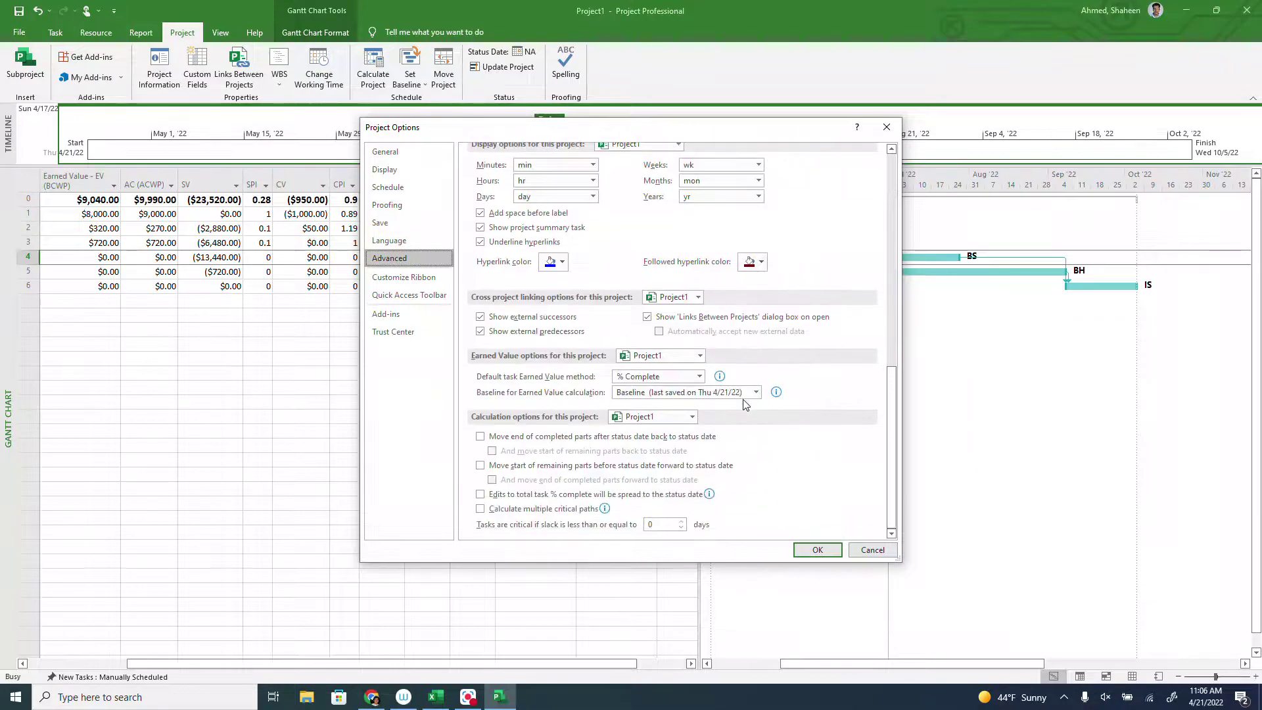
{"action": "left_click", "coordinate": [700, 394]}
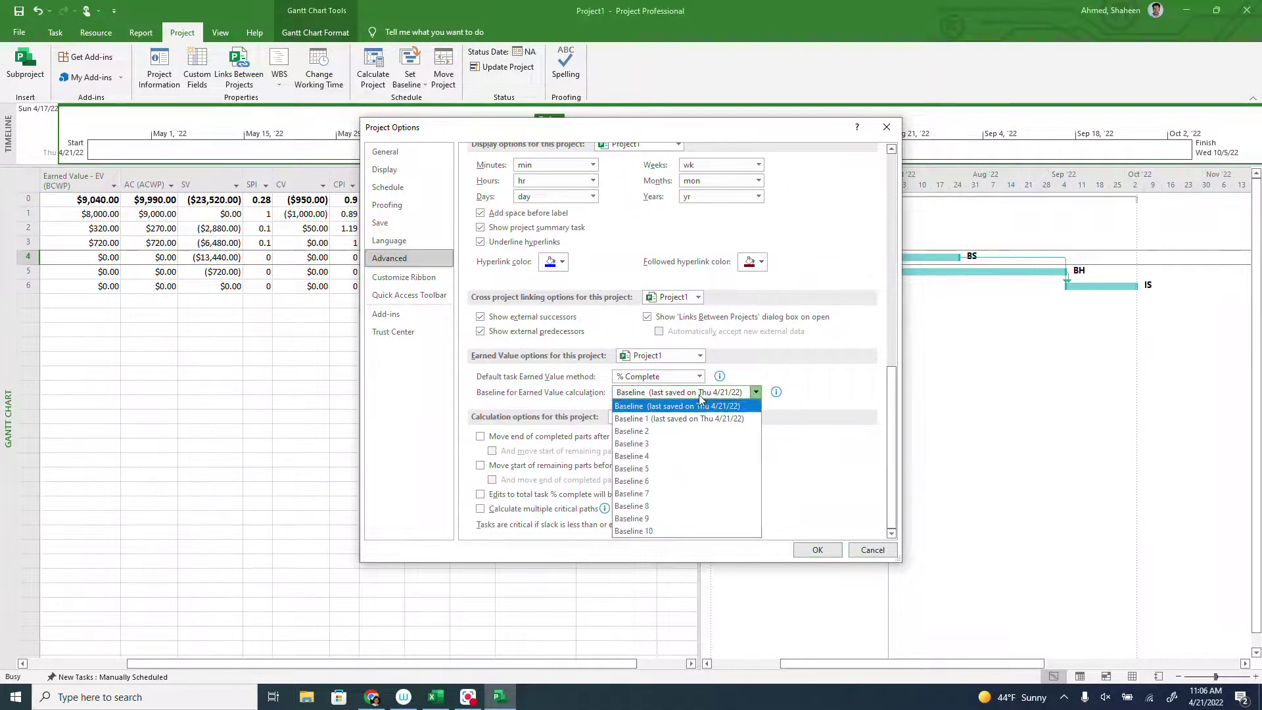
{"action": "left_click", "coordinate": [669, 420]}
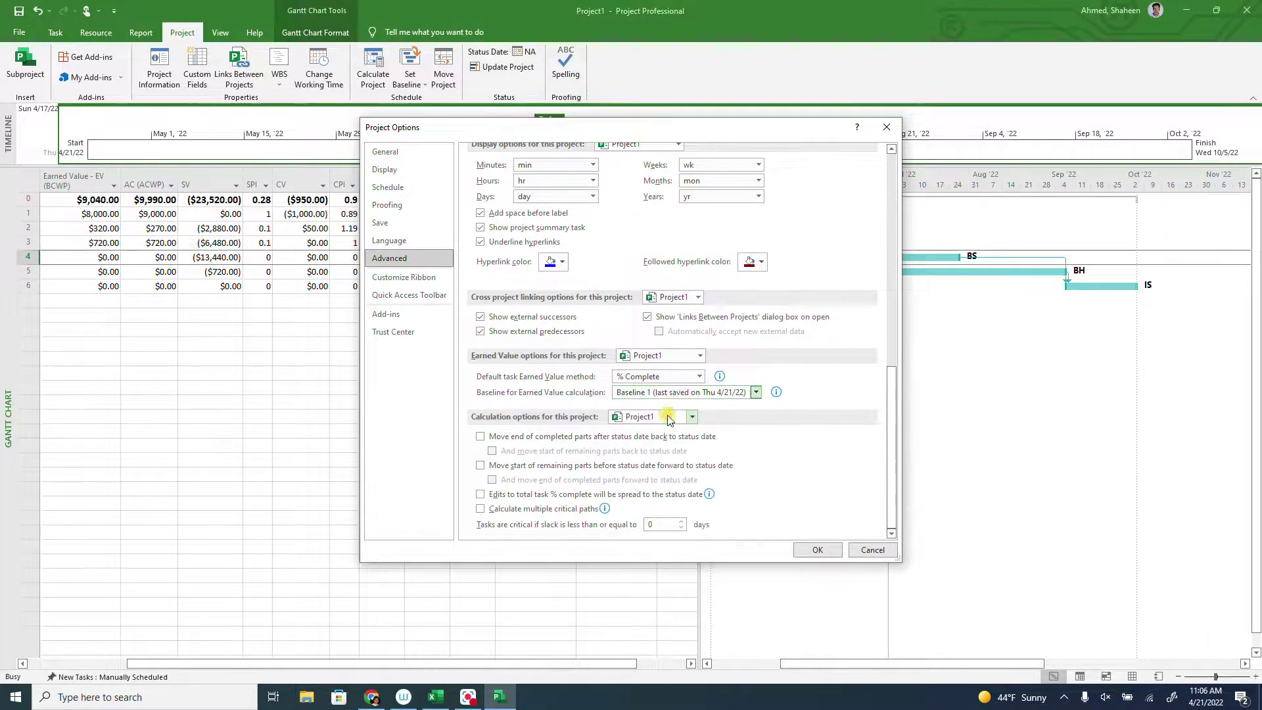
{"action": "left_click", "coordinate": [817, 551]}
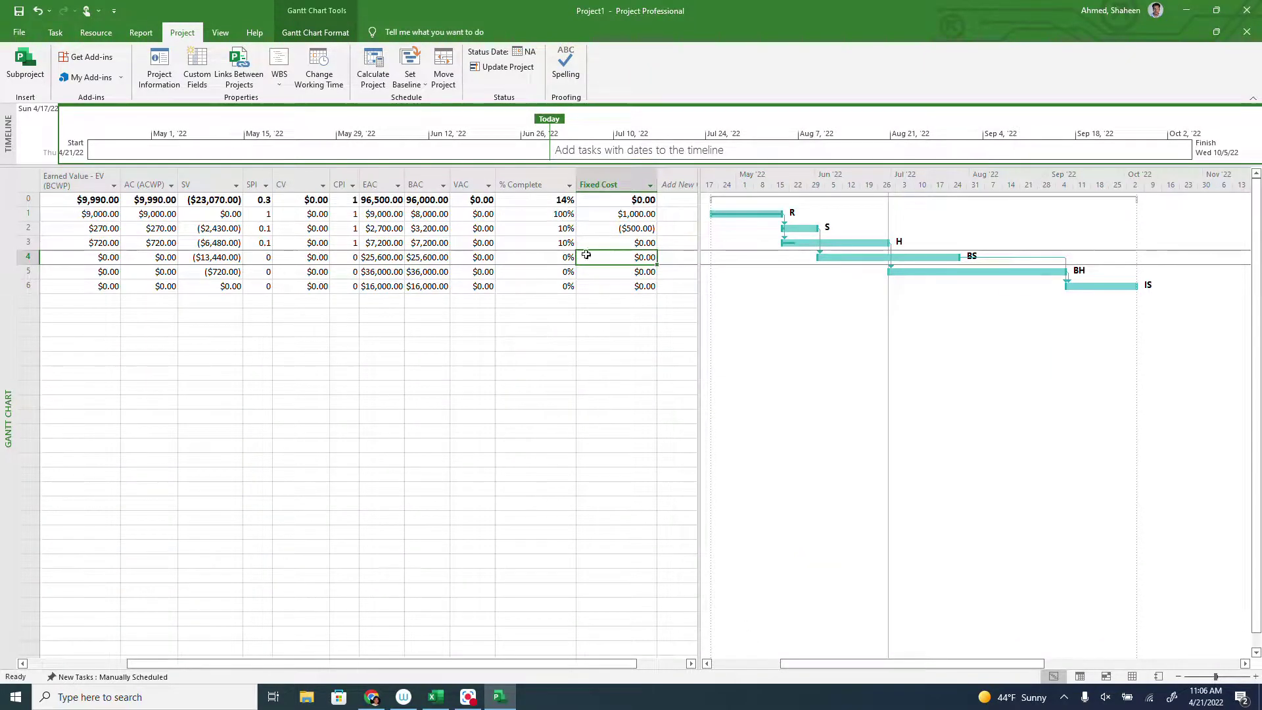
Set the % Complete of tasks 2 and 3 to 100.
{"action": "left_click", "coordinate": [538, 230]}
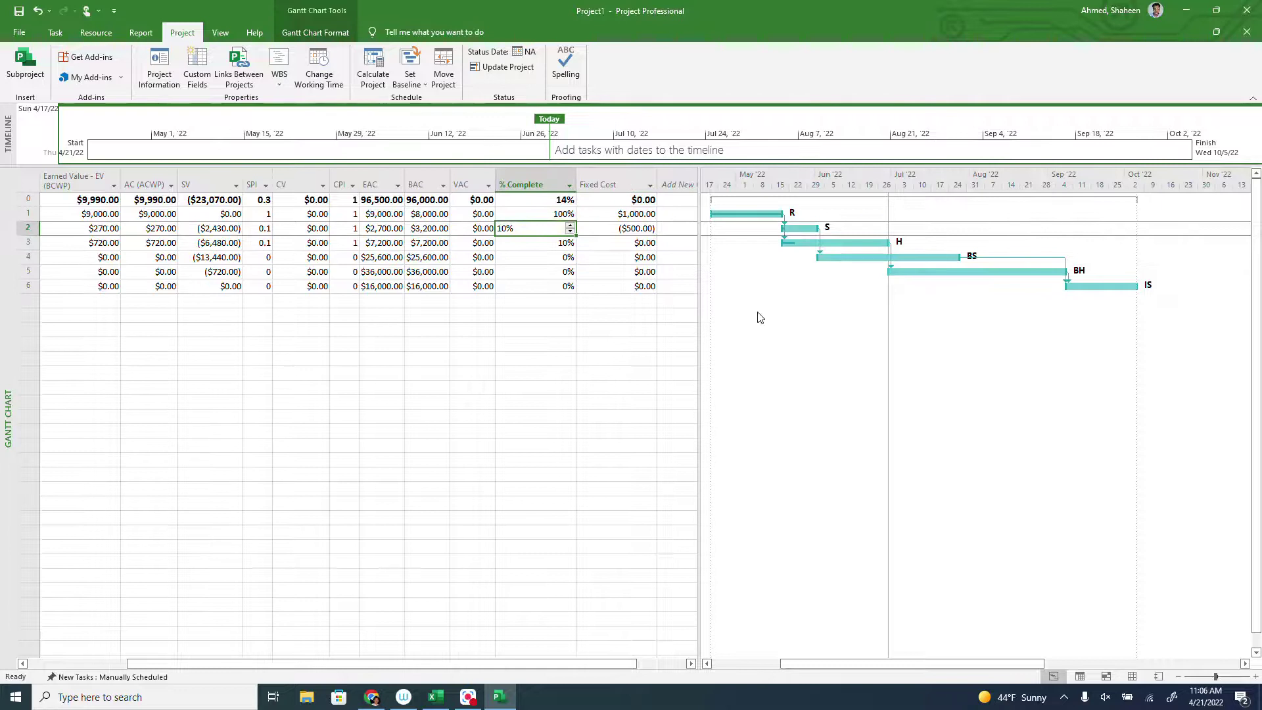
{"action": "type", "text": "100"}
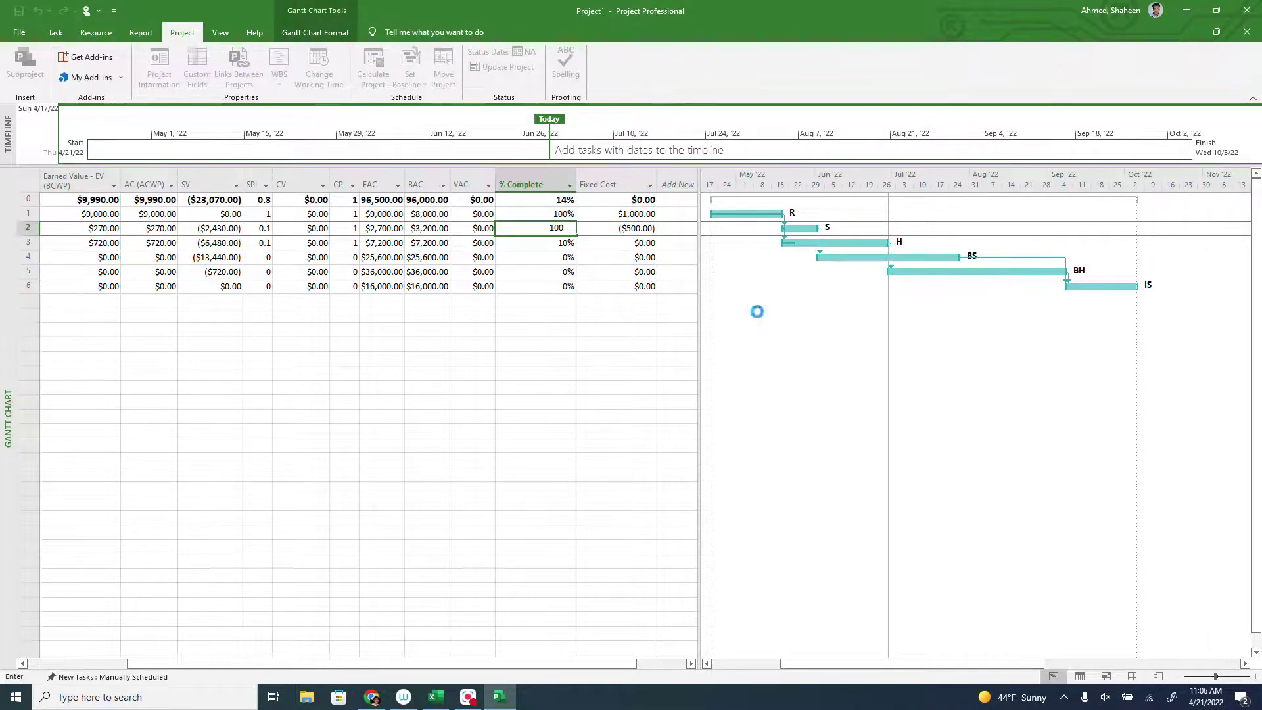
{"action": "key", "text": "Return"}
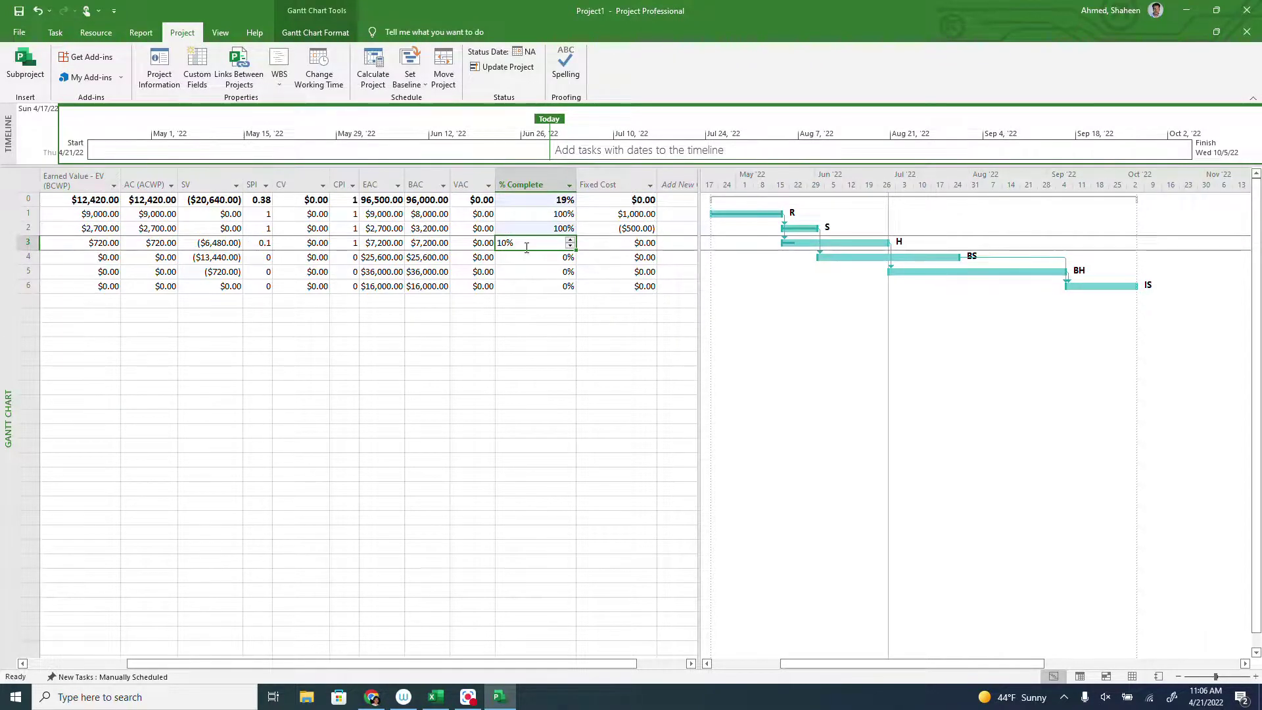
{"action": "type", "text": "100"}
{"action": "key", "text": "Return"}
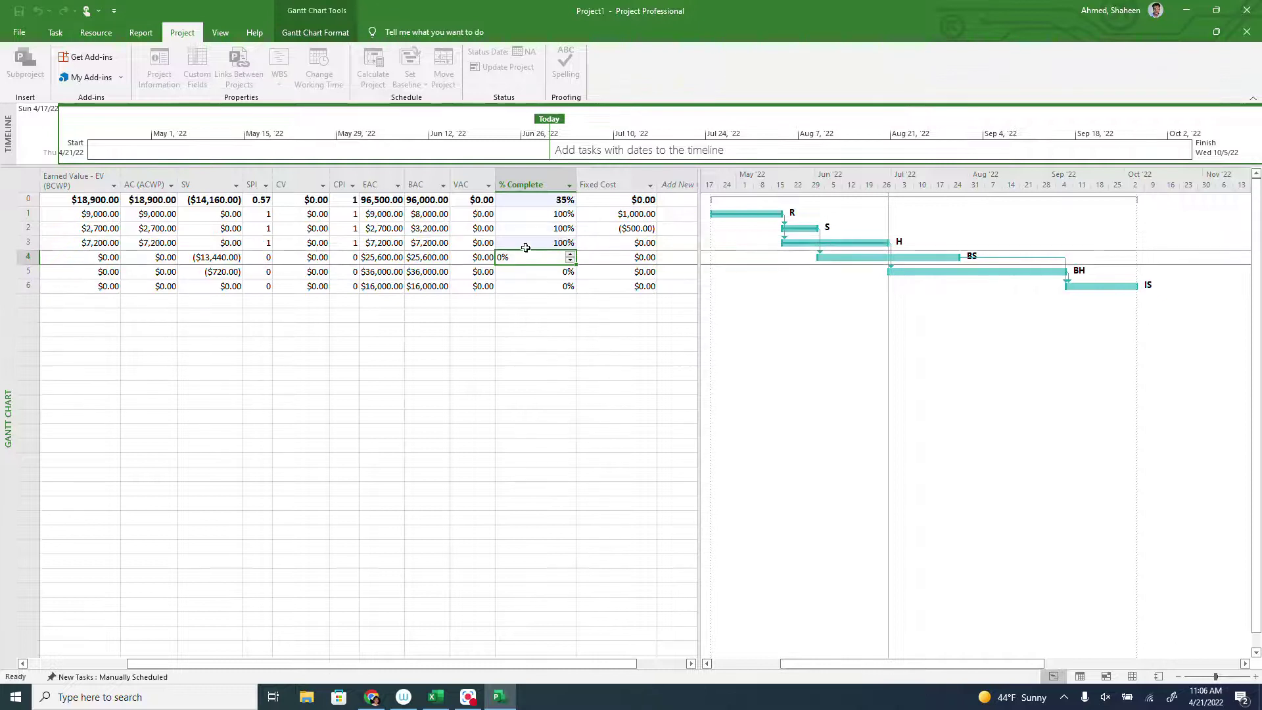
Set the fixed cost of task 3 to 2000.
{"action": "left_click", "coordinate": [630, 245]}
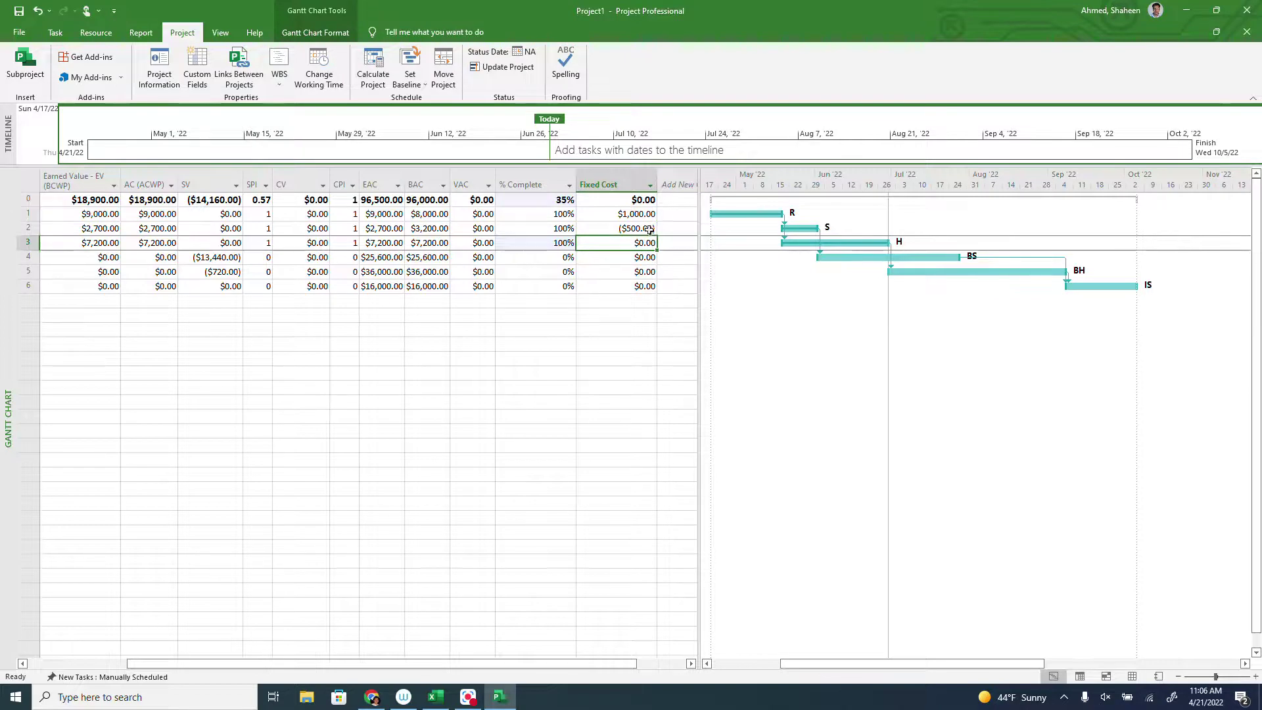
{"action": "type", "text": "2,00"}
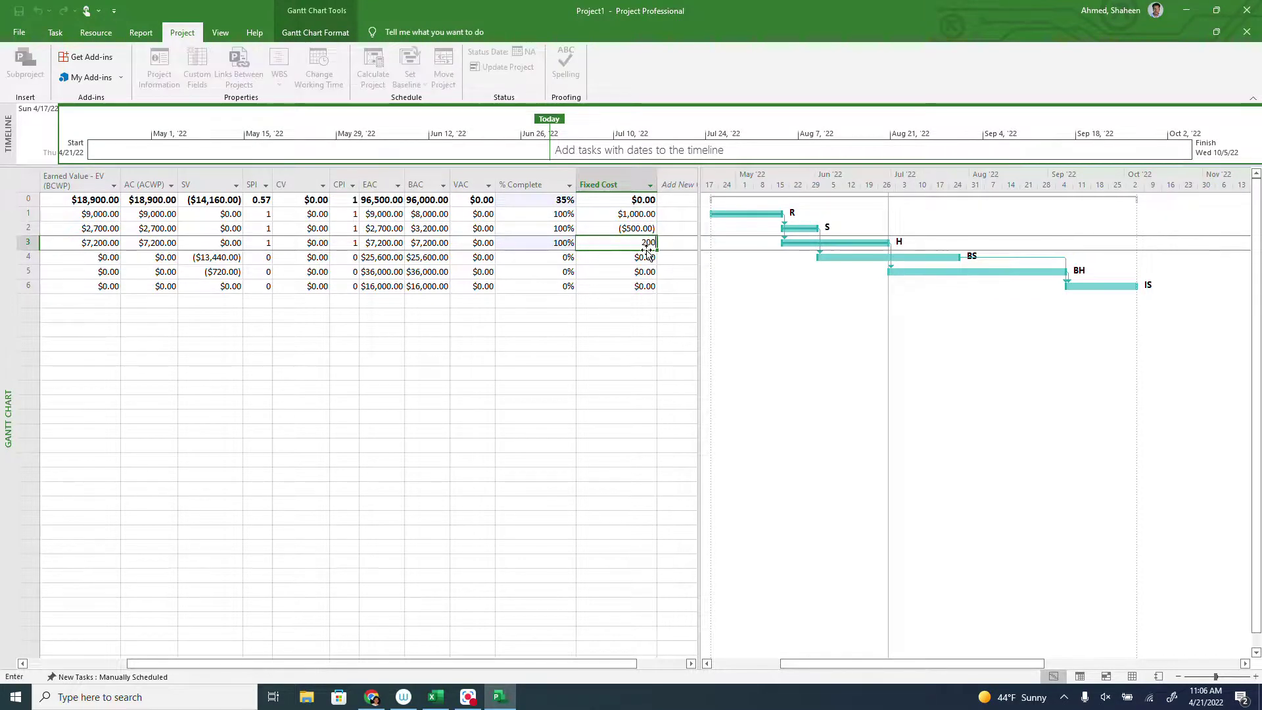
{"action": "type", "text": "0"}
{"action": "key", "text": "Return"}
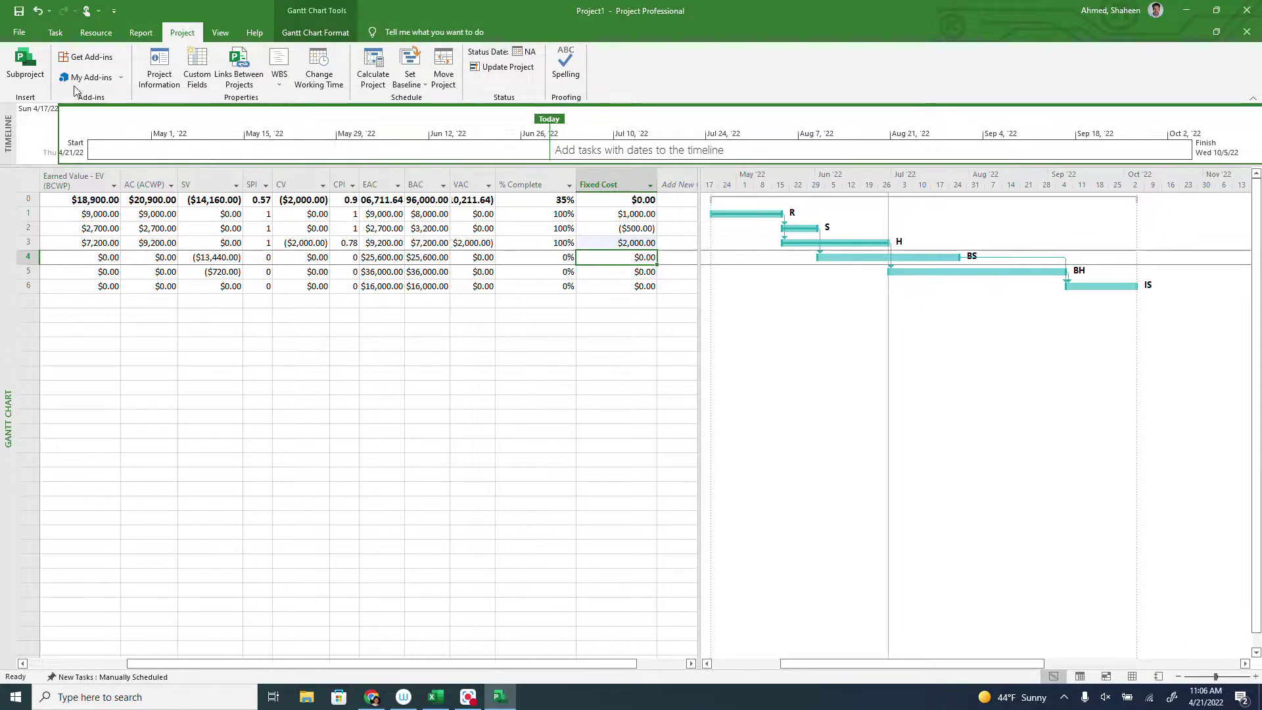
Switch the baseline for Earned Value calculation back to the original Baseline in the project options.
{"action": "left_click", "coordinate": [19, 32]}
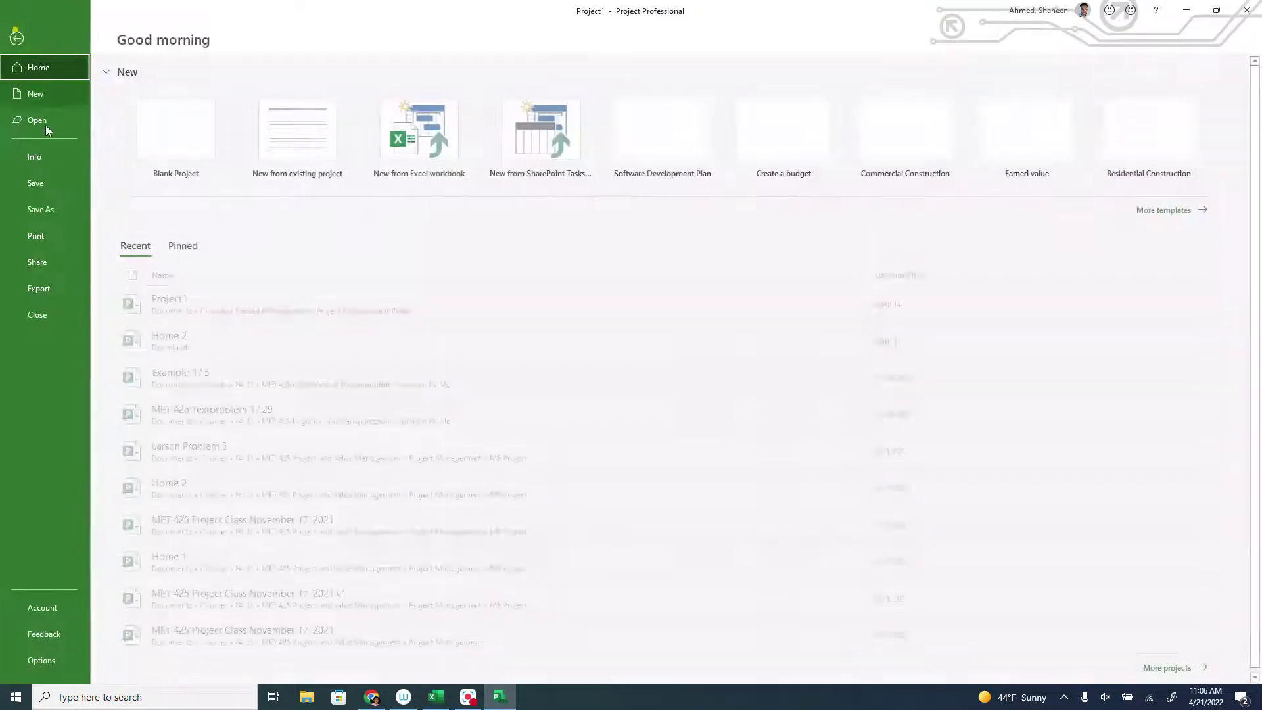
{"action": "left_click", "coordinate": [41, 660]}
{"action": "left_click_drag", "start_coordinate": [701, 127], "coordinate": [823, 131]}
{"action": "left_click", "coordinate": [512, 262]}
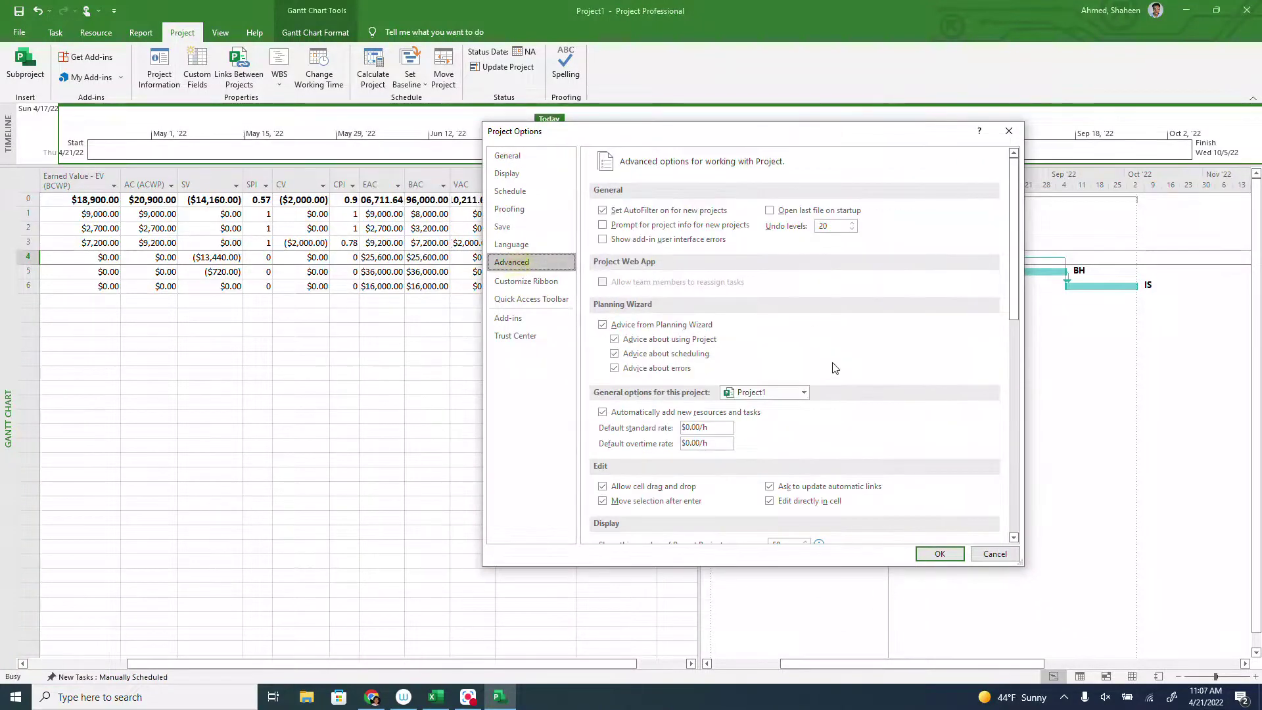
{"action": "left_click_drag", "start_coordinate": [1014, 238], "coordinate": [1001, 527]}
{"action": "left_click", "coordinate": [877, 396]}
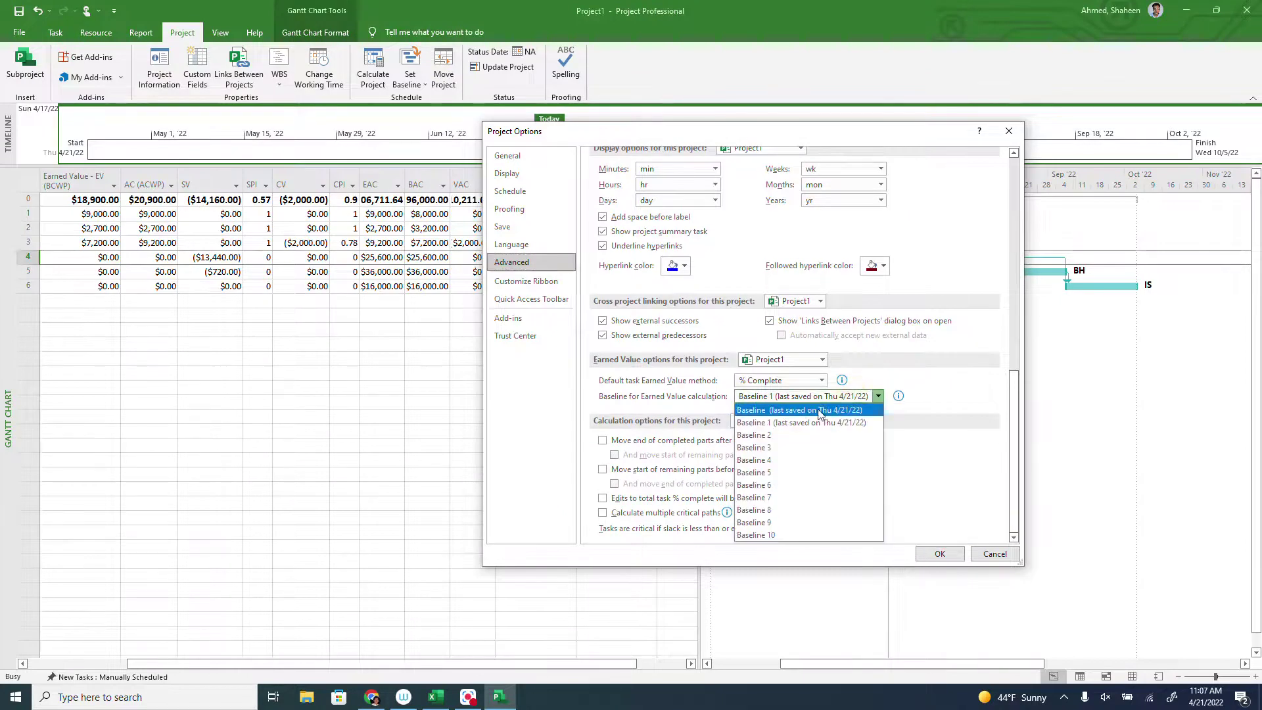
{"action": "left_click", "coordinate": [823, 409]}
{"action": "left_click_drag", "start_coordinate": [833, 133], "coordinate": [1068, 154]}
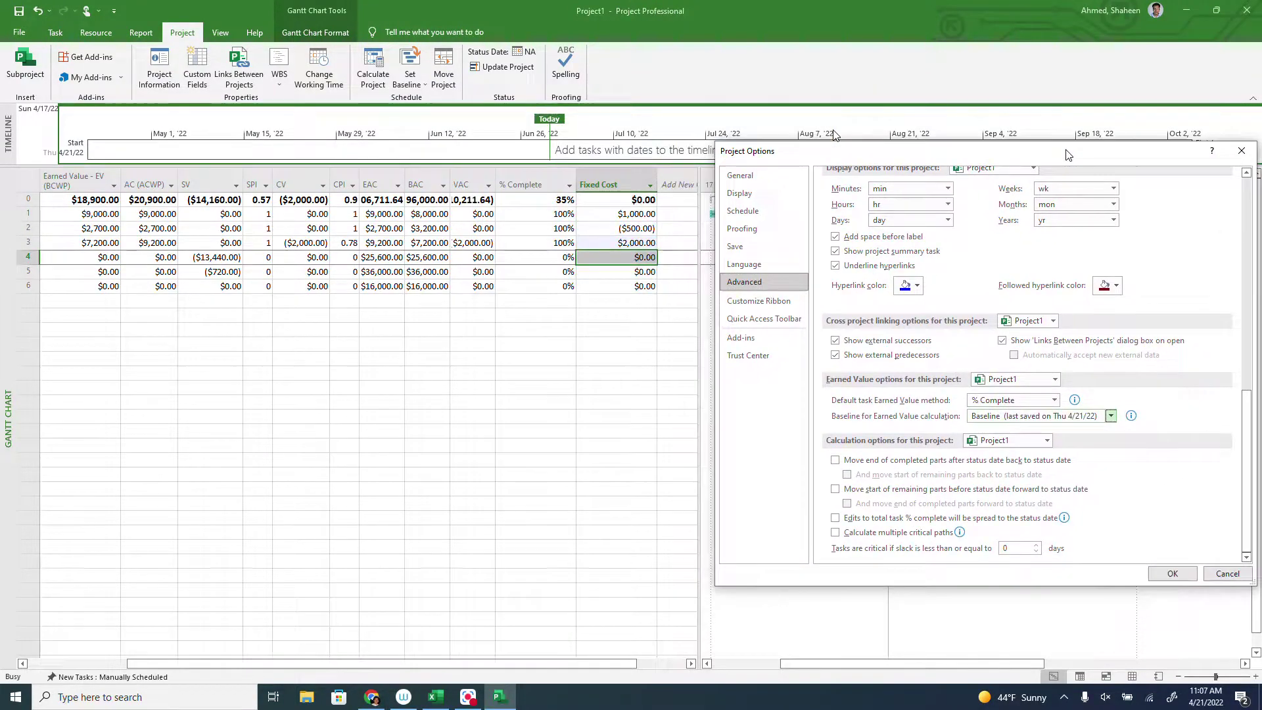
{"action": "left_click", "coordinate": [1172, 573]}
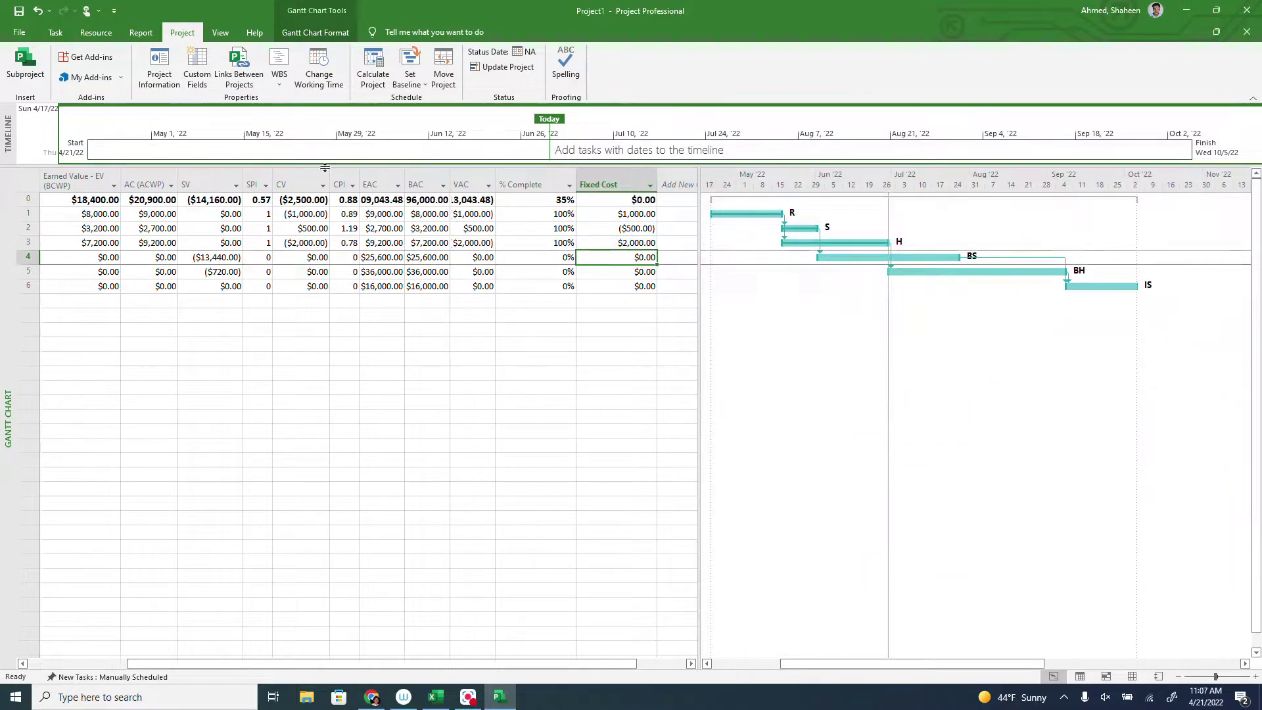
Fit the EAC column width to its contents and review the columns from Earned Value through Fixed Cost.
{"action": "double_click", "coordinate": [405, 184]}
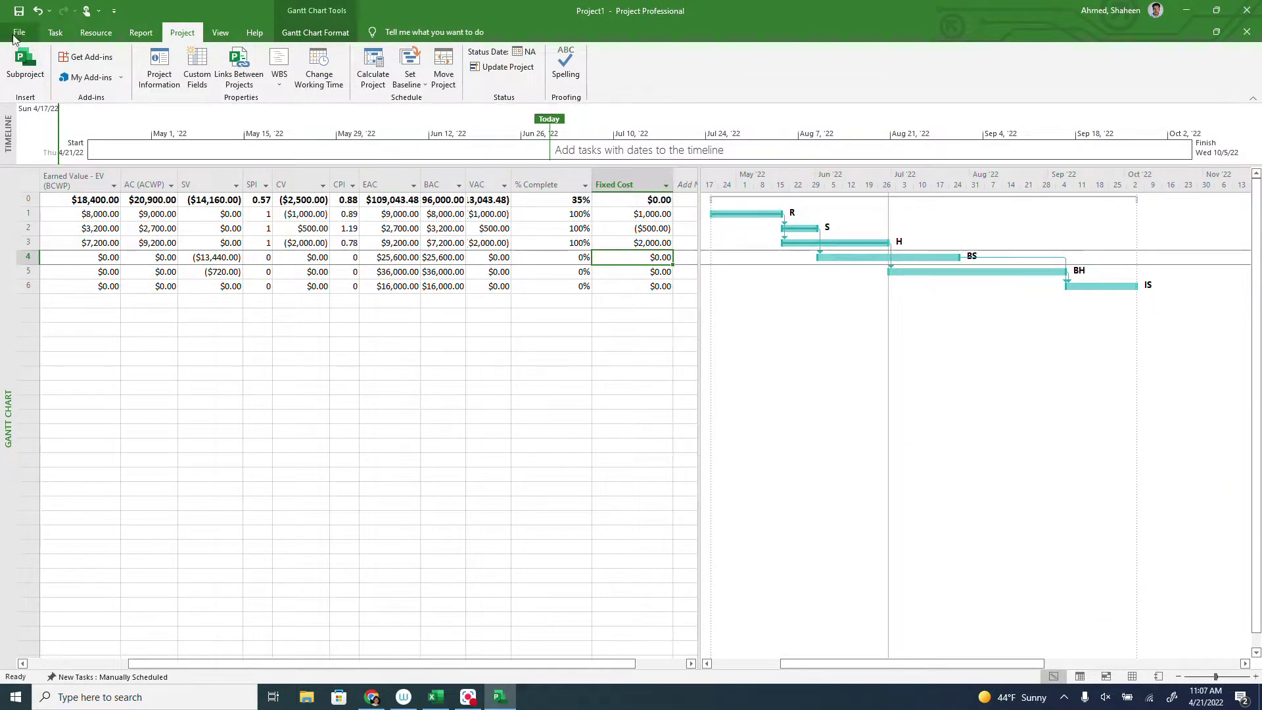
{"action": "left_click", "coordinate": [426, 214]}
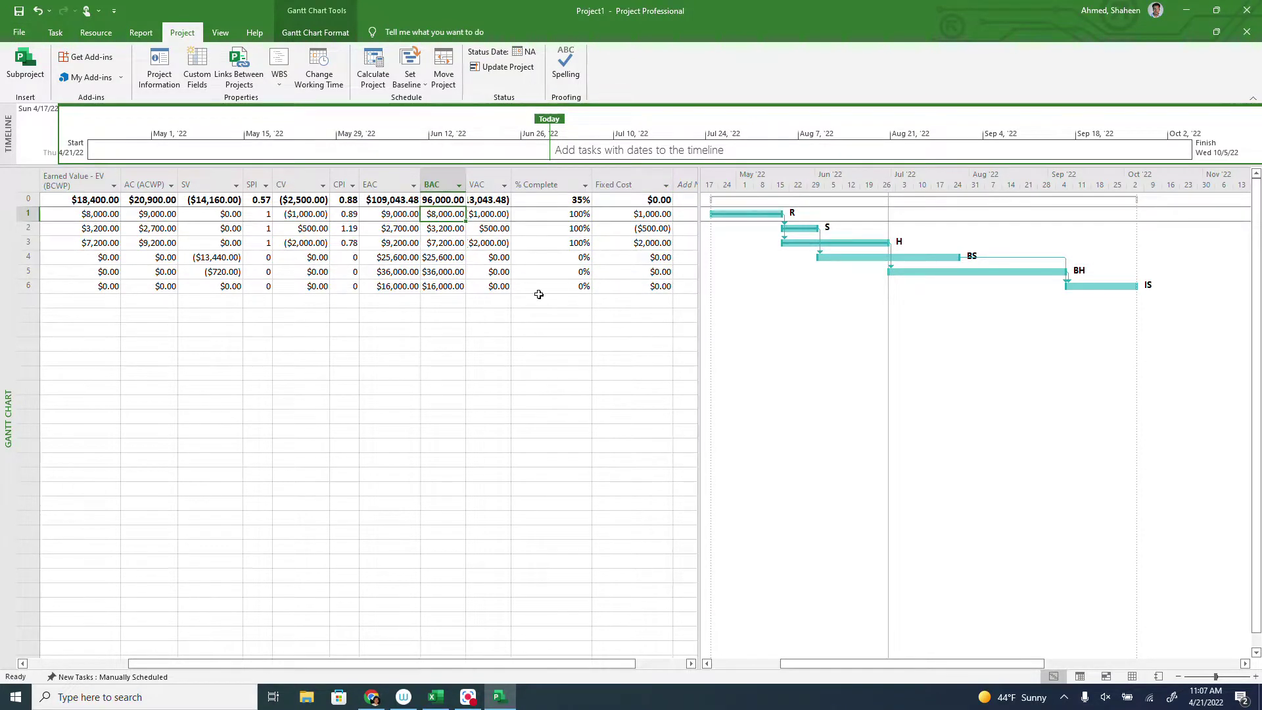
{"action": "left_click", "coordinate": [560, 273]}
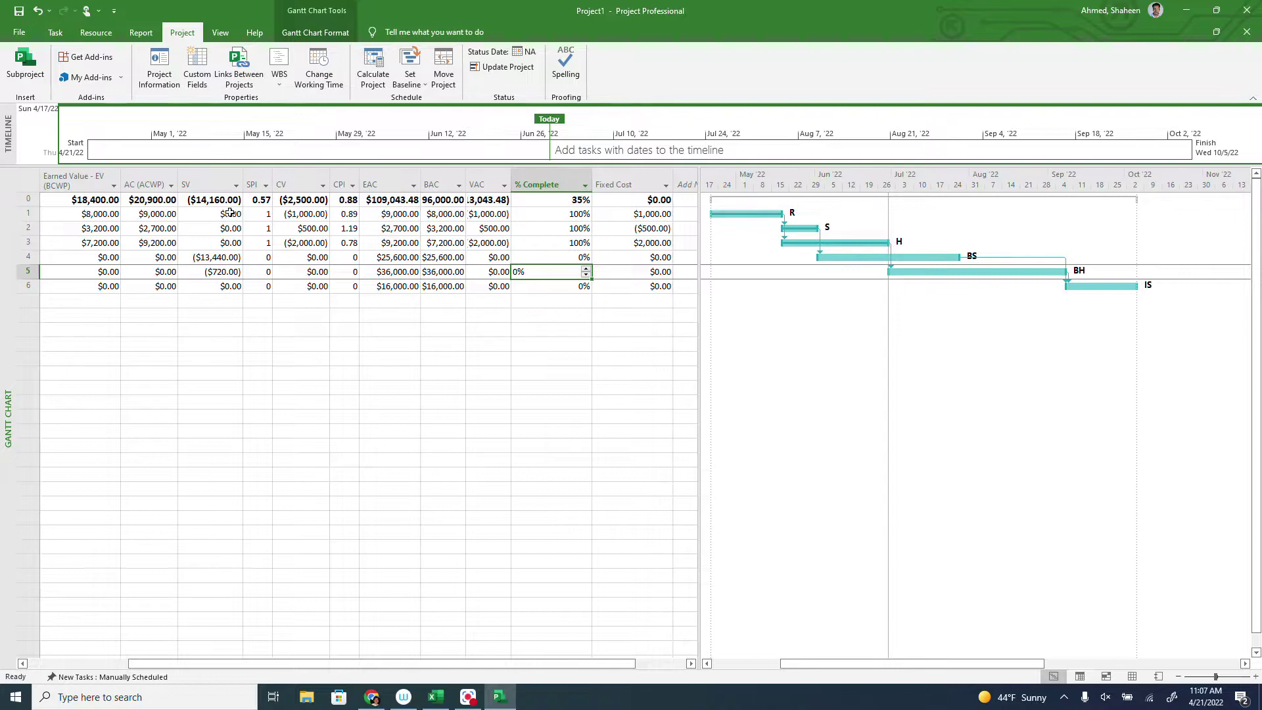
{"action": "left_click_drag", "start_coordinate": [185, 181], "coordinate": [633, 176]}
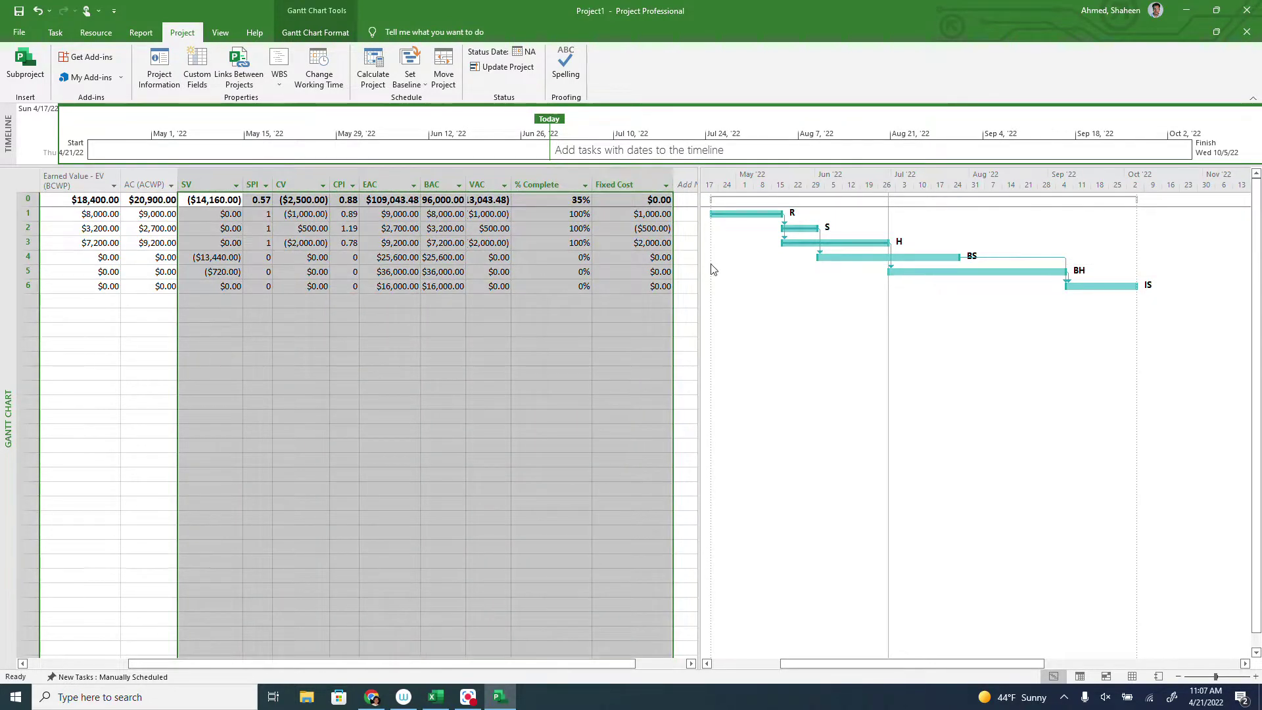
{"action": "left_click", "coordinate": [639, 272]}
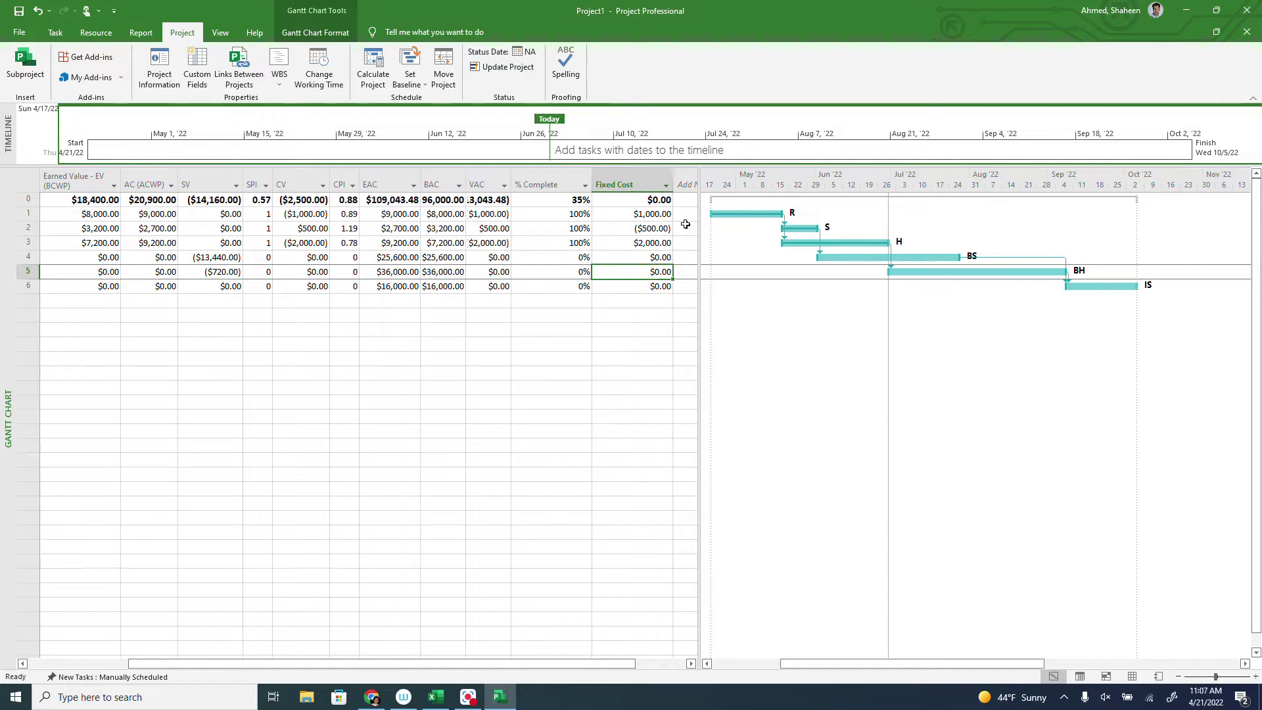
{"action": "left_click_drag", "start_coordinate": [545, 184], "coordinate": [86, 178]}
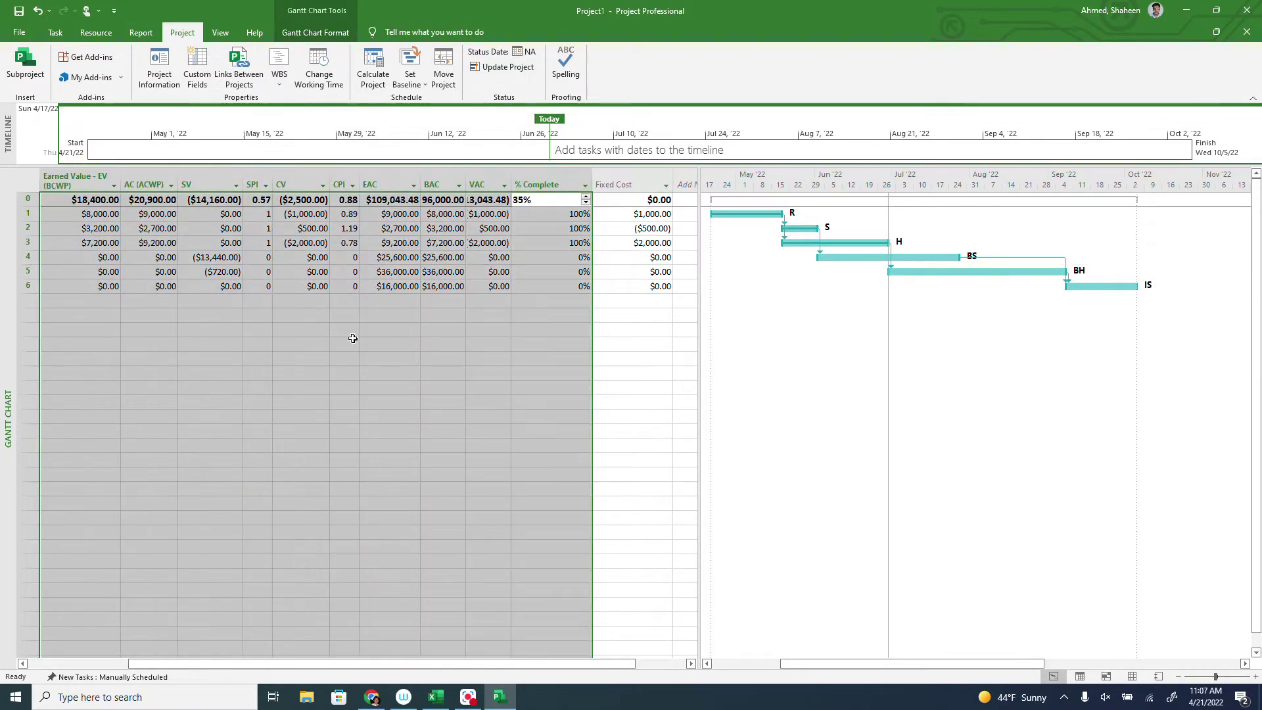